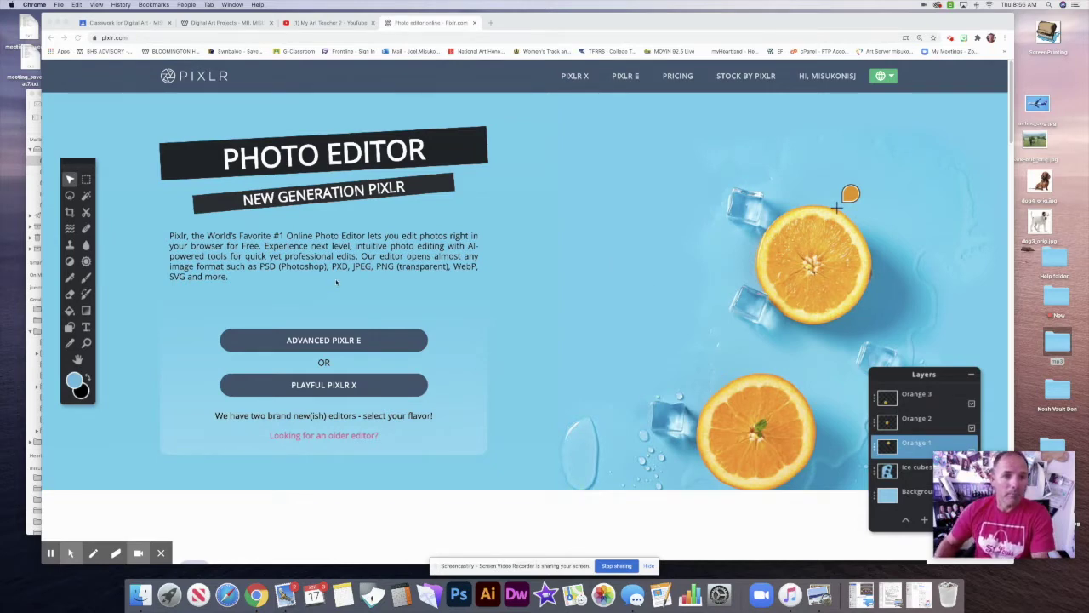
# Open the advanced Pixlr E editor and create a Web 720p (1280x720) document named Photo Edit
pyautogui.press('super+l')
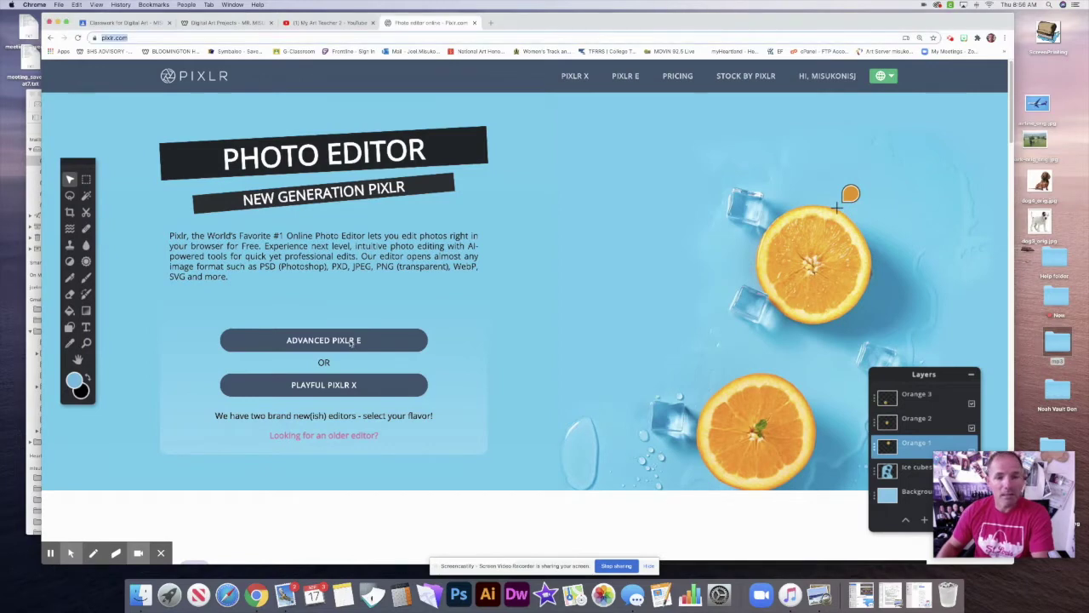
pyautogui.click(351, 342)
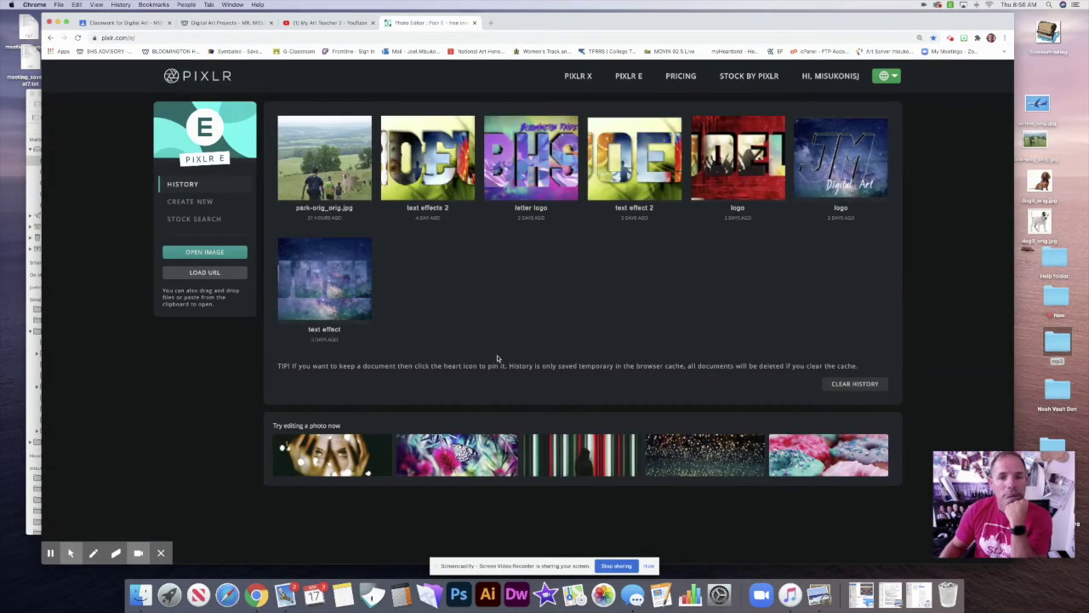
pyautogui.click(192, 202)
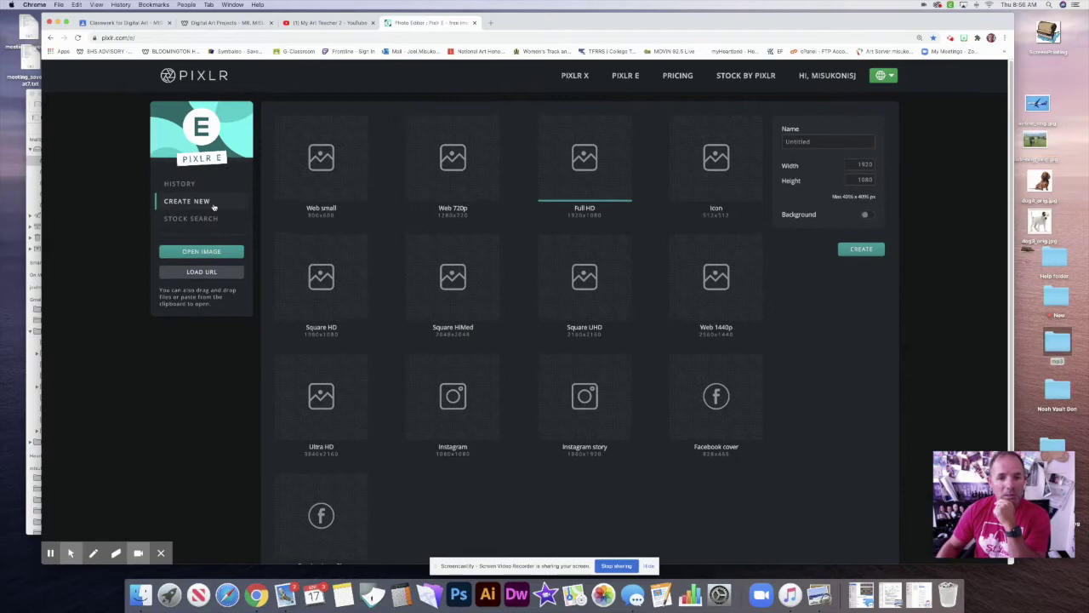
pyautogui.click(458, 171)
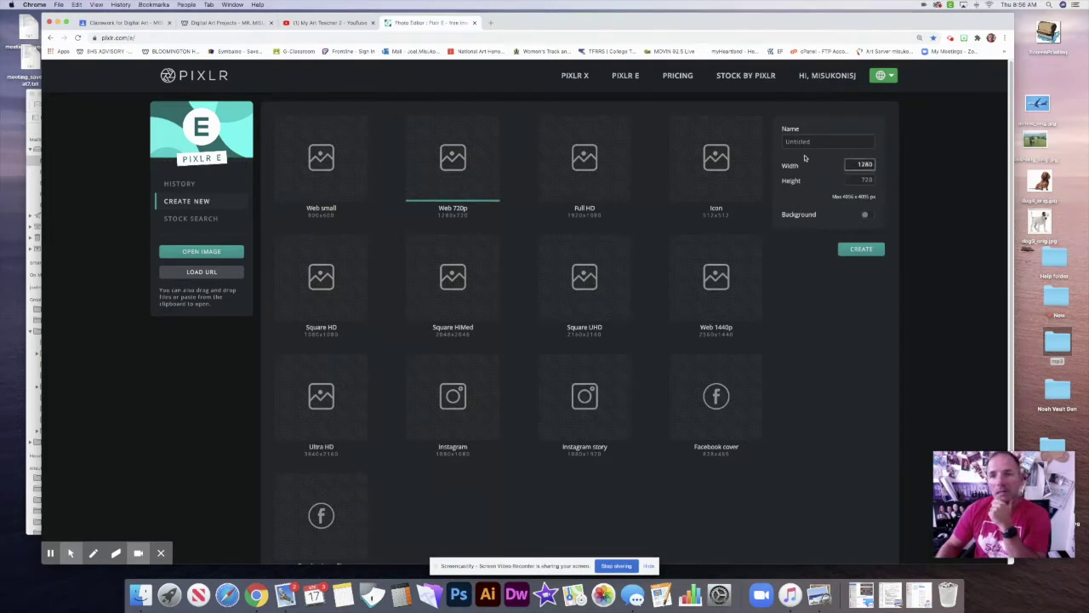
pyautogui.moveTo(826, 140); pyautogui.dragTo(785, 141)
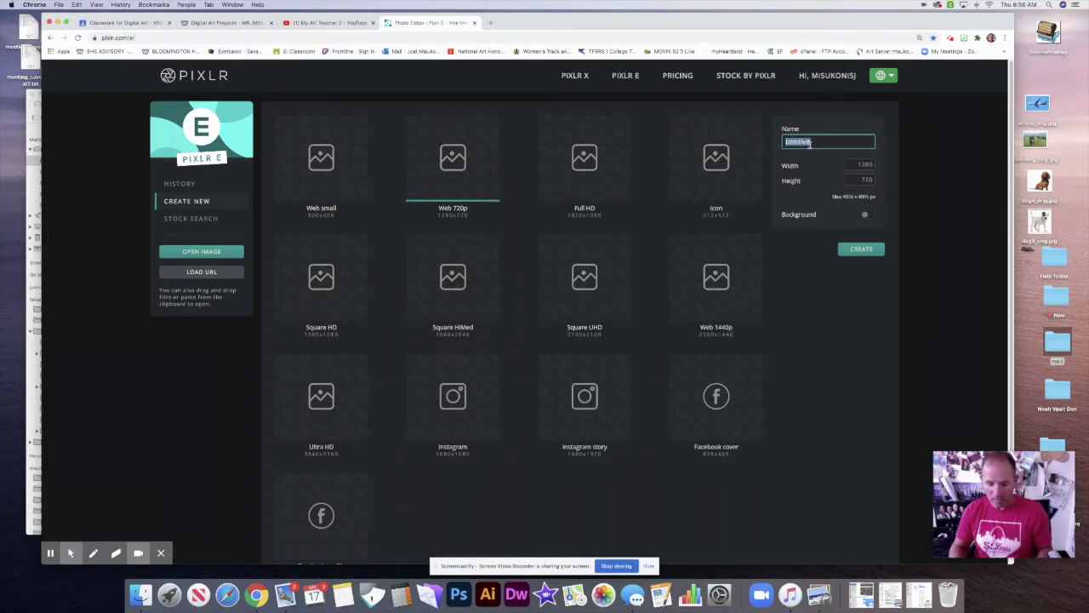
pyautogui.write('Photo')
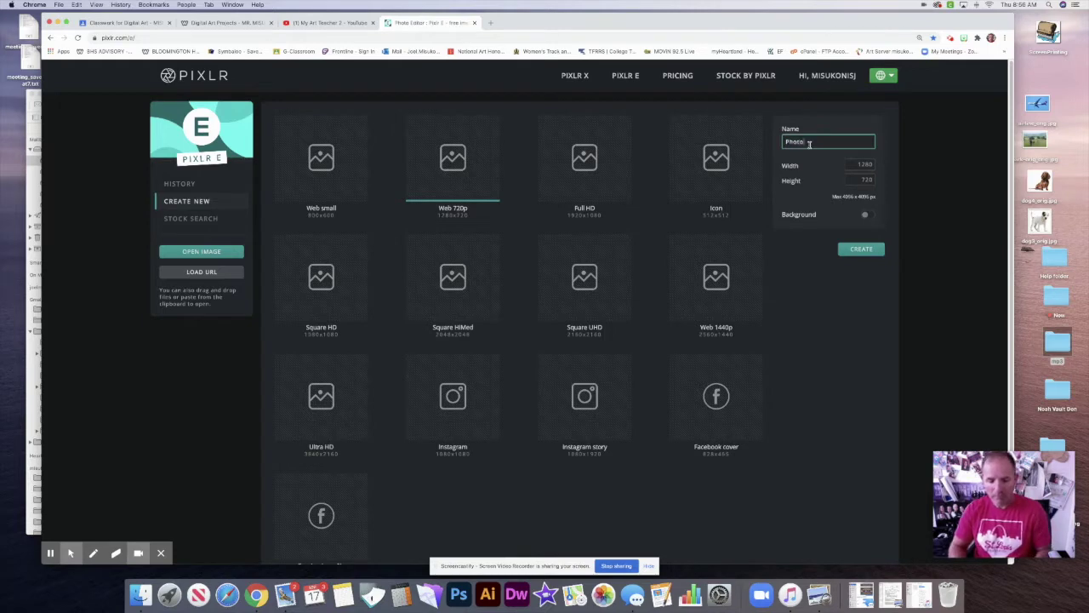
pyautogui.write(' Edit')
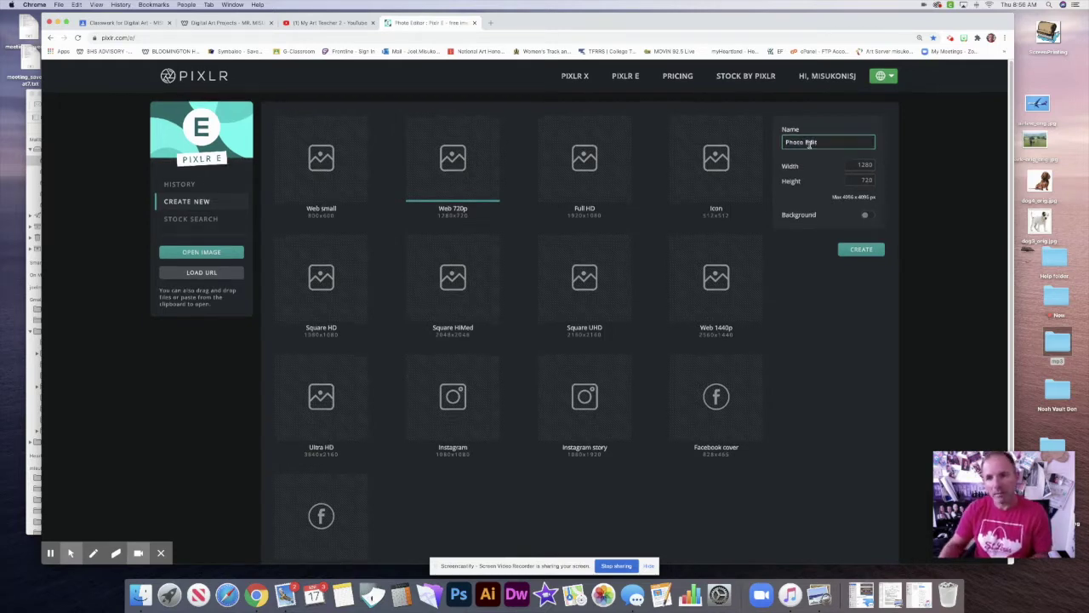
pyautogui.click(862, 251)
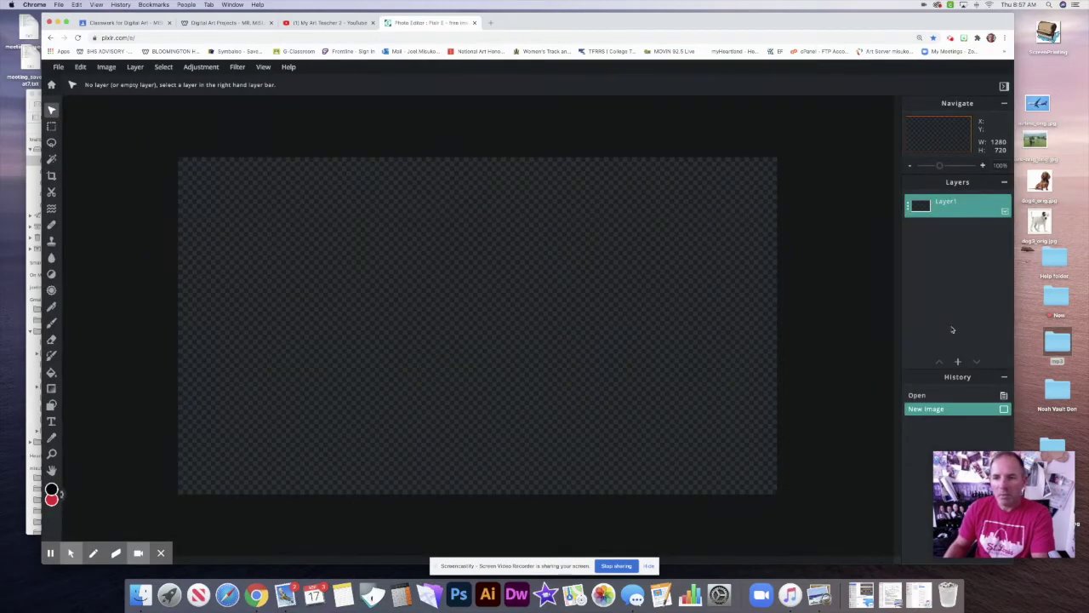
# Add park-orig_orig.jpg from the Desktop folder as a new image layer
pyautogui.click(960, 360)
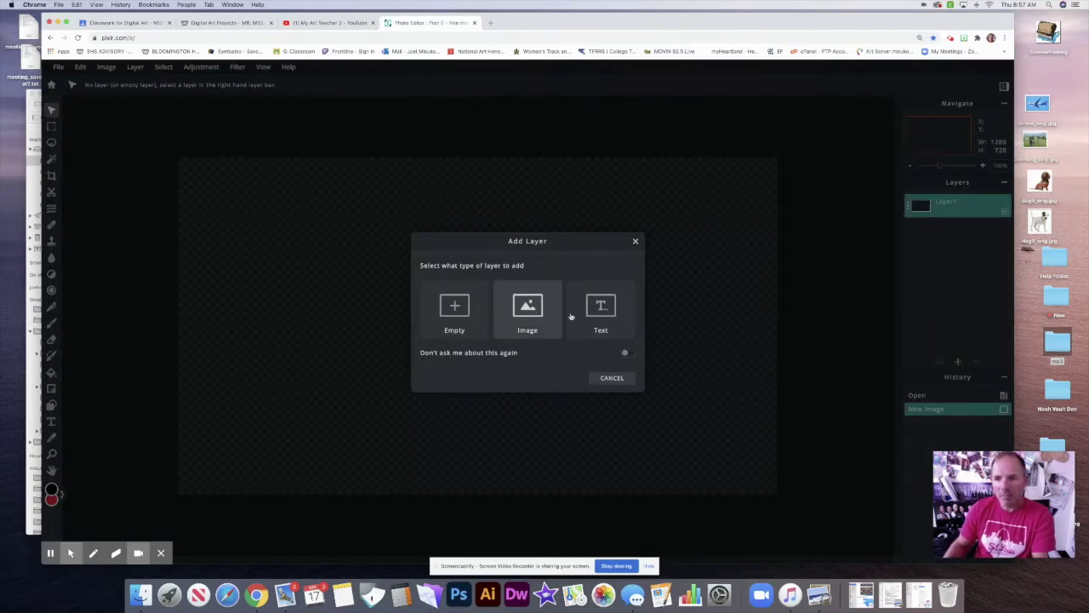
pyautogui.click(524, 313)
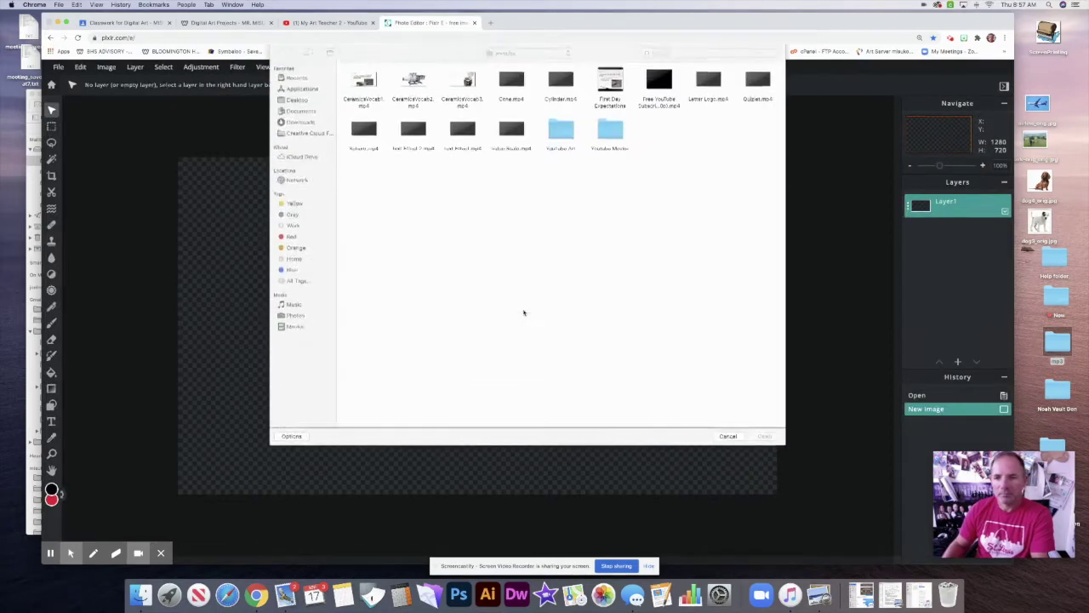
pyautogui.click(298, 101)
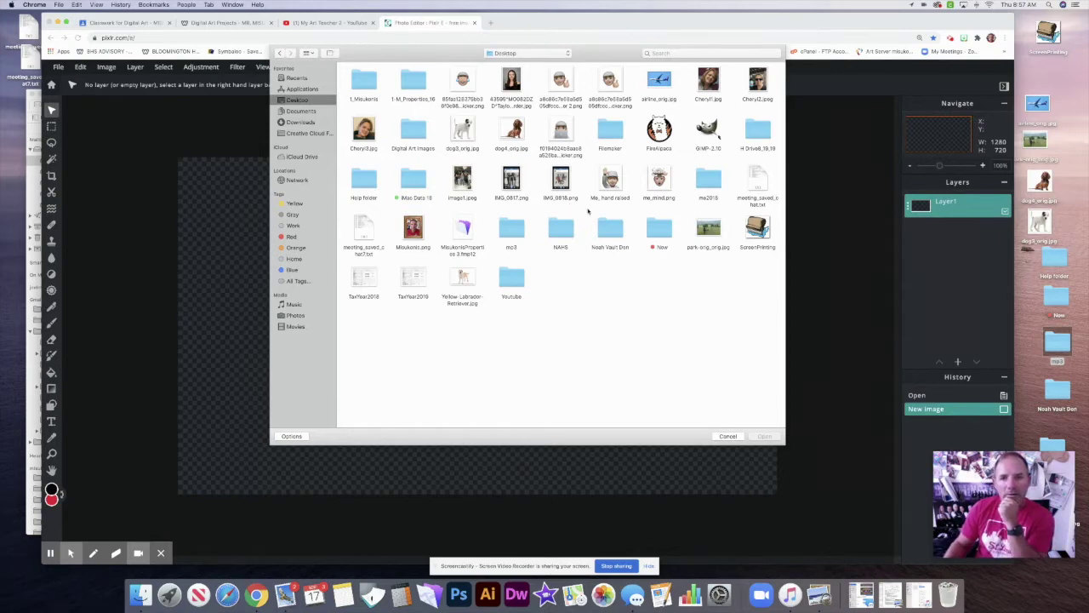
pyautogui.click(708, 228)
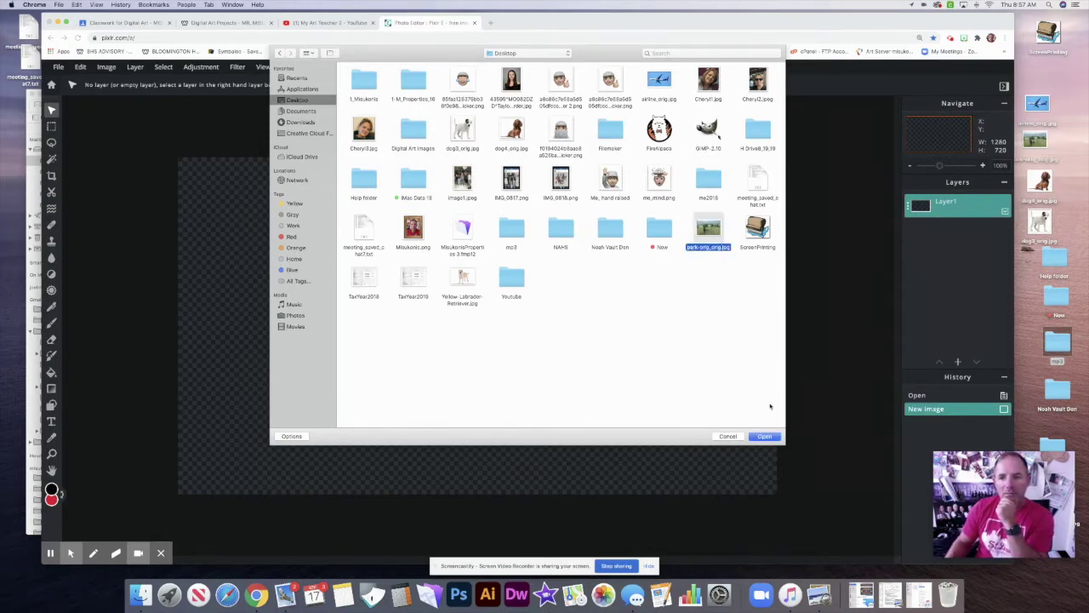
pyautogui.click(764, 436)
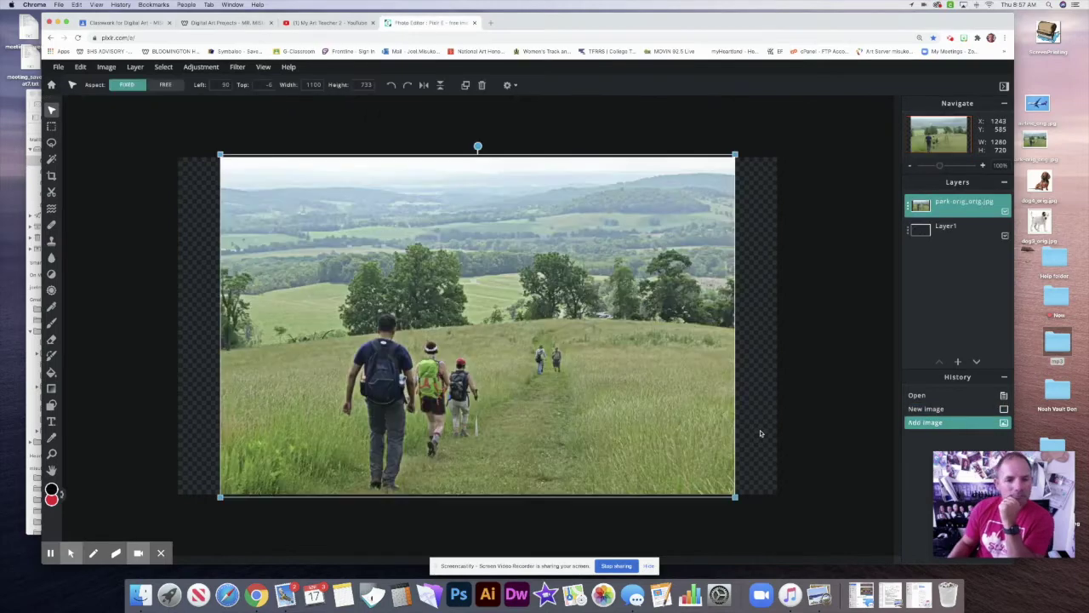
# Enlarge the park photo to about 1297 by 864 px, position it to cover the whole canvas, and deselect it
pyautogui.moveTo(622, 365); pyautogui.dragTo(580, 358)
pyautogui.moveTo(694, 490); pyautogui.dragTo(777, 506)
pyautogui.moveTo(663, 500); pyautogui.dragTo(669, 481)
pyautogui.moveTo(185, 528); pyautogui.dragTo(175, 527)
pyautogui.moveTo(439, 477); pyautogui.dragTo(437, 466)
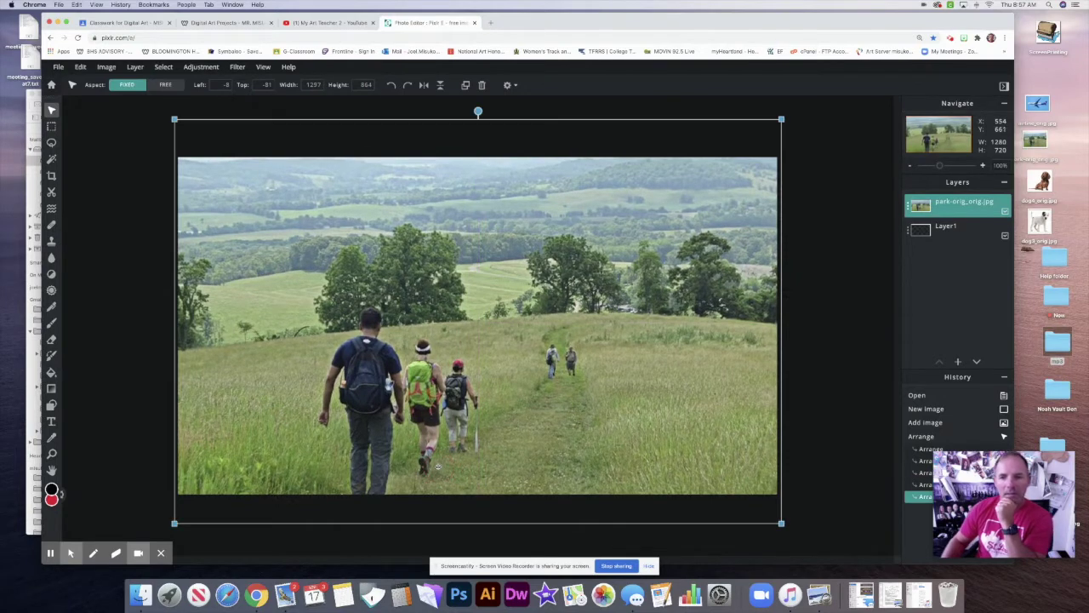
pyautogui.click(815, 479)
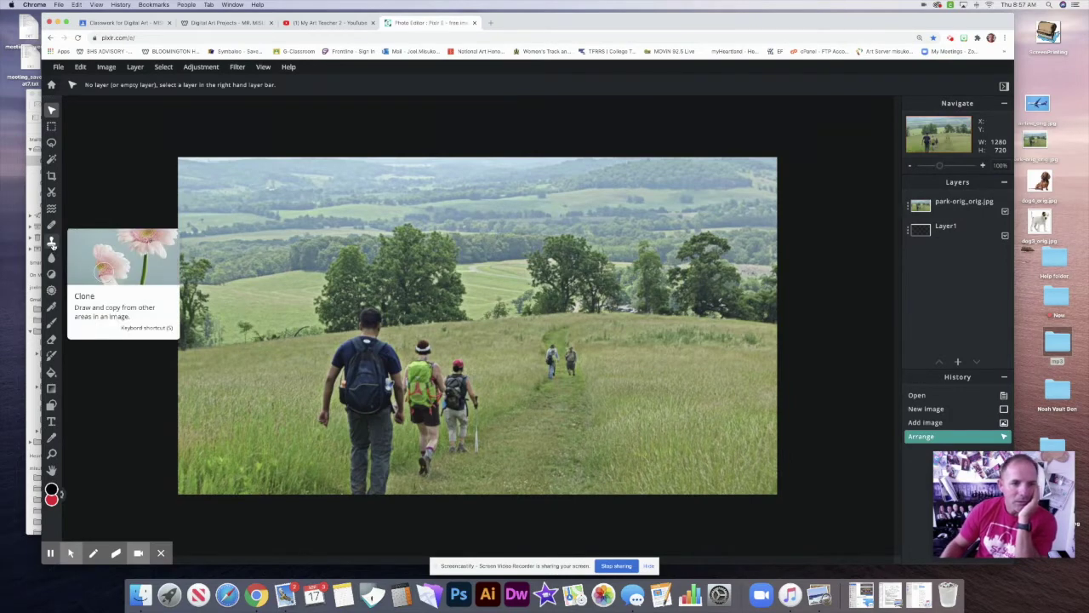
# With the Clone tool on the park photo layer, paint grass and path over the right one of the two distant hikers
pyautogui.click(52, 244)
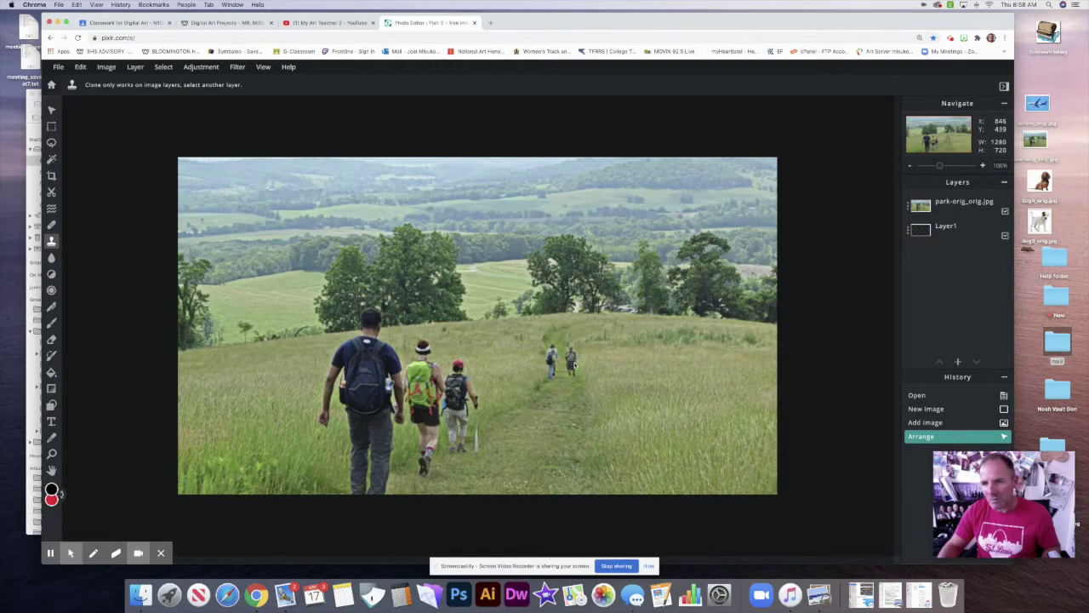
pyautogui.click(574, 364)
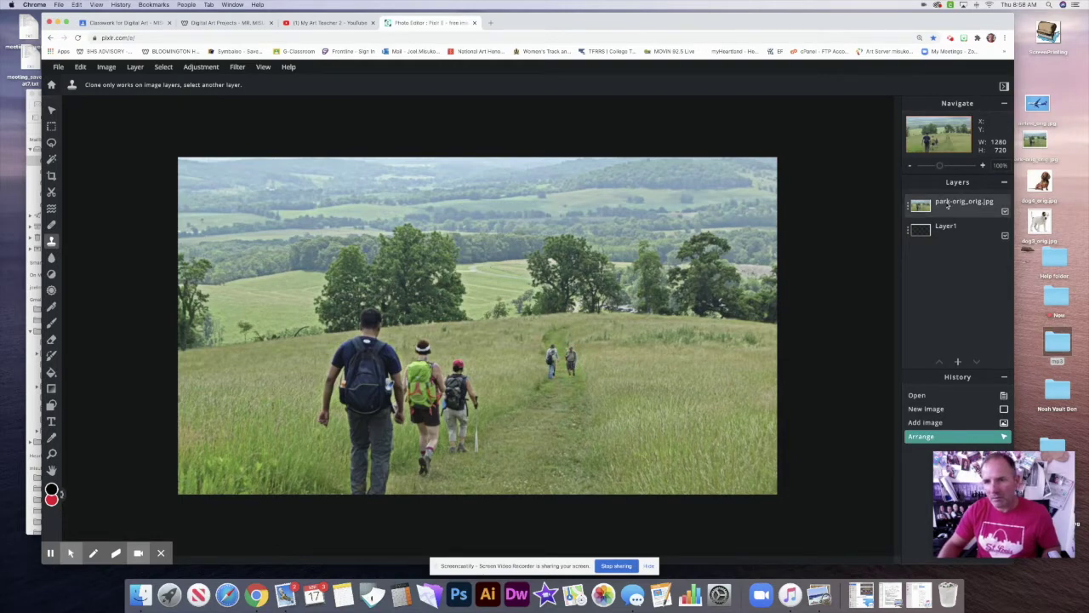
pyautogui.click(575, 392)
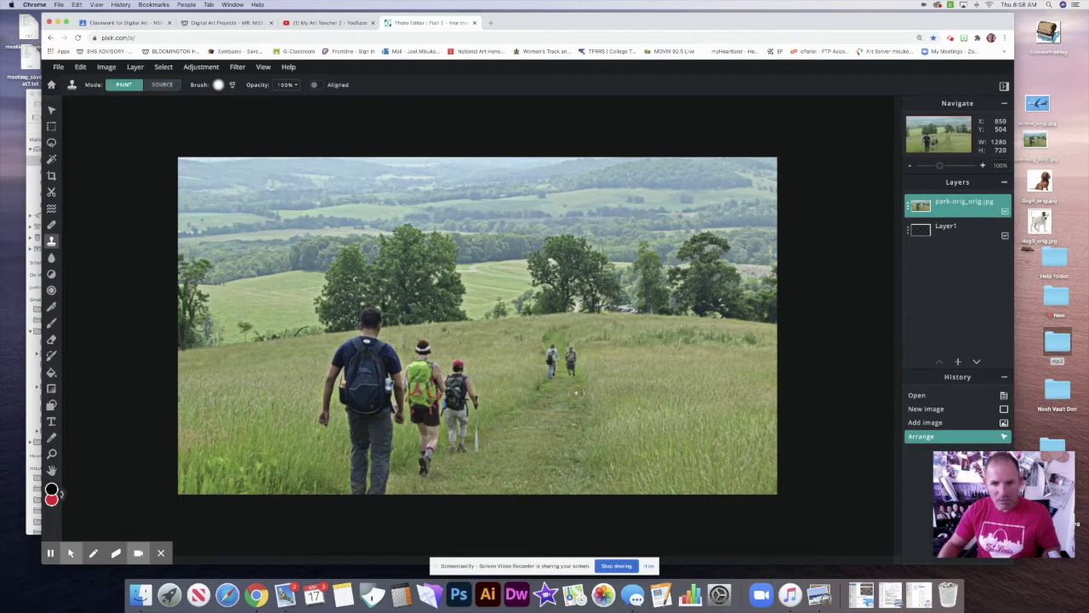
pyautogui.click(571, 373)
pyautogui.click(570, 364)
pyautogui.click(567, 359)
pyautogui.click(564, 355)
pyautogui.click(565, 356)
pyautogui.click(579, 358)
pyautogui.click(567, 356)
pyautogui.click(569, 357)
pyautogui.click(581, 359)
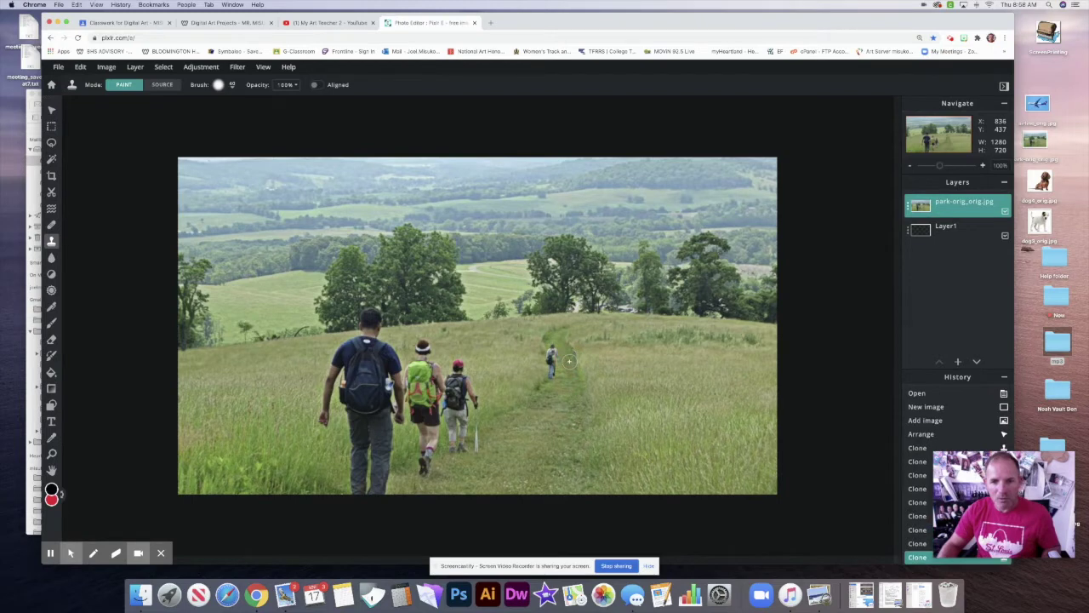
pyautogui.click(566, 358)
pyautogui.click(568, 356)
pyautogui.click(566, 363)
pyautogui.click(564, 368)
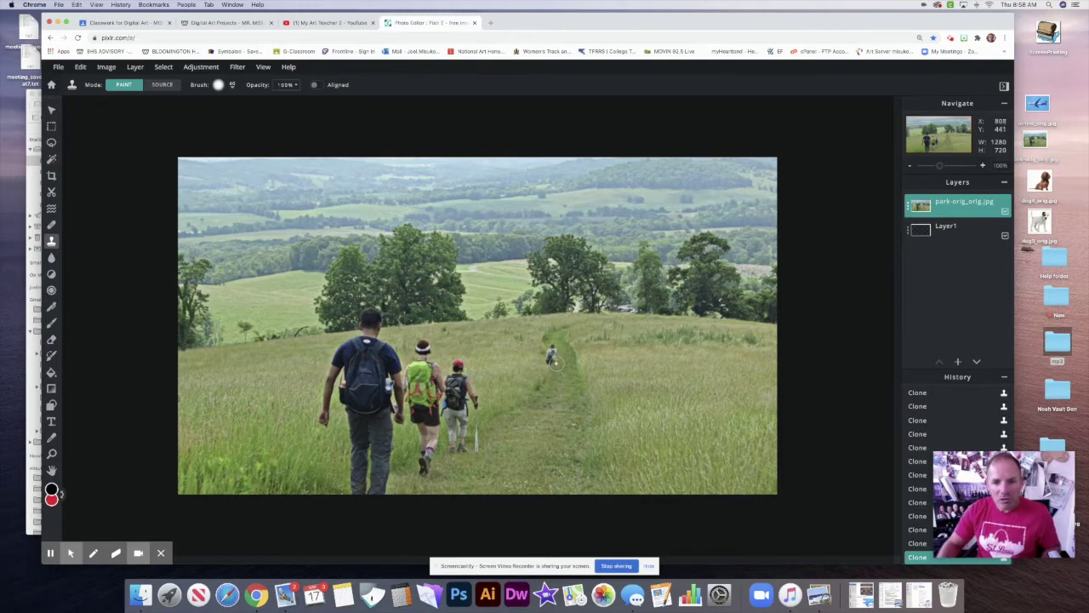
# Set the clone brush size to 22 px and clone surrounding grass and path over the remaining distant hiker
pyautogui.click(232, 86)
pyautogui.moveTo(225, 118); pyautogui.dragTo(224, 118)
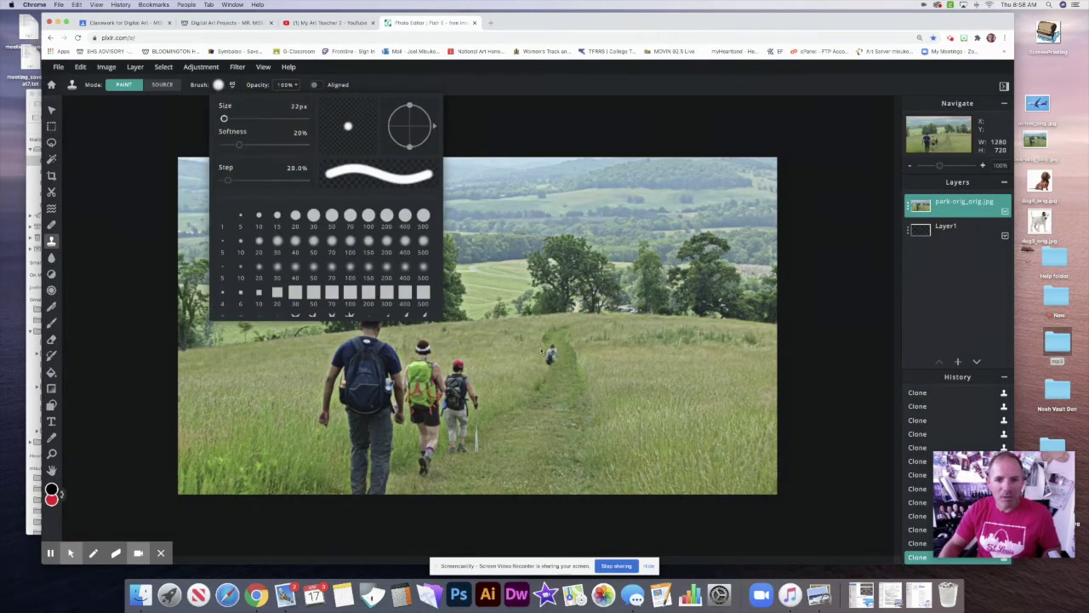
pyautogui.click(558, 359)
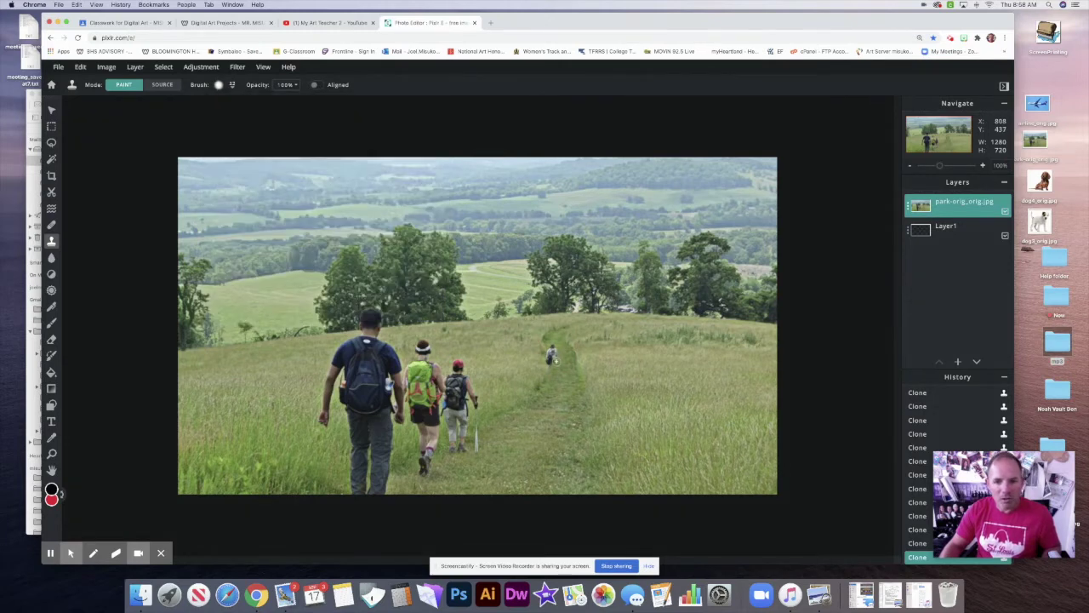
pyautogui.click(553, 362)
pyautogui.click(554, 358)
pyautogui.click(550, 357)
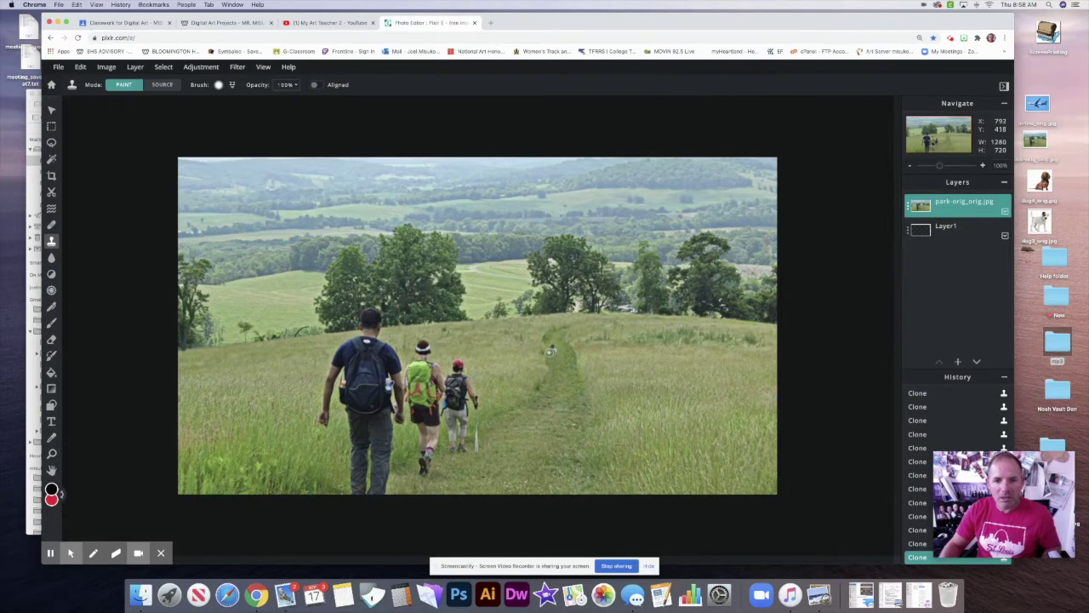
pyautogui.click(553, 357)
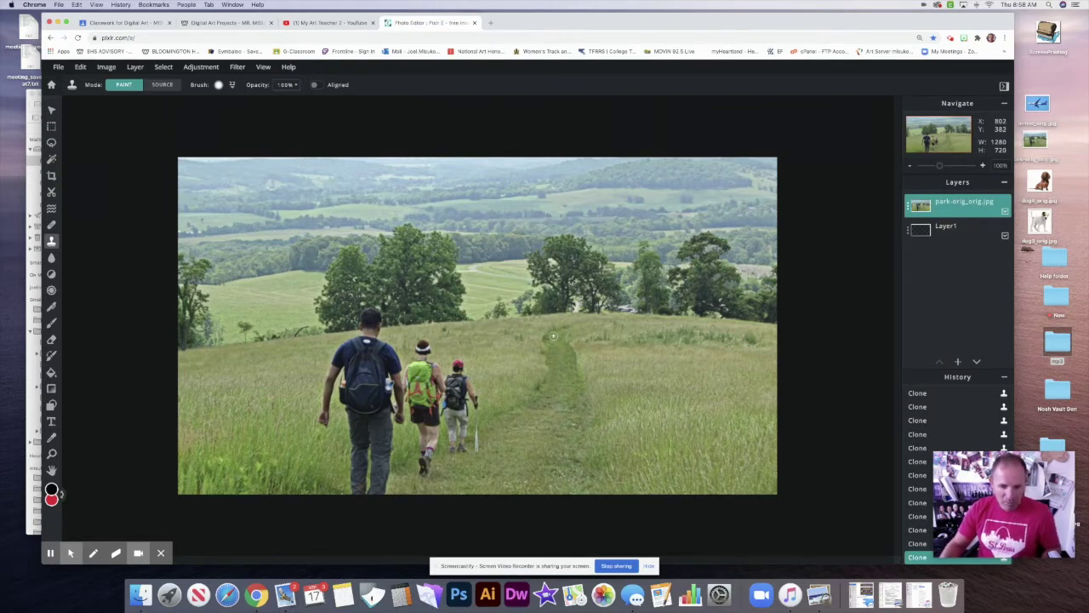
pyautogui.keyDown('alt'); pyautogui.click(557, 343); pyautogui.keyUp('alt')
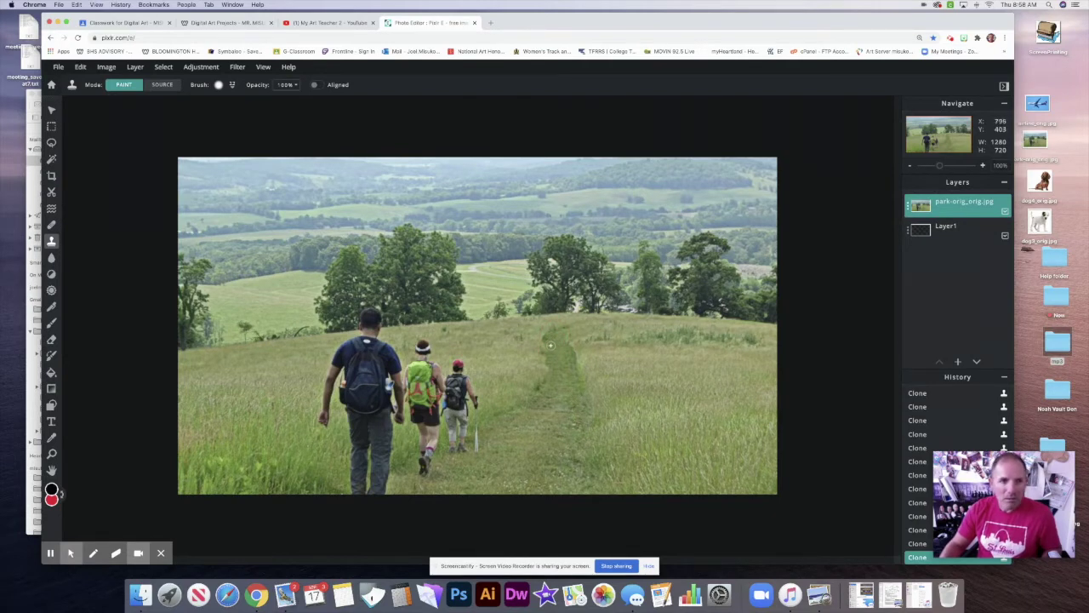
# Set the clone brush softness to 51%
pyautogui.click(217, 85)
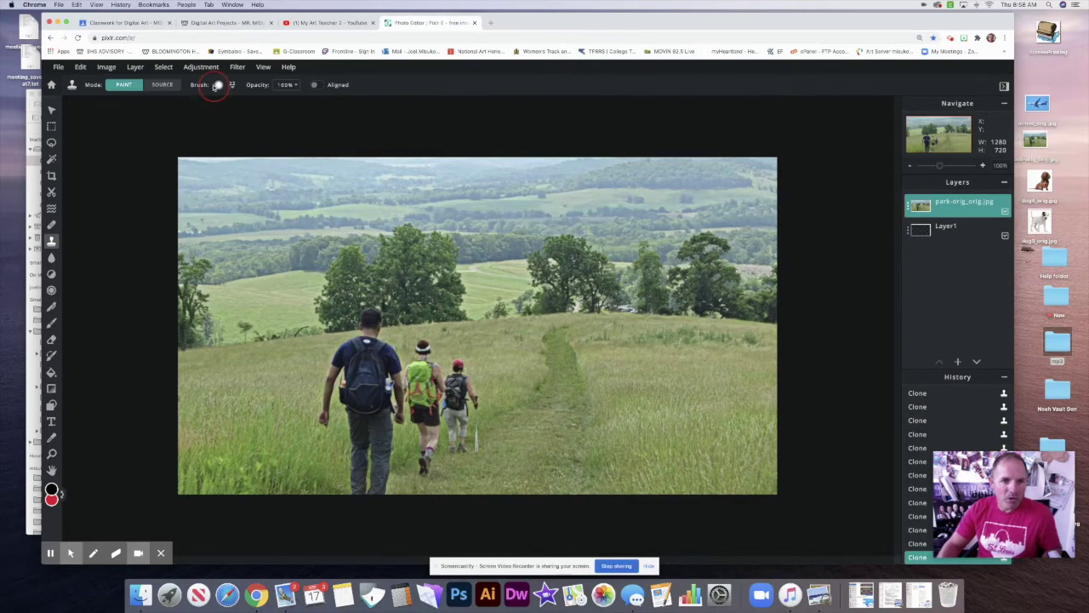
pyautogui.moveTo(240, 144); pyautogui.dragTo(265, 146)
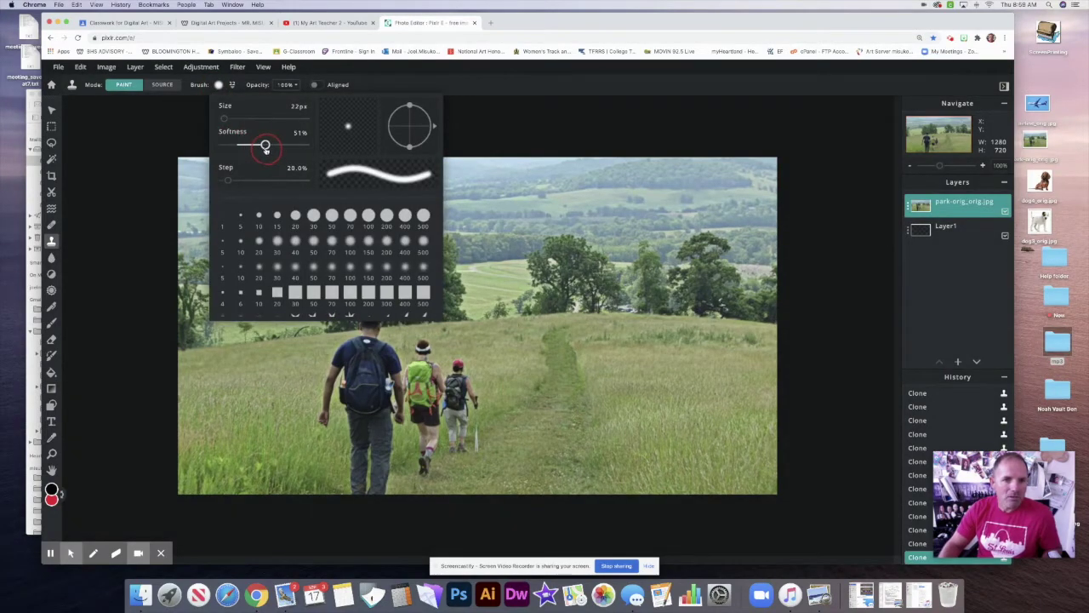
pyautogui.click(556, 366)
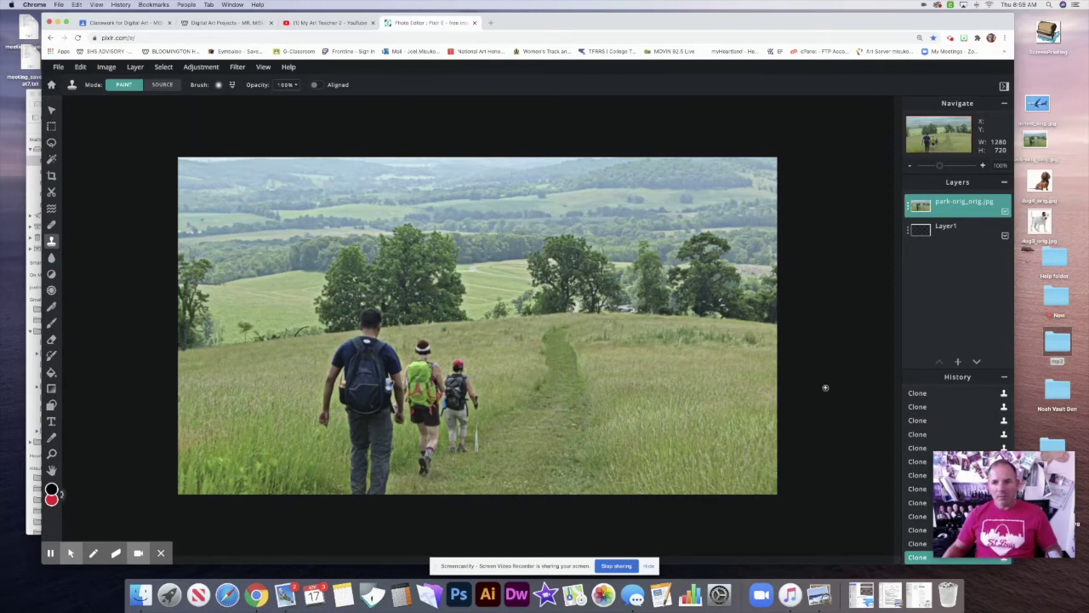
# Add airline_orig.jpg from the Desktop folder as a new image layer, dismissing the reminder notifications along the way
pyautogui.click(959, 362)
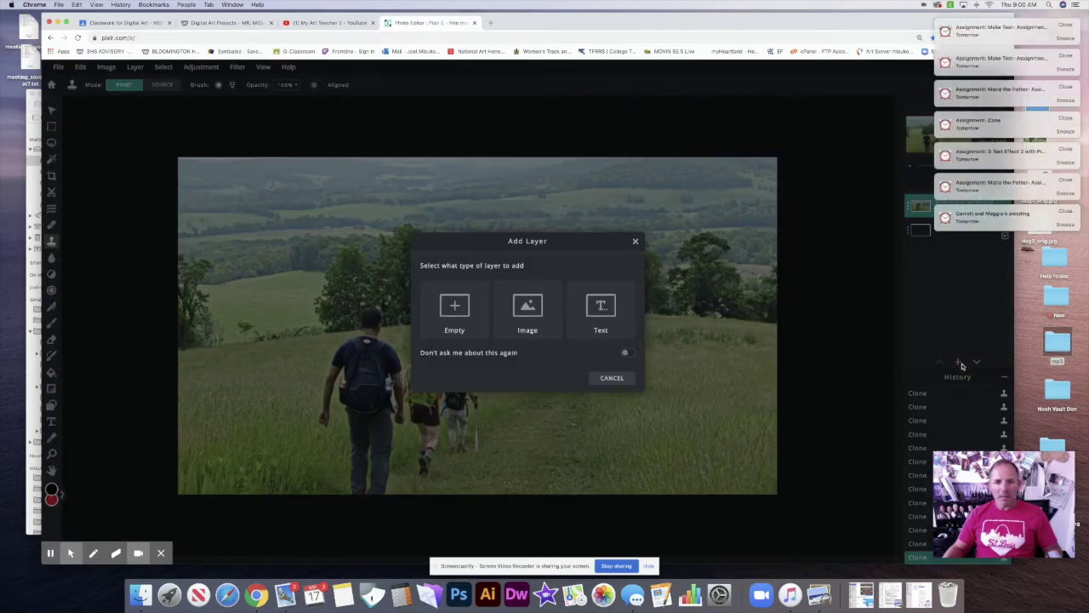
pyautogui.click(527, 308)
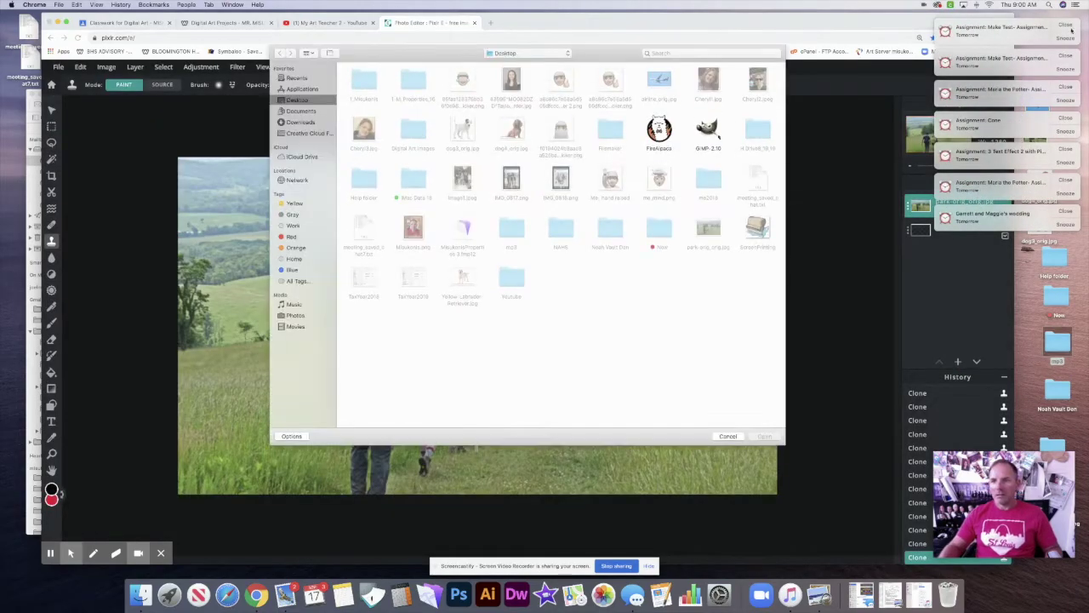
pyautogui.click(1065, 25)
pyautogui.click(1066, 24)
pyautogui.click(1066, 24)
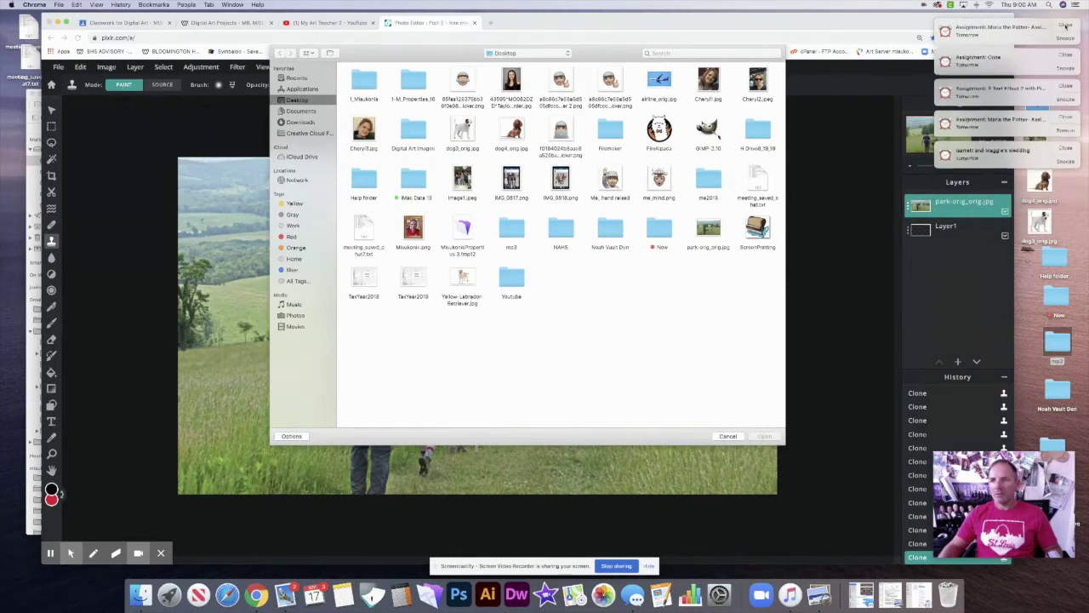
pyautogui.click(1065, 24)
pyautogui.click(1065, 25)
pyautogui.click(1065, 25)
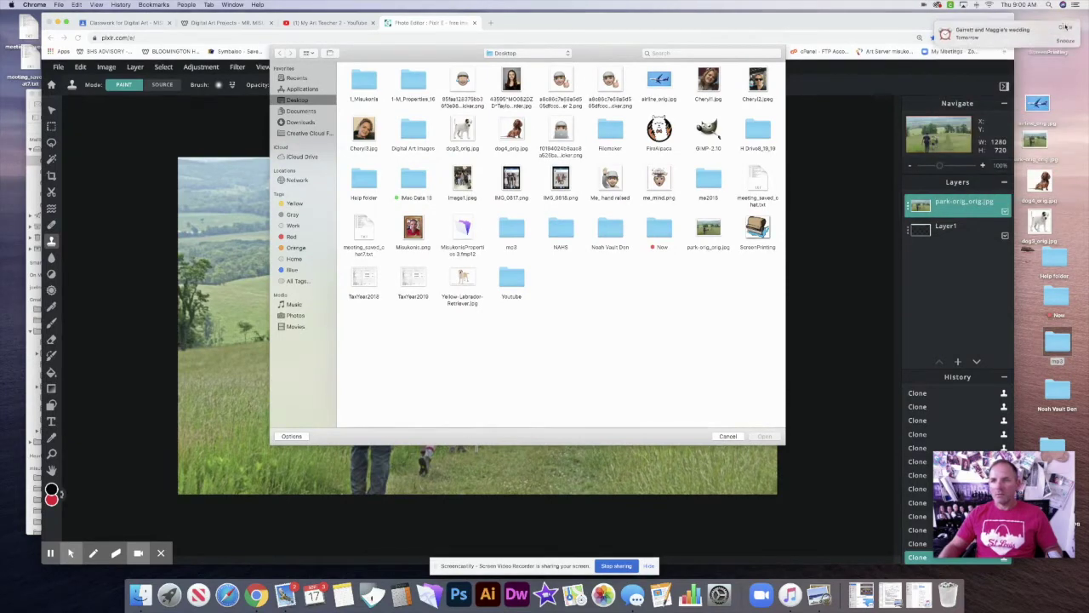
pyautogui.click(1065, 25)
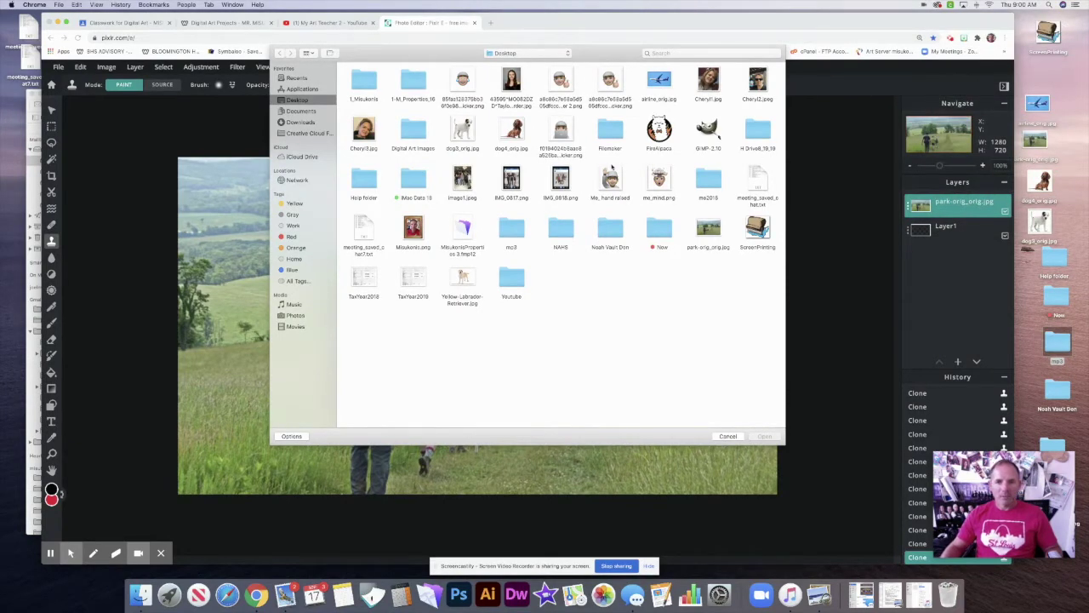
pyautogui.click(659, 81)
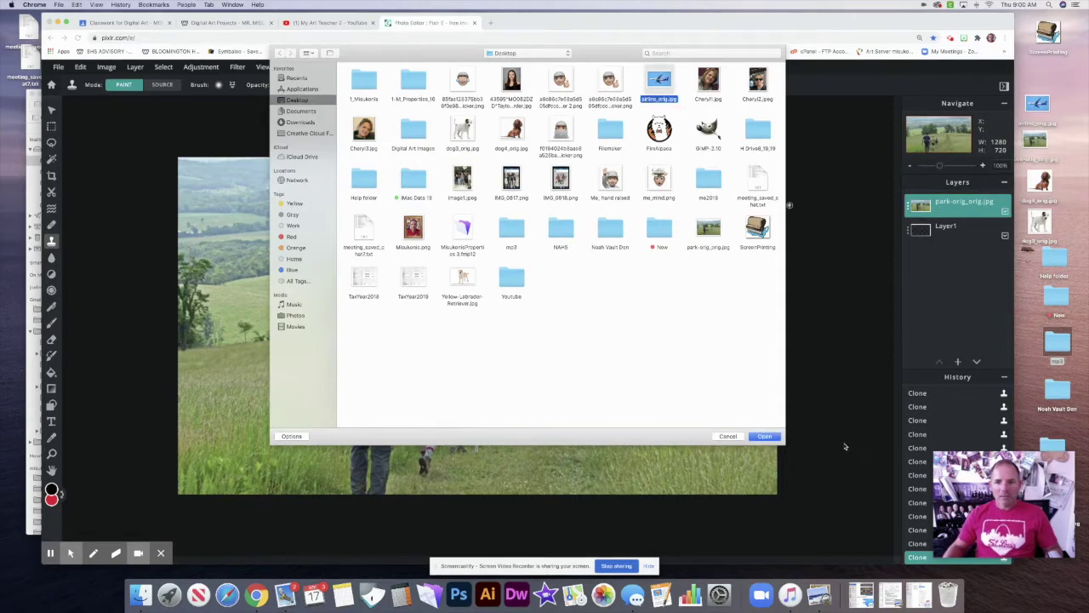
pyautogui.click(765, 435)
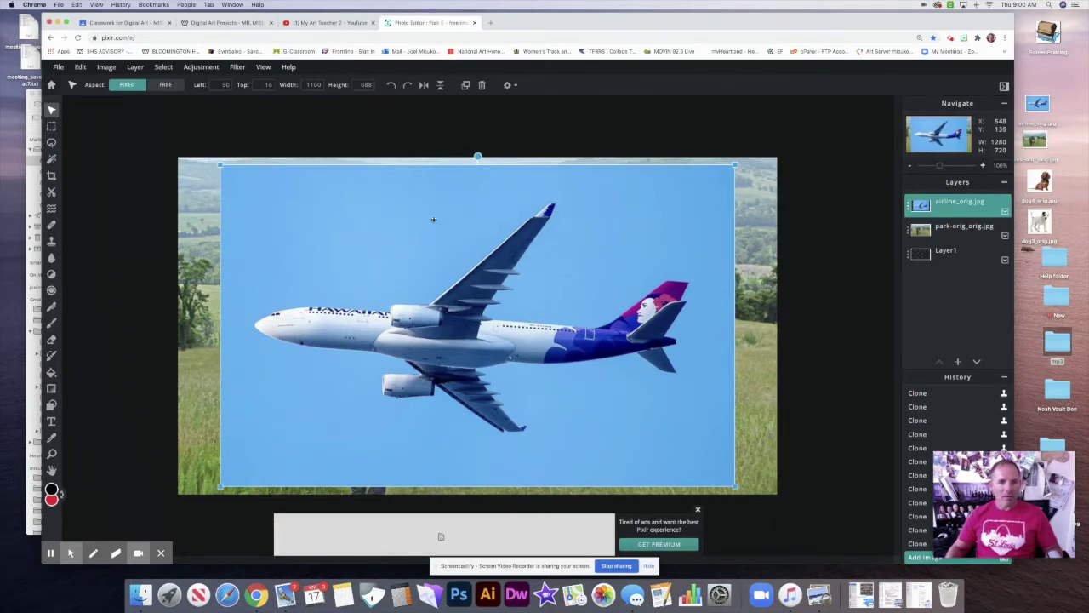
# Try a Magic Wand selection of the blue sky around the airplane at tolerance 32, and clear the selection
pyautogui.press('super+minus')
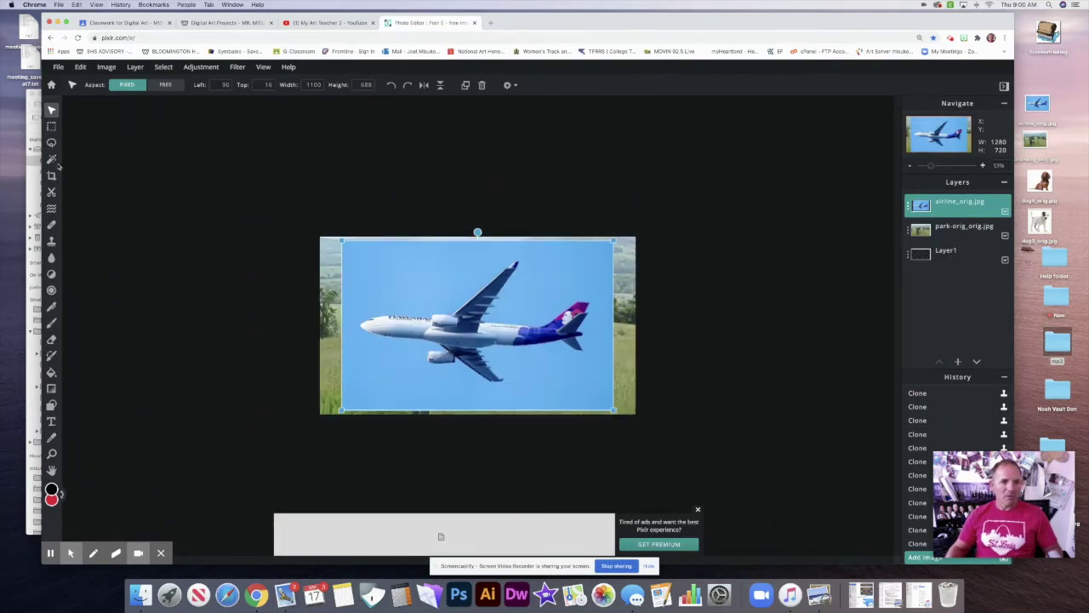
pyautogui.click(51, 159)
pyautogui.click(421, 273)
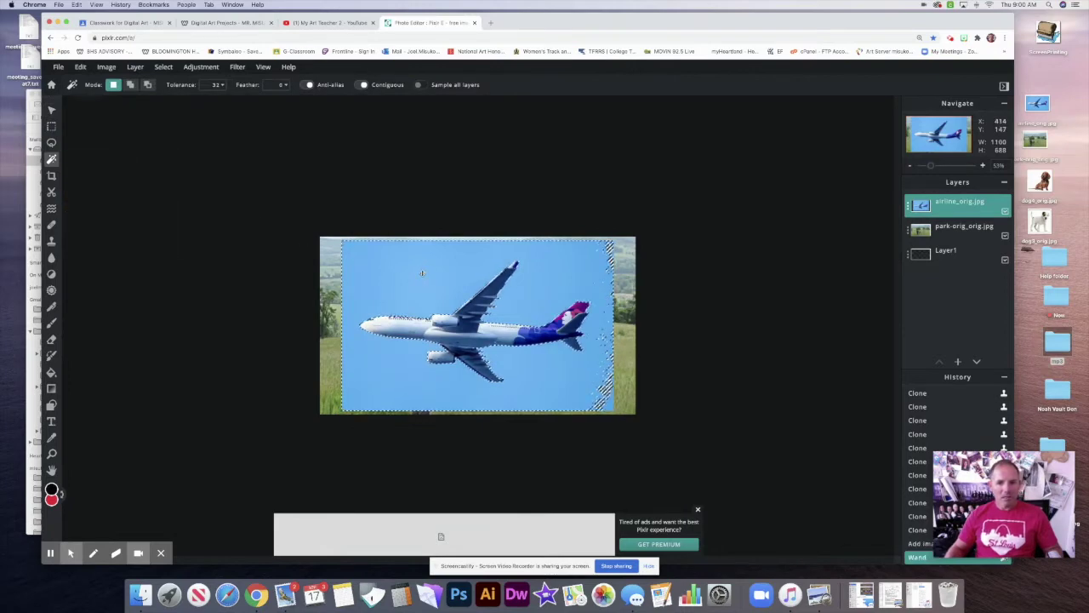
pyautogui.press('super+minus')
pyautogui.press('super+equal')
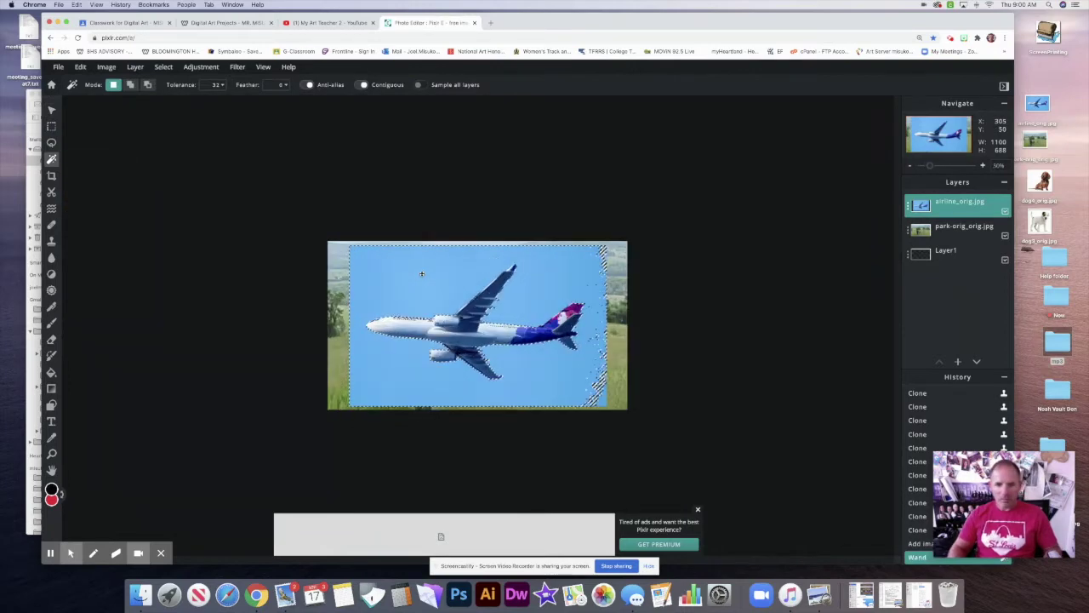
pyautogui.press('super+equal')
pyautogui.press('super+equal')
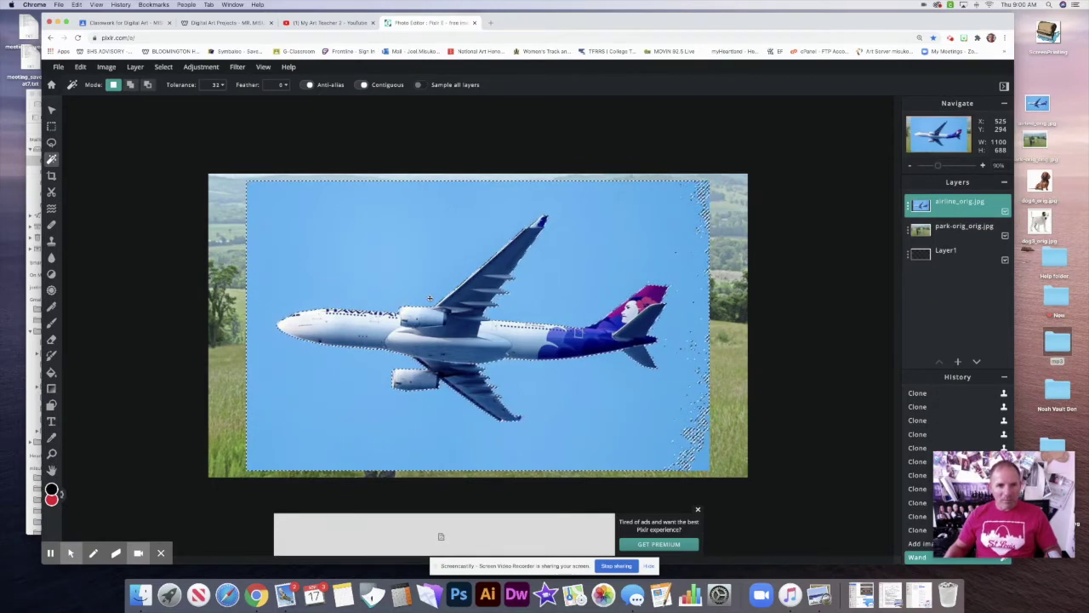
pyautogui.click(220, 84)
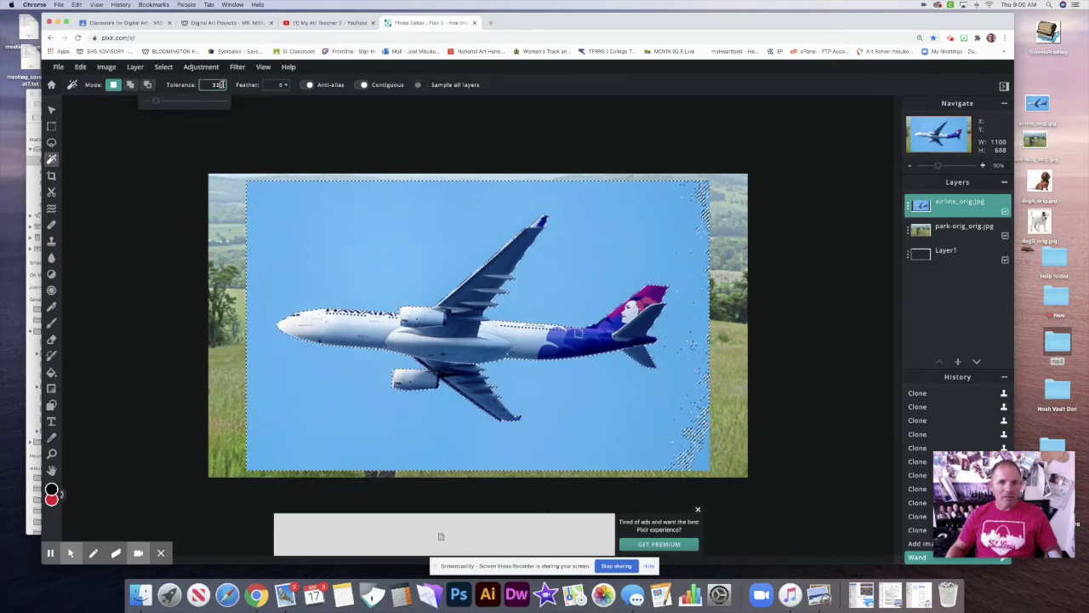
pyautogui.click(349, 135)
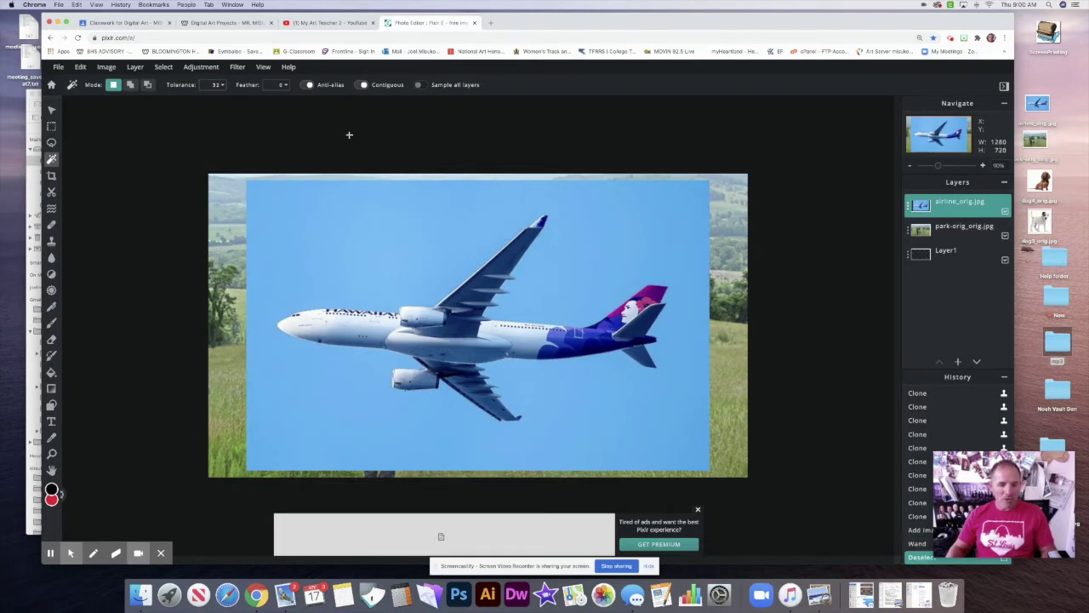
# Try a sky selection on the airplane layer with the wand tolerance lowered to 12, and deselect it
pyautogui.click(217, 84)
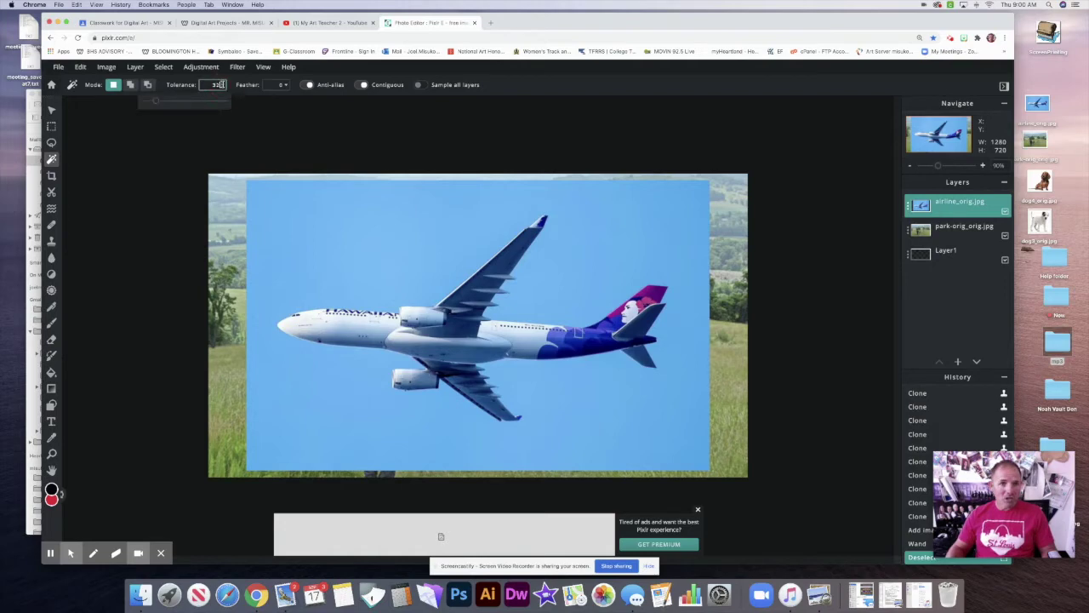
pyautogui.click(155, 102)
pyautogui.moveTo(156, 101); pyautogui.dragTo(146, 101)
pyautogui.click(379, 229)
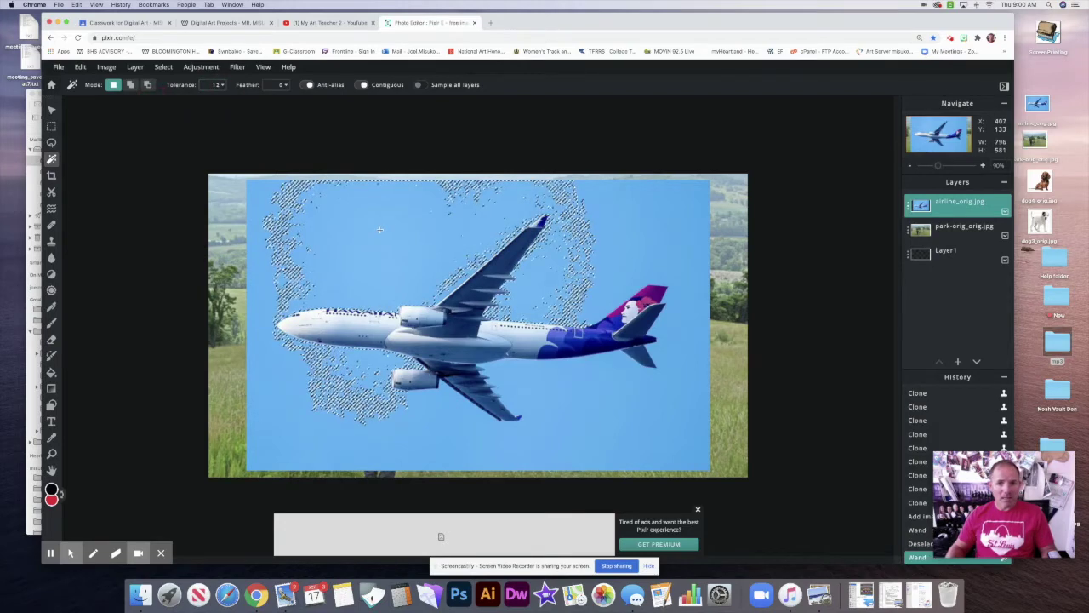
pyautogui.hotkey('ctrl', 'd')
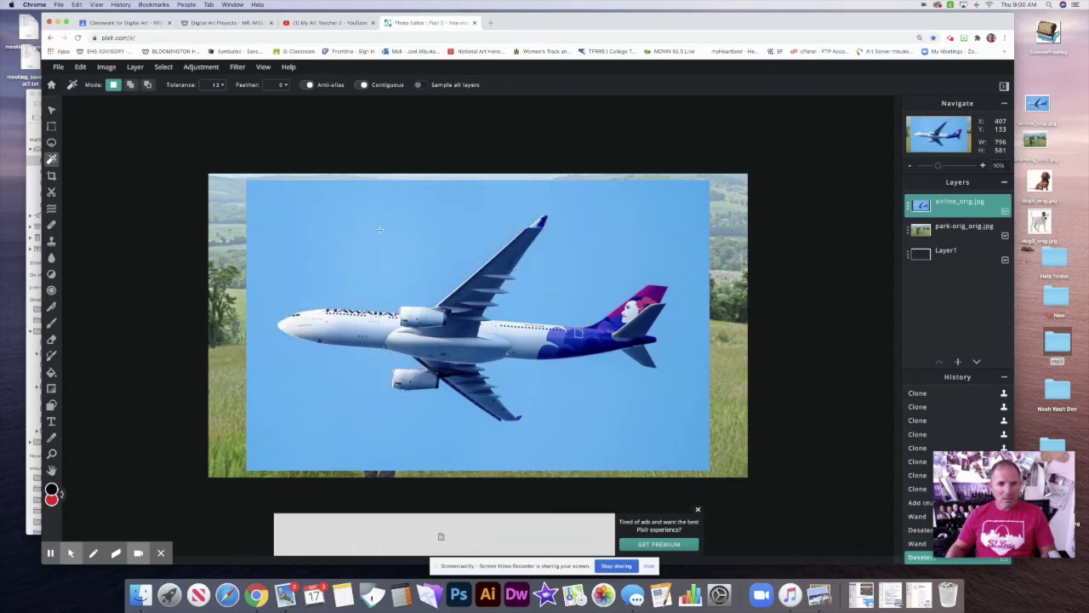
# Raise the wand tolerance to 156, try selecting the sky again, and deselect it
pyautogui.click(218, 84)
pyautogui.write('8')
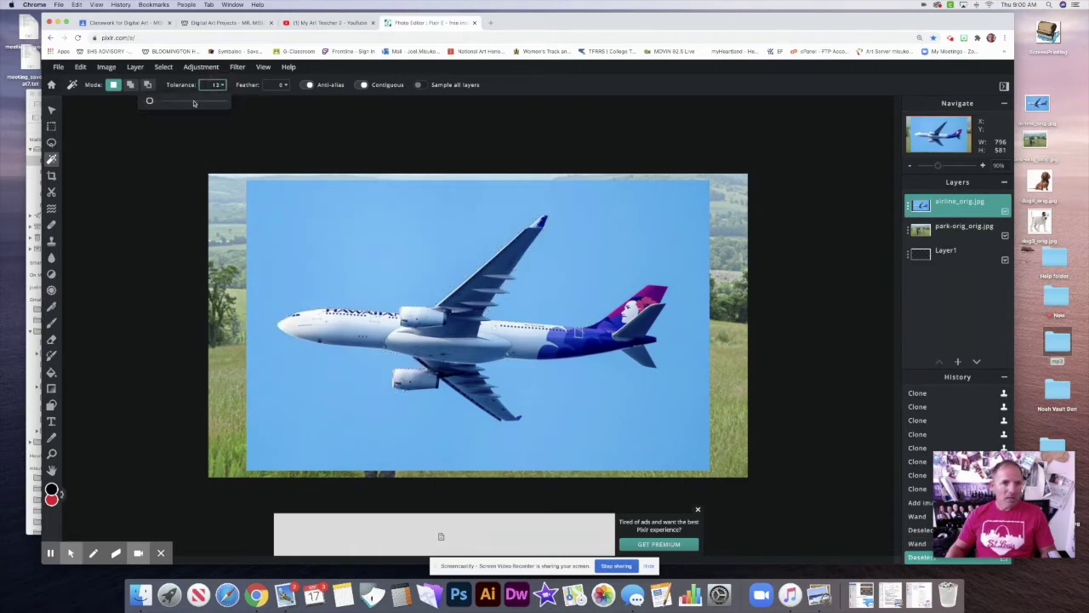
pyautogui.click(337, 202)
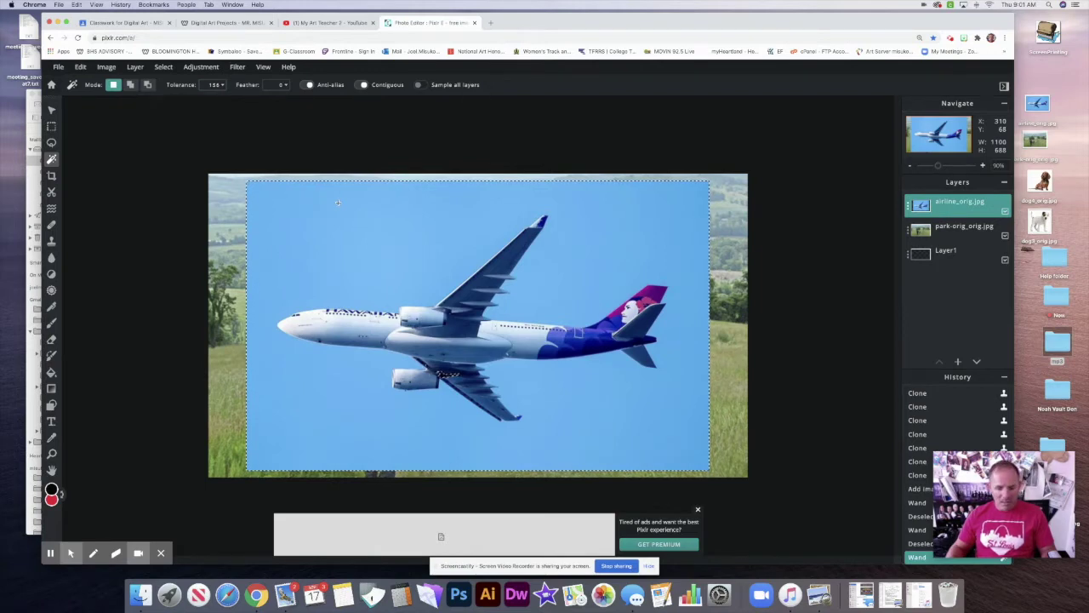
pyautogui.press('super+d')
# Set the Magic Wand tolerance to 35 and select the blue sky surrounding the airplane
pyautogui.click(219, 85)
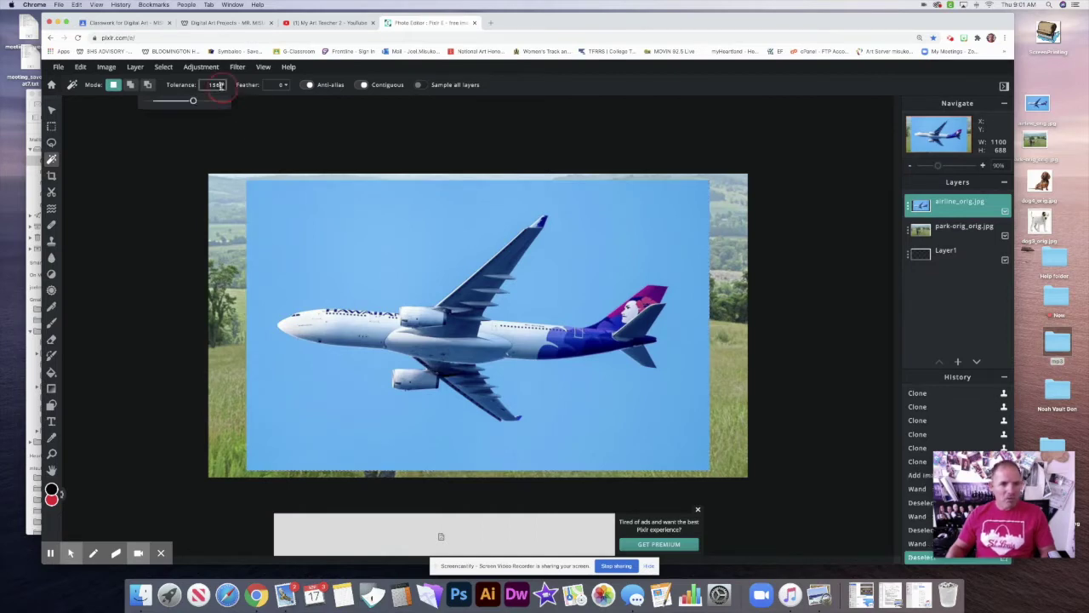
pyautogui.click(160, 102)
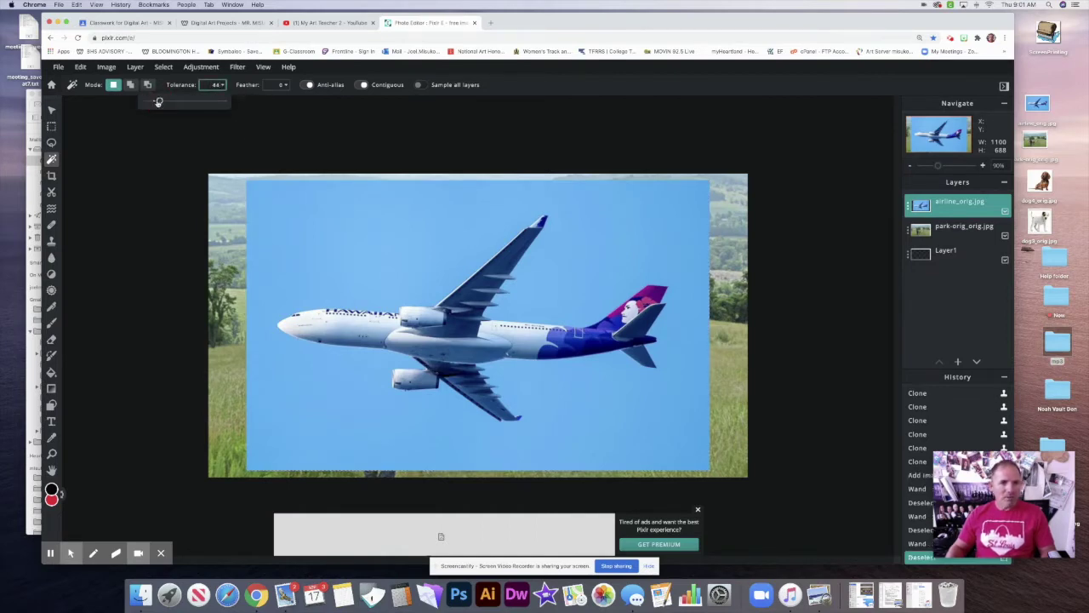
pyautogui.moveTo(158, 102); pyautogui.dragTo(153, 102)
pyautogui.click(155, 101)
pyautogui.click(381, 206)
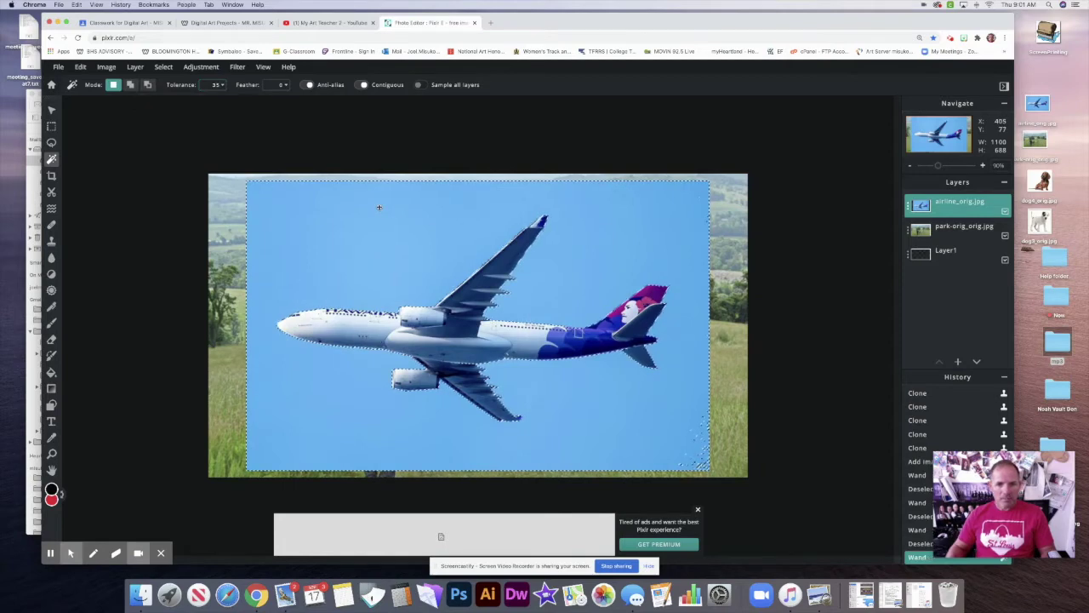
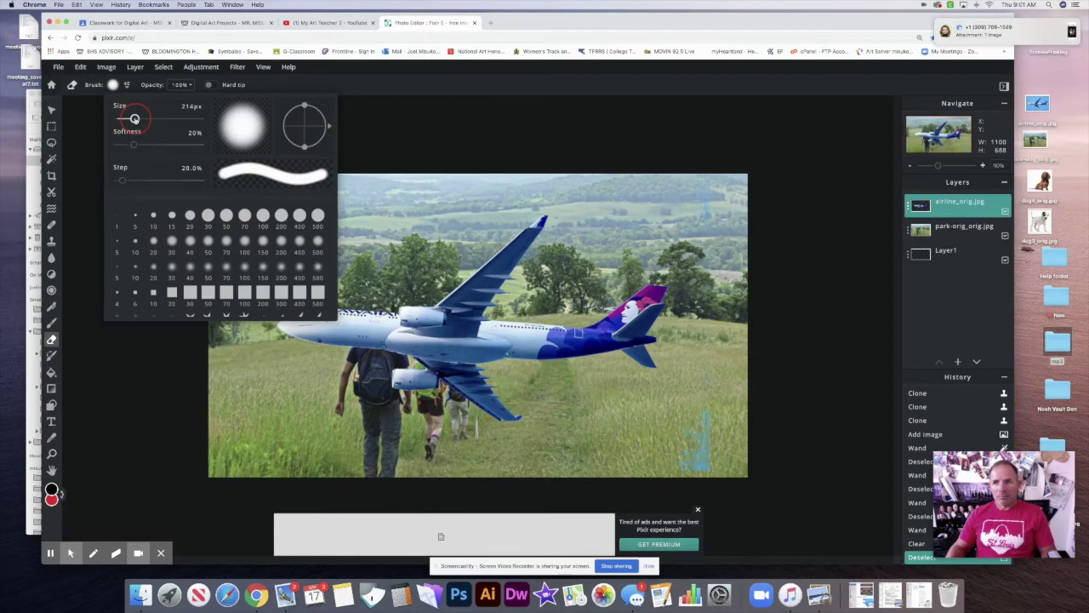
# Set the eraser brush size to 292 px and erase the leftover blue sky remnants along the airplane layer's right side
pyautogui.moveTo(135, 119); pyautogui.dragTo(141, 118)
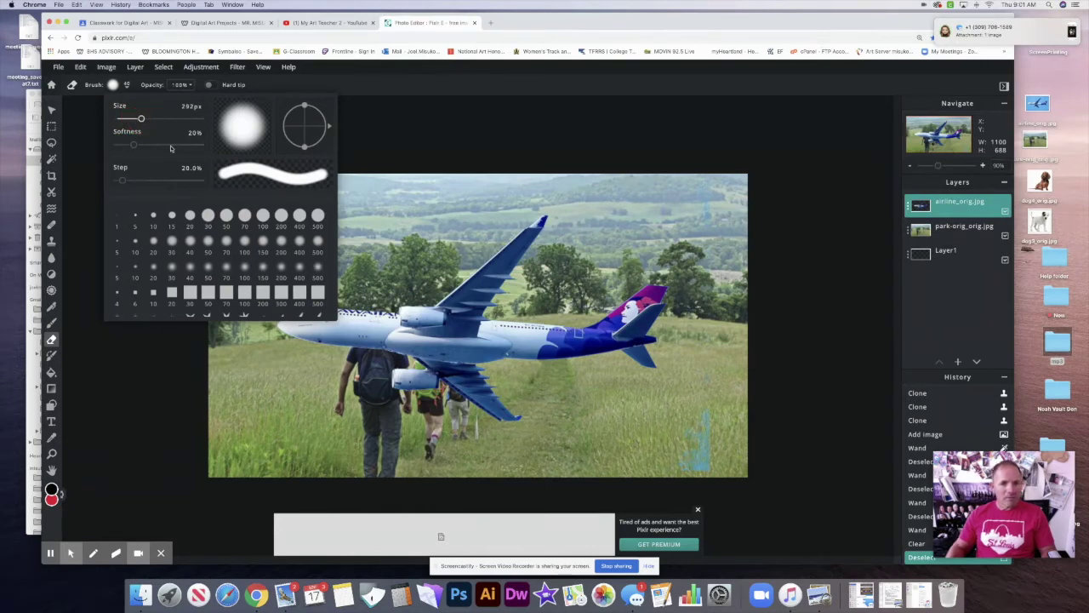
pyautogui.click(698, 420)
pyautogui.scroll(-1, 688, 450)
pyautogui.moveTo(688, 450); pyautogui.dragTo(700, 388)
pyautogui.scroll(1, 700, 387)
pyautogui.click(596, 451)
pyautogui.click(595, 456)
pyautogui.click(600, 455)
pyautogui.moveTo(600, 456); pyautogui.dragTo(691, 436)
pyautogui.click(766, 377)
pyautogui.click(761, 340)
pyautogui.click(761, 291)
pyautogui.click(740, 256)
pyautogui.moveTo(723, 223); pyautogui.dragTo(691, 195)
pyautogui.click(711, 218)
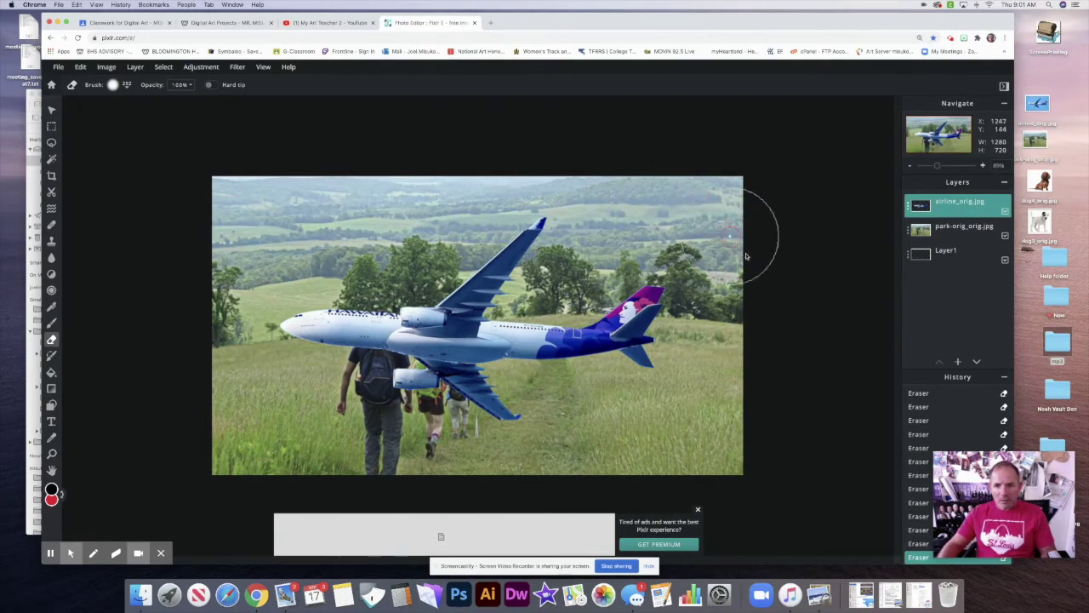
pyautogui.click(720, 338)
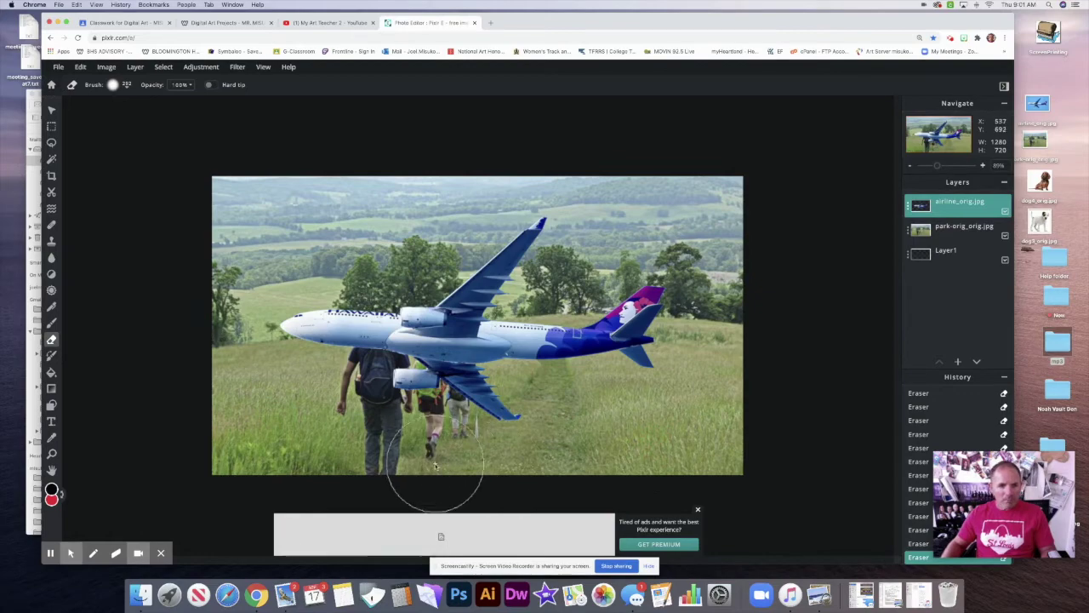
# Free transform the airplane to about 308 × 138 px near the photo's upper edge, rotate it to 359.5°, and apply the transform
pyautogui.click(51, 108)
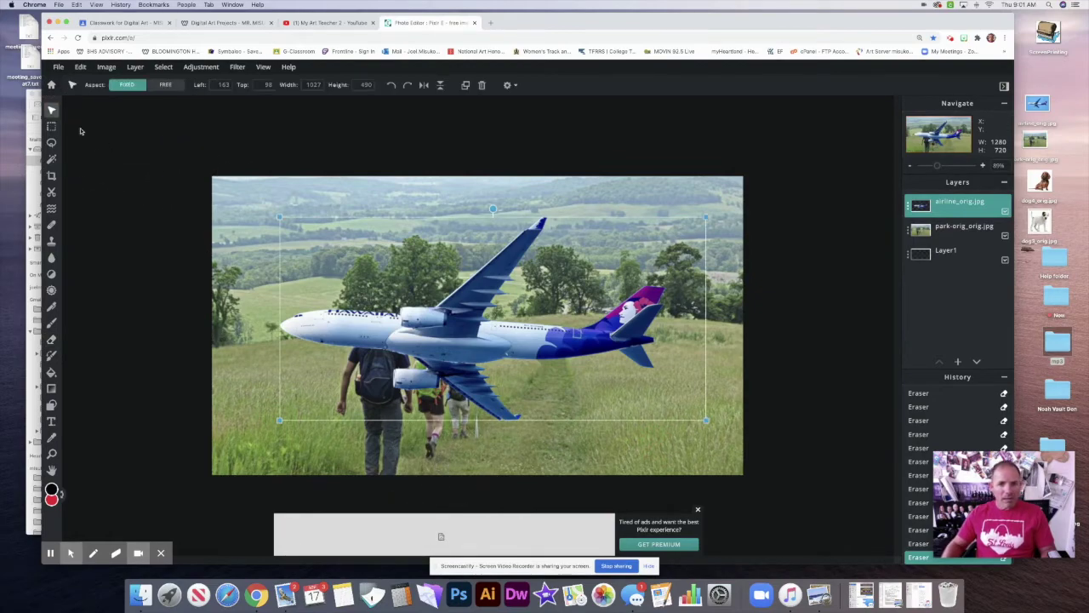
pyautogui.moveTo(499, 359); pyautogui.dragTo(504, 324)
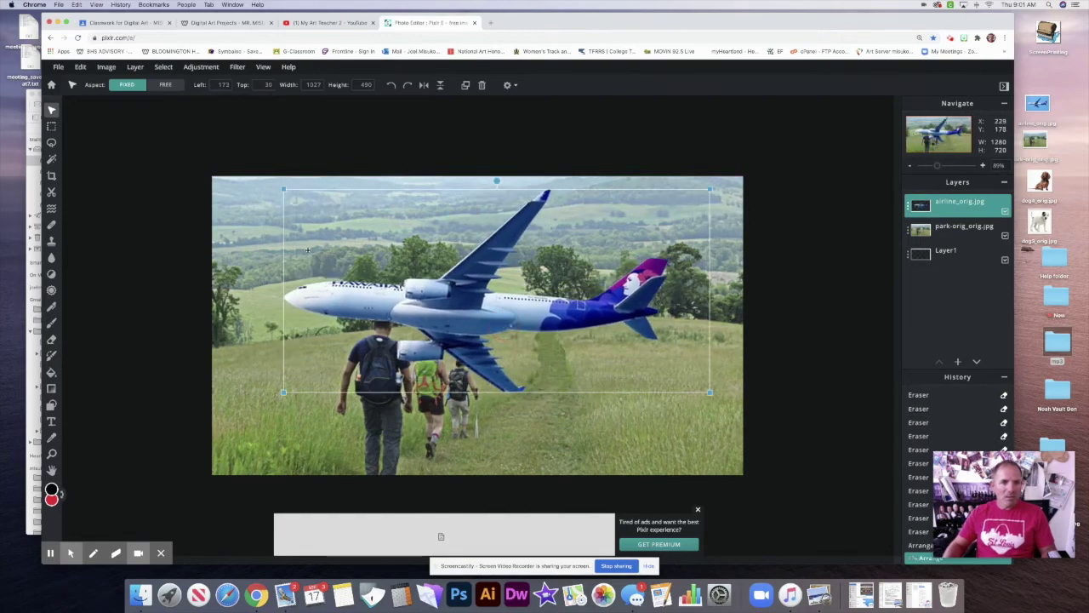
pyautogui.click(80, 67)
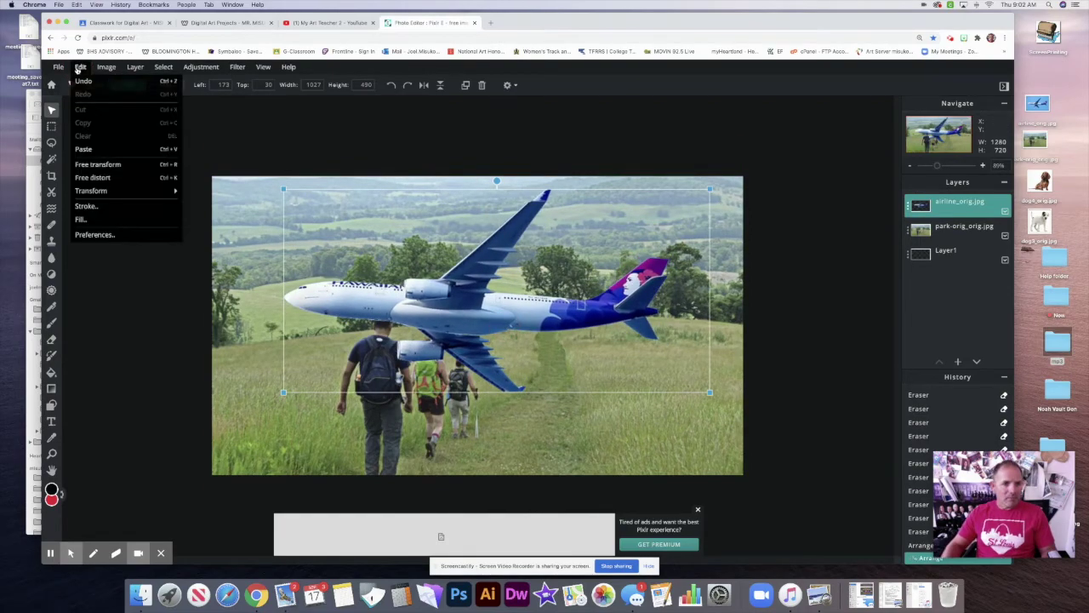
pyautogui.click(97, 166)
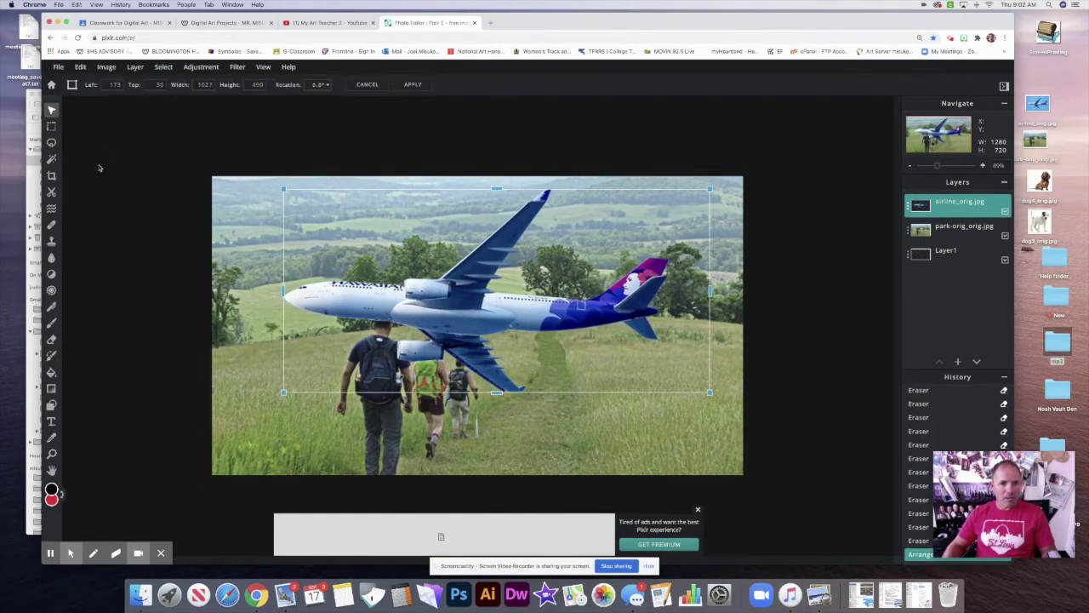
pyautogui.moveTo(710, 393); pyautogui.dragTo(595, 208)
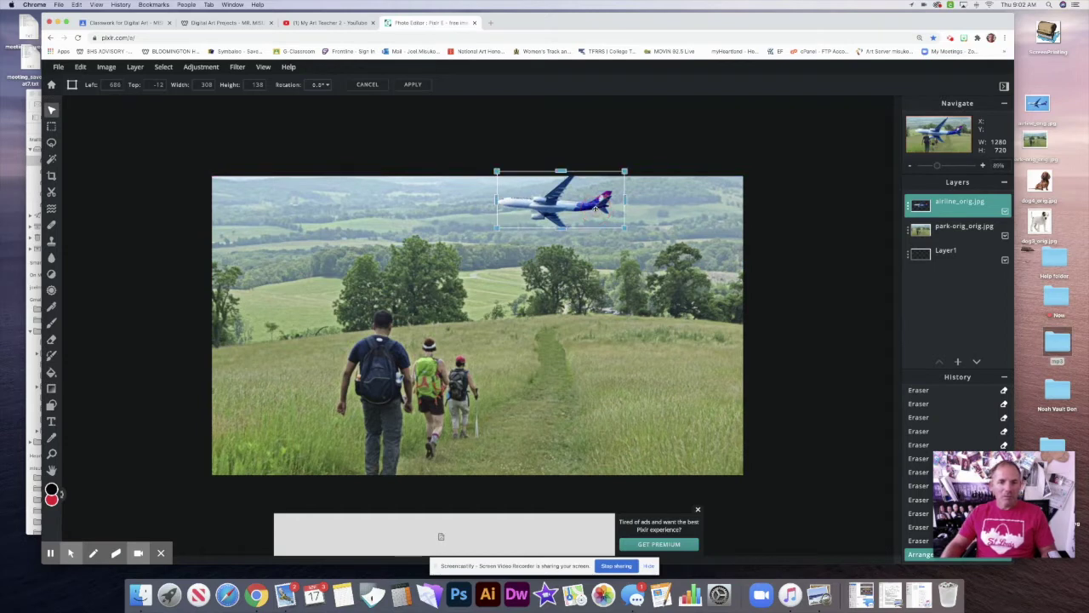
pyautogui.moveTo(649, 264); pyautogui.dragTo(648, 265)
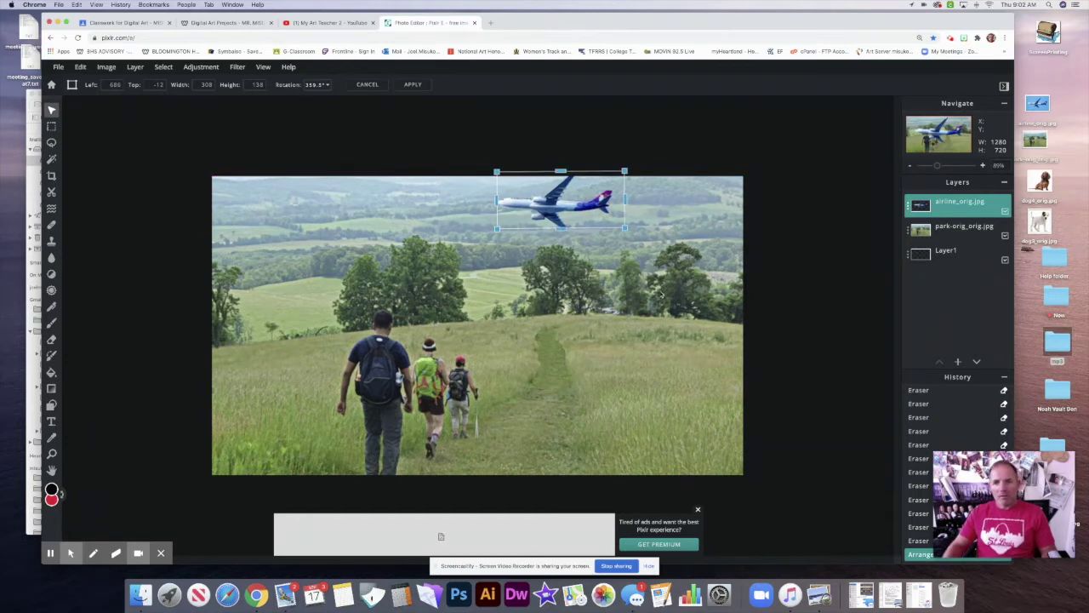
pyautogui.click(661, 294)
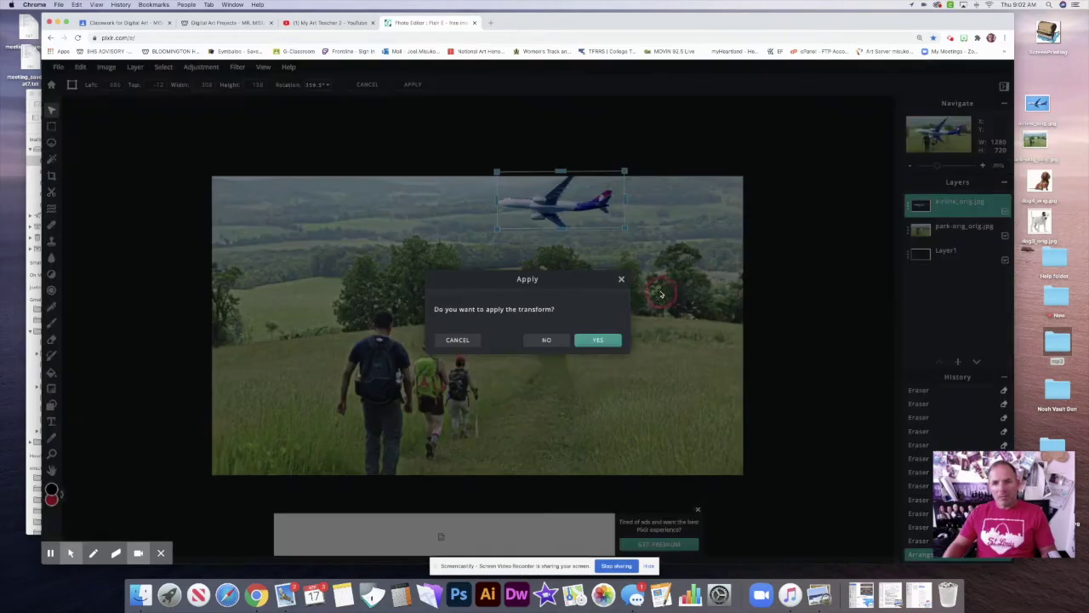
pyautogui.click(606, 341)
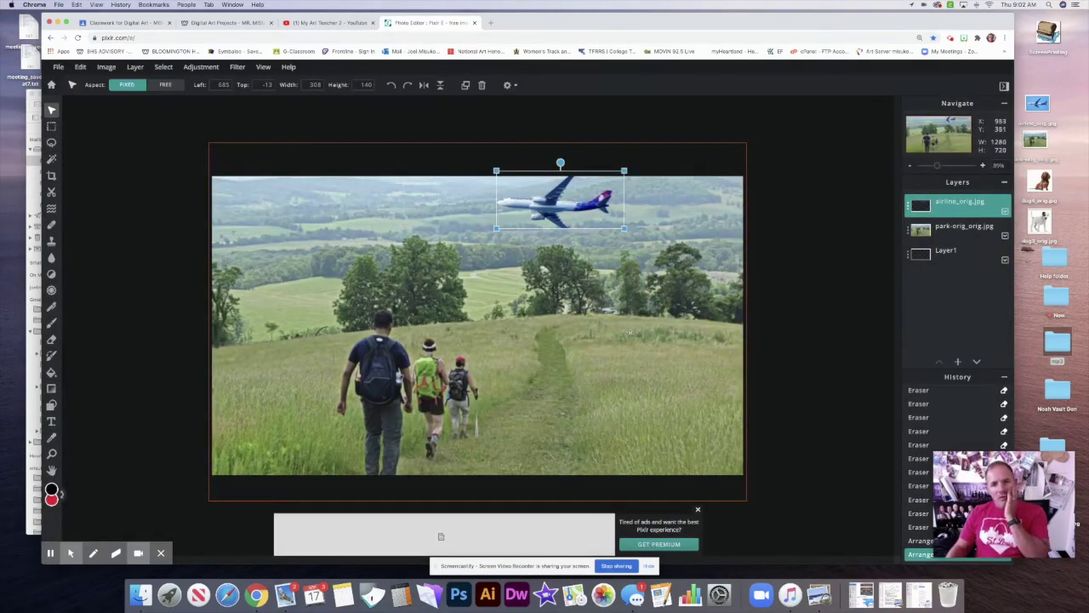
# Add dog4_orig.jpg from the Desktop folder as a new image layer
pyautogui.click(637, 332)
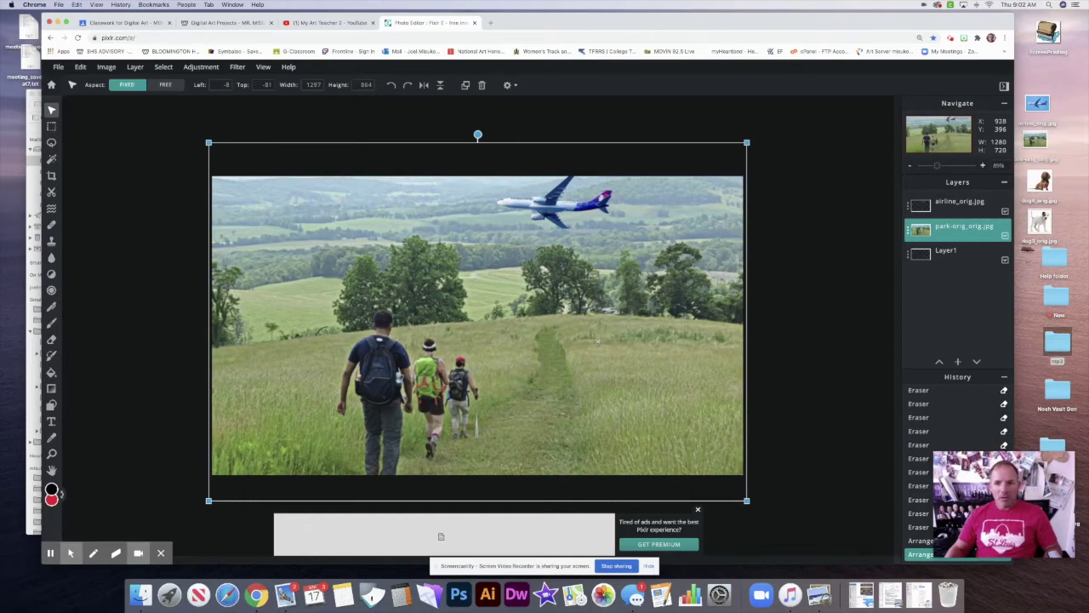
pyautogui.scroll(-3, 860, 336)
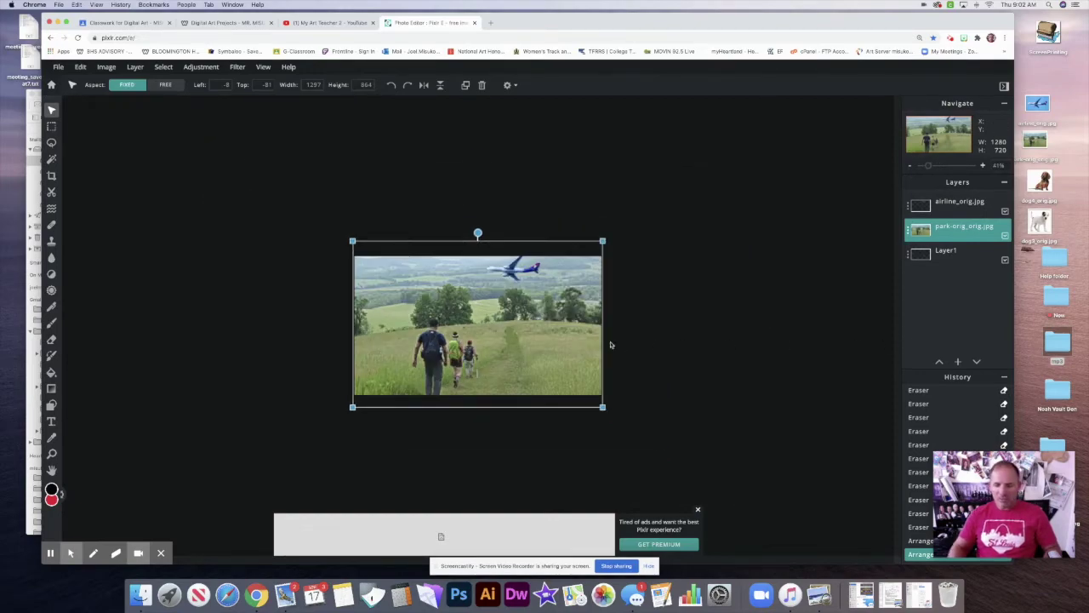
pyautogui.scroll(3, 610, 344)
pyautogui.scroll(2, 610, 344)
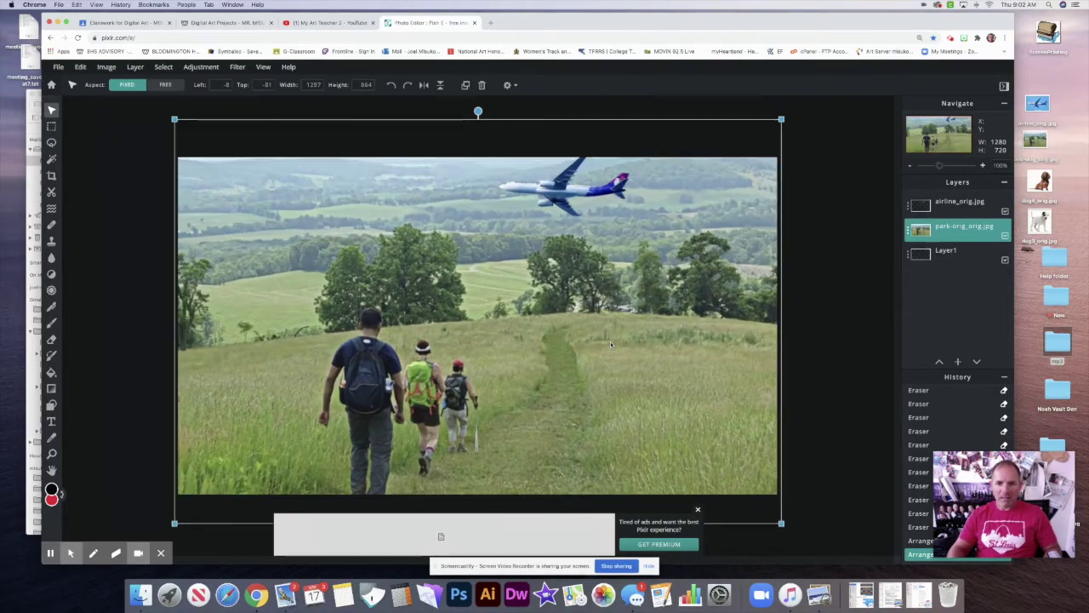
pyautogui.click(957, 361)
pyautogui.click(528, 308)
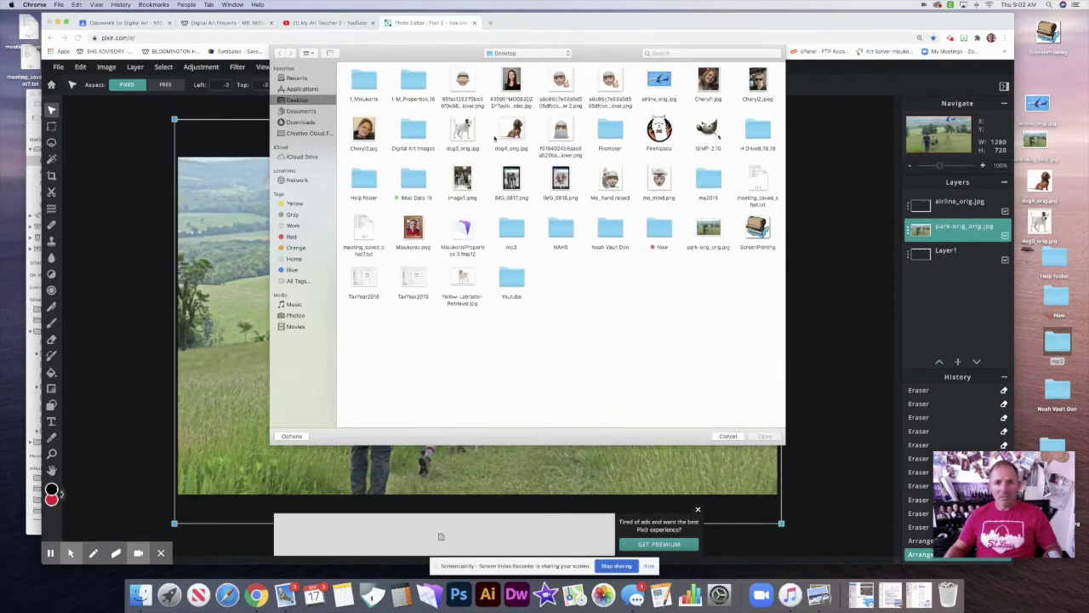
pyautogui.click(511, 132)
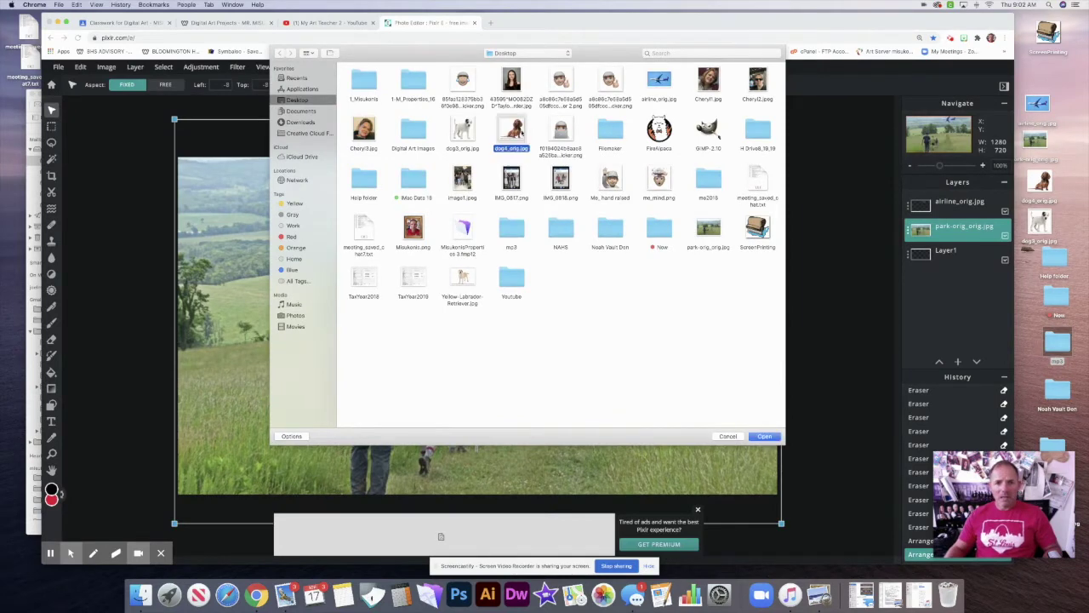
pyautogui.click(765, 436)
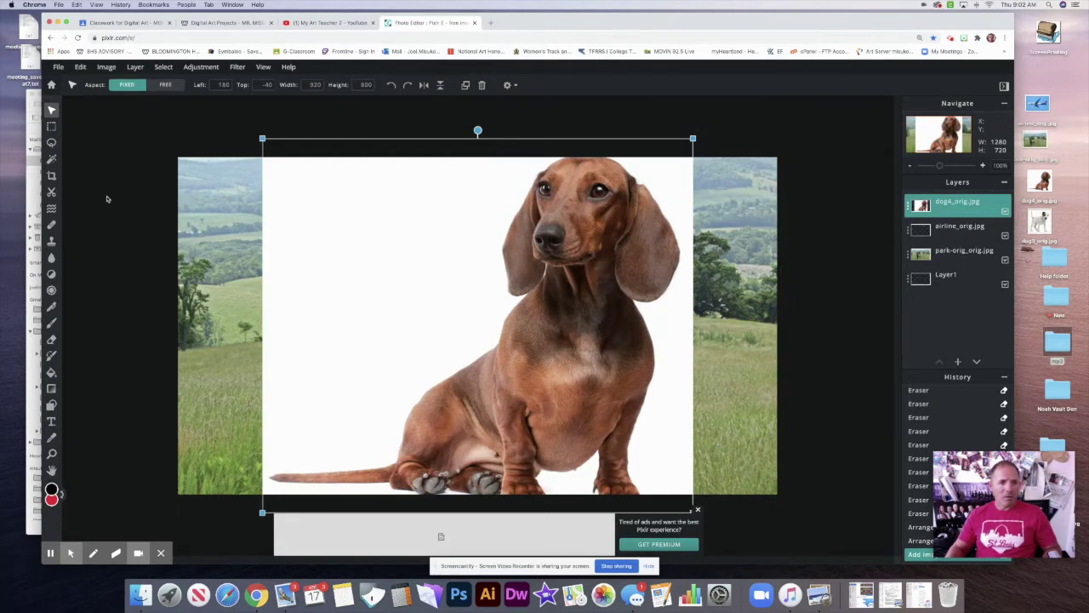
# Select the white background on both sides of the dog with the Magic Wand at tolerance 35 and delete it
pyautogui.click(51, 159)
pyautogui.click(322, 221)
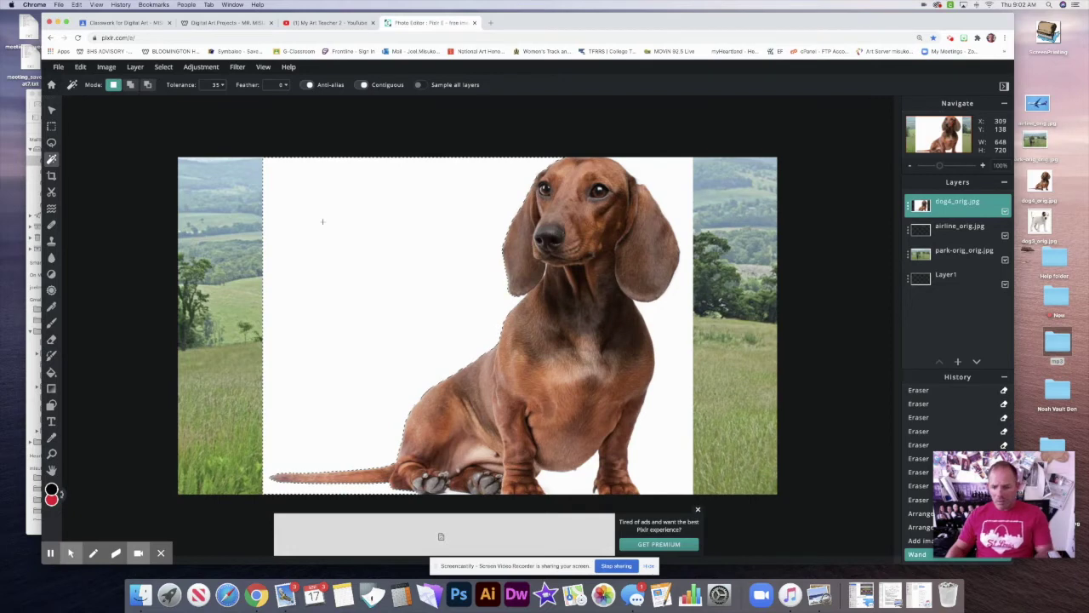
pyautogui.press('Delete')
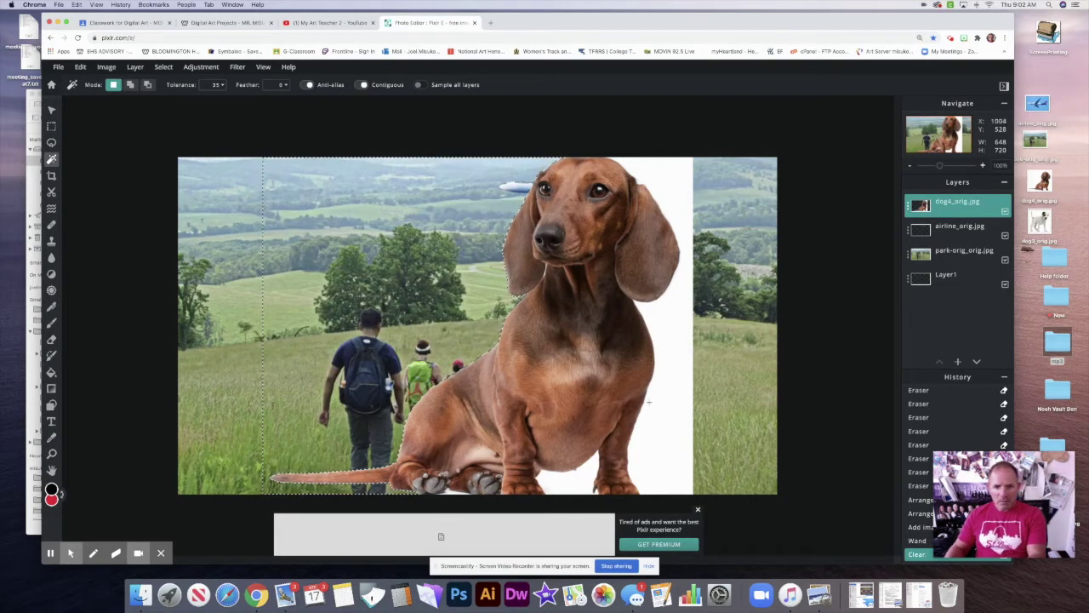
pyautogui.click(660, 400)
pyautogui.press('Delete')
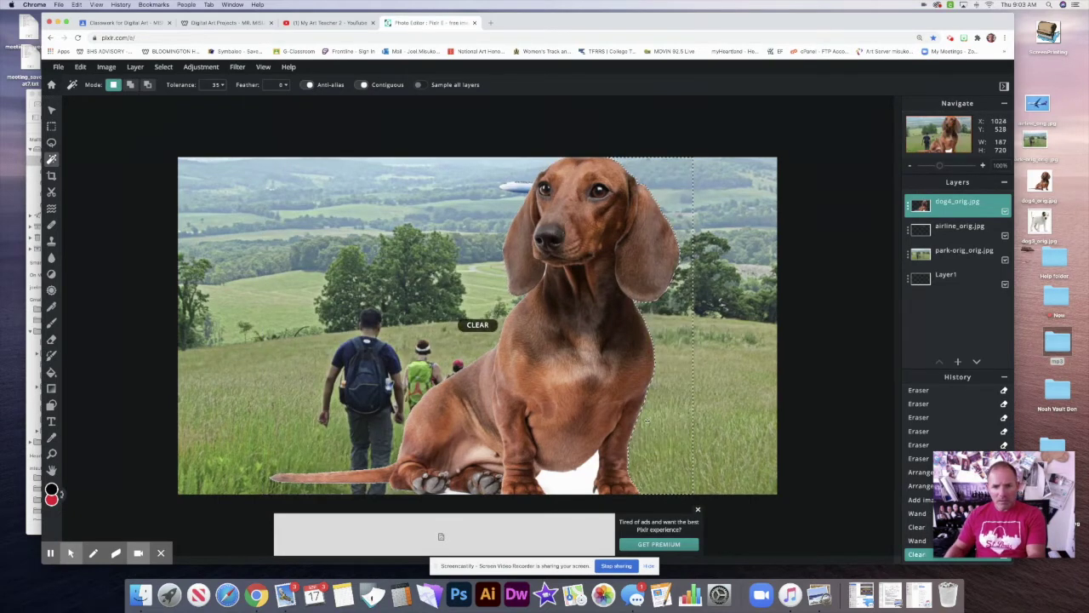
# Select and delete the white patches between the dog's front legs and beside its hind paws with the Magic Wand, and clear the selection
pyautogui.click(575, 482)
pyautogui.press('Delete')
pyautogui.click(456, 492)
pyautogui.press('Delete')
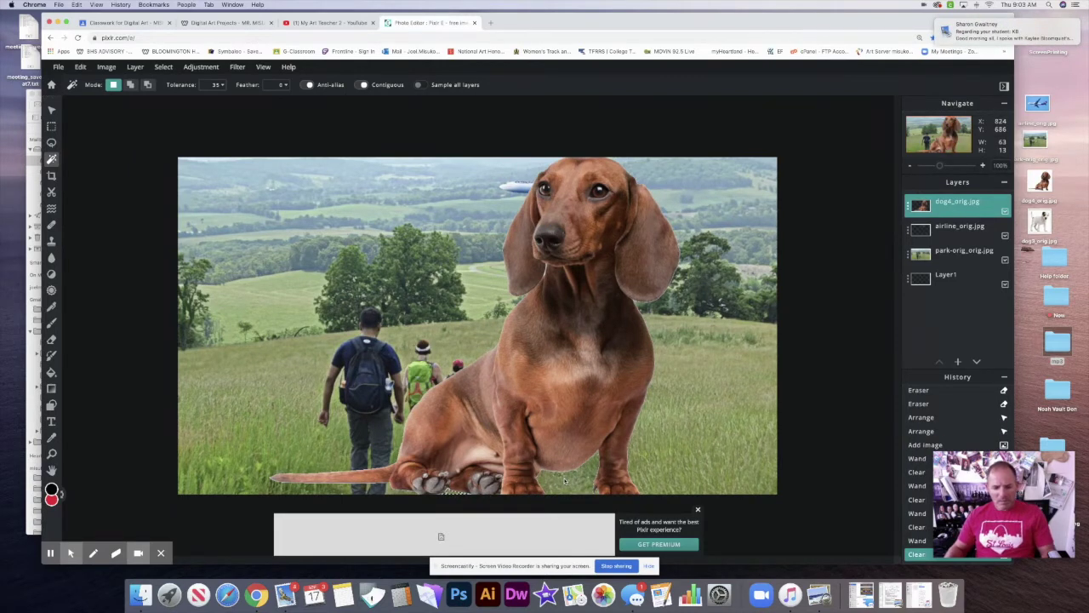
pyautogui.press('super+d')
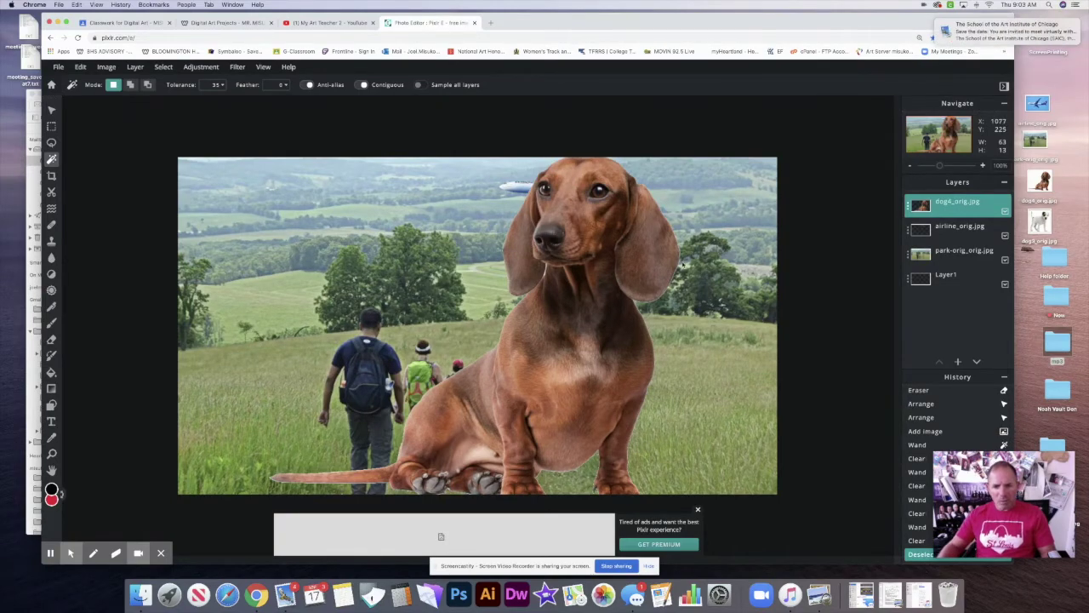
# Select and delete the narrow white slivers between the dog's ear and neck, just below its muzzle, with the Magic Wand, and deselect
pyautogui.press('super+equal')
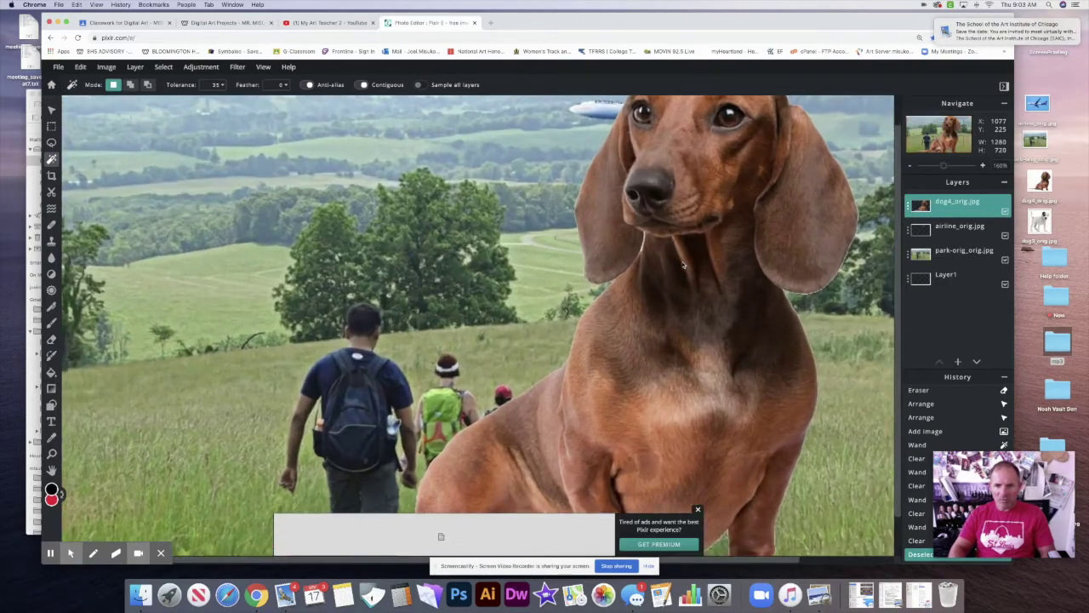
pyautogui.moveTo(683, 265); pyautogui.dragTo(510, 304)
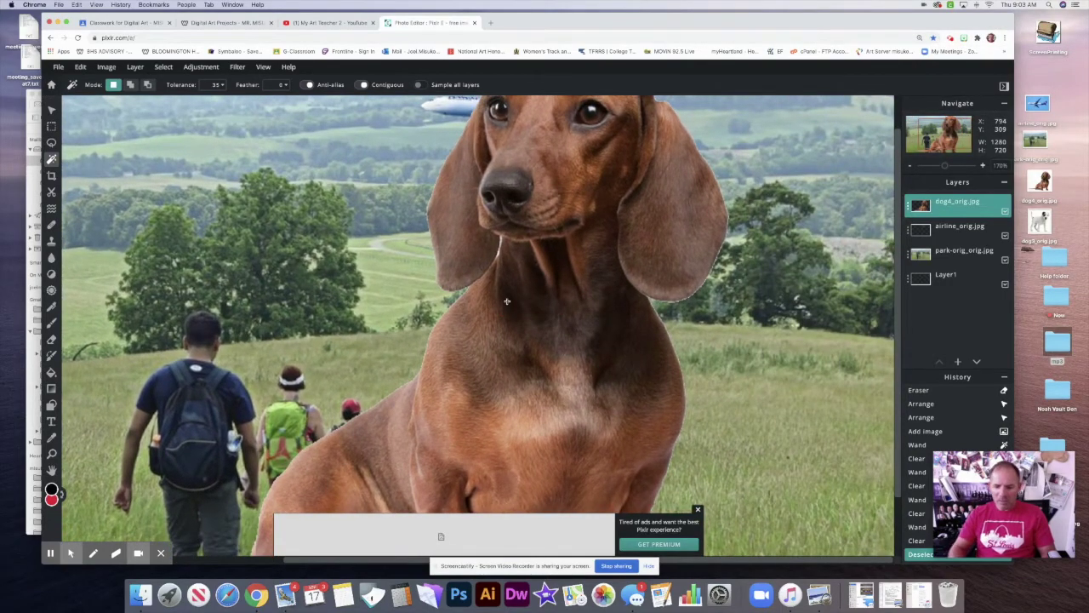
pyautogui.press('super+equal')
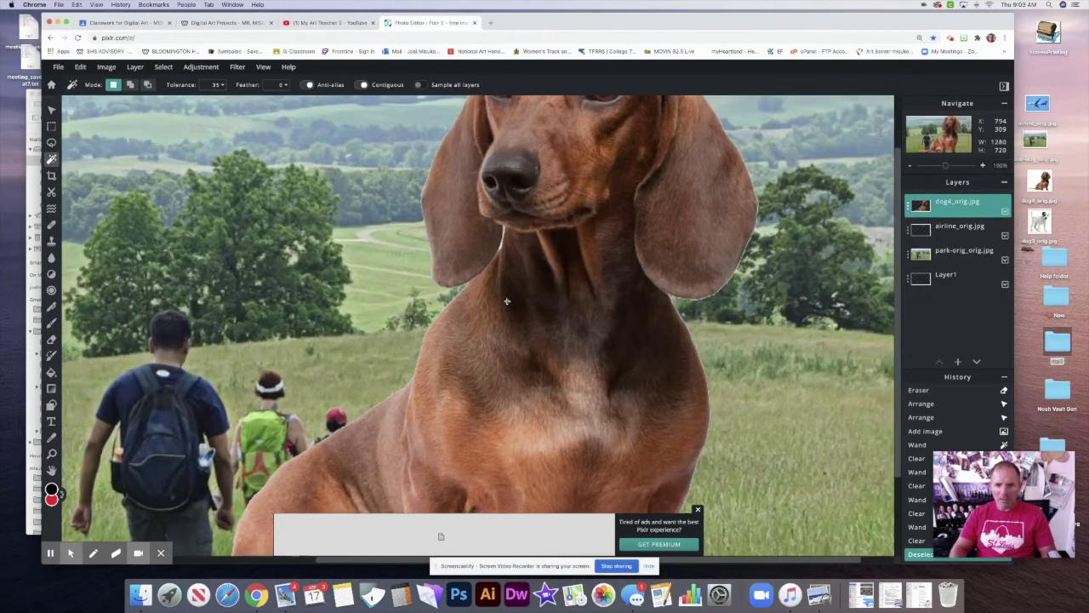
pyautogui.press('super+minus')
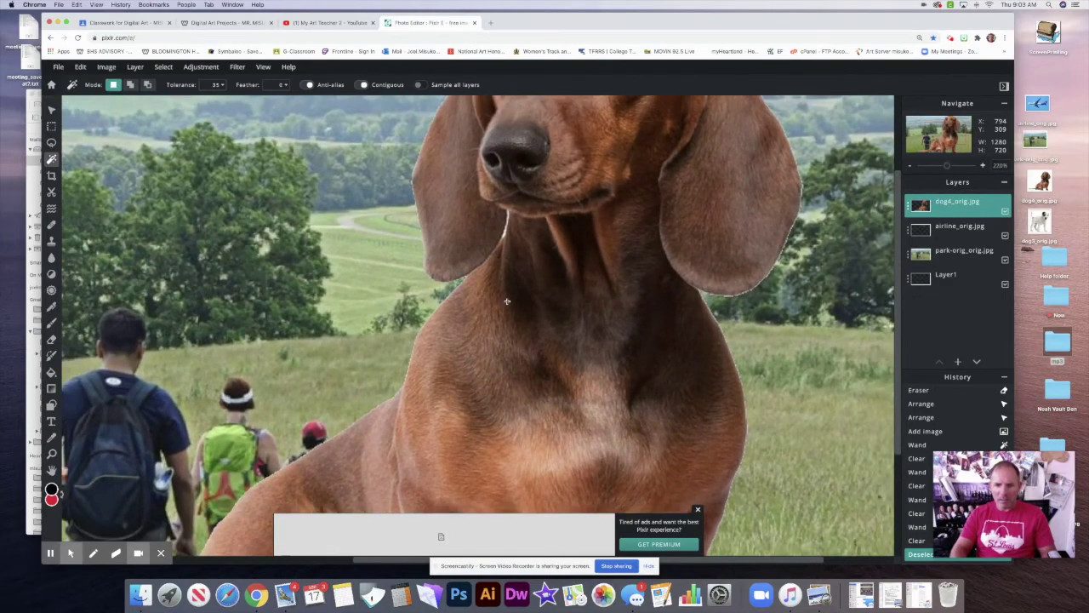
pyautogui.press('super+equal')
pyautogui.press('super+equal')
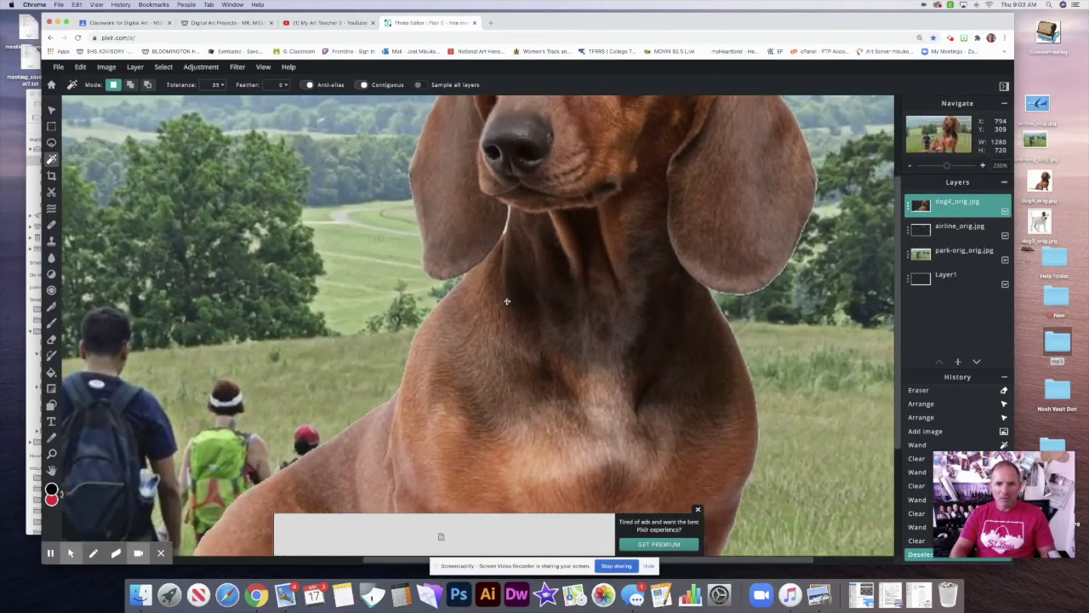
pyautogui.press('super+minus')
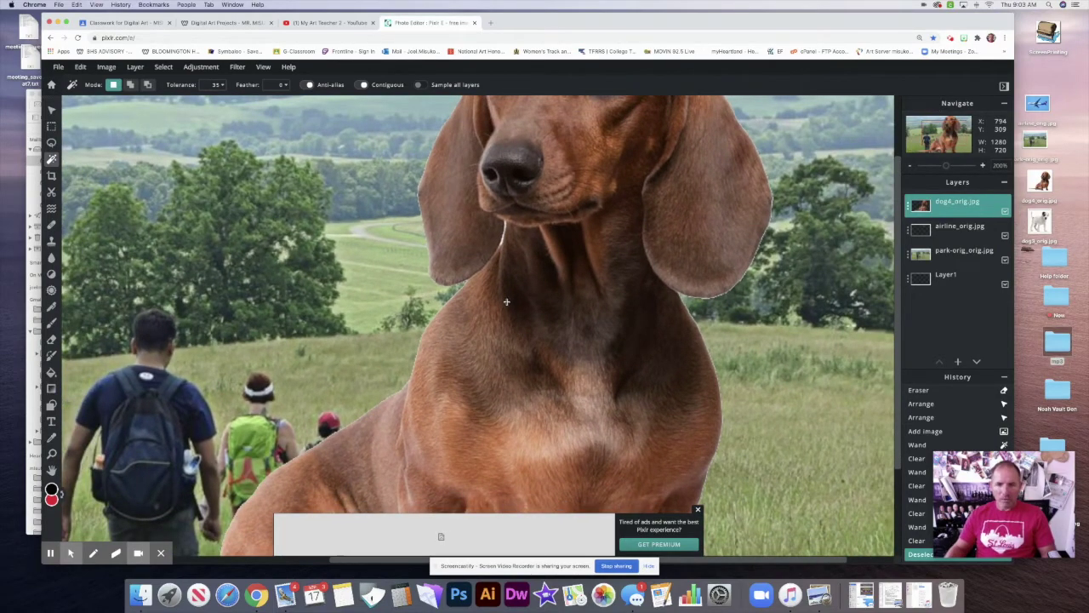
pyautogui.scroll(5, 523, 306)
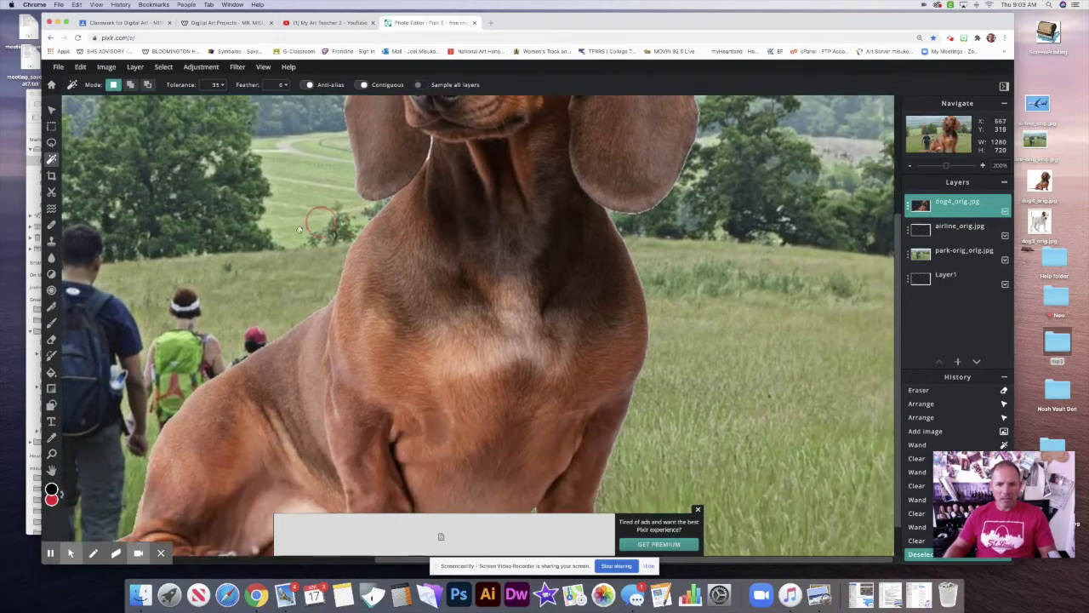
pyautogui.moveTo(450, 443); pyautogui.dragTo(479, 437)
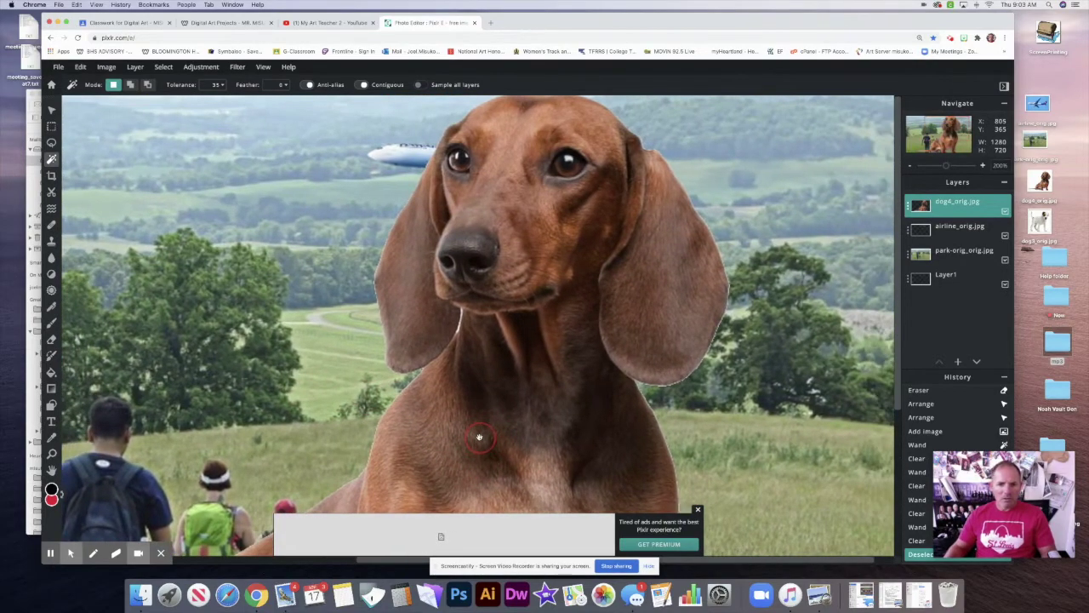
pyautogui.click(458, 325)
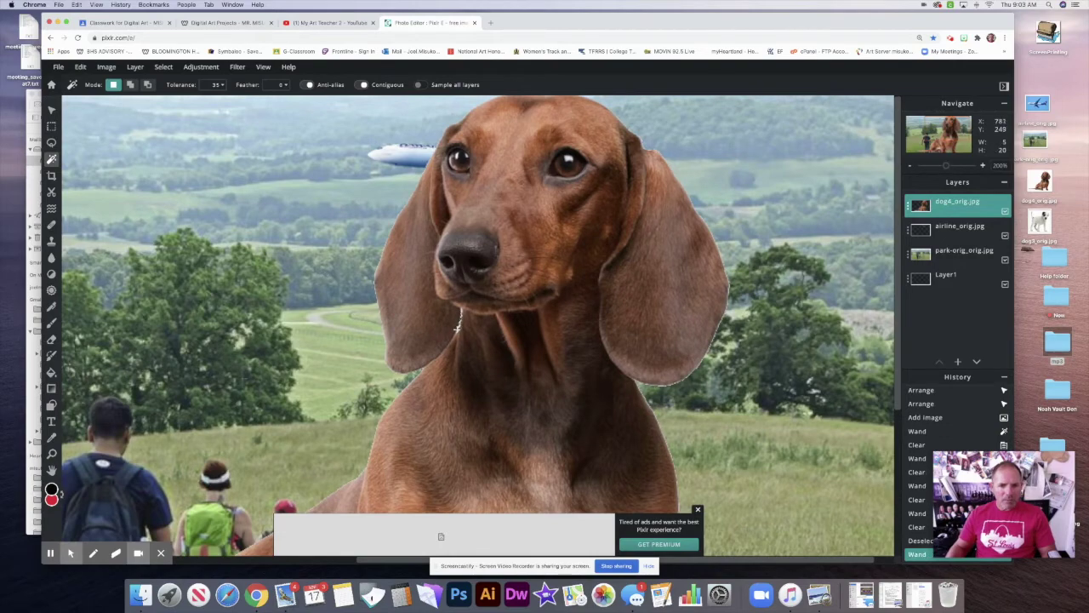
pyautogui.click(458, 327)
pyautogui.click(458, 327)
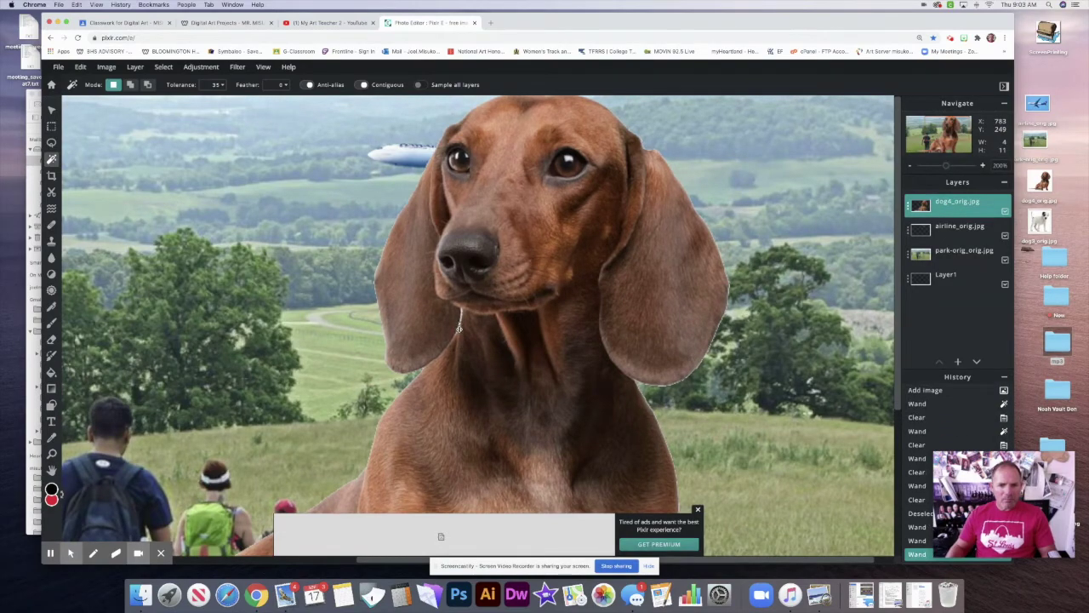
pyautogui.press('Delete')
pyautogui.click(461, 314)
pyautogui.press('Delete')
pyautogui.click(457, 330)
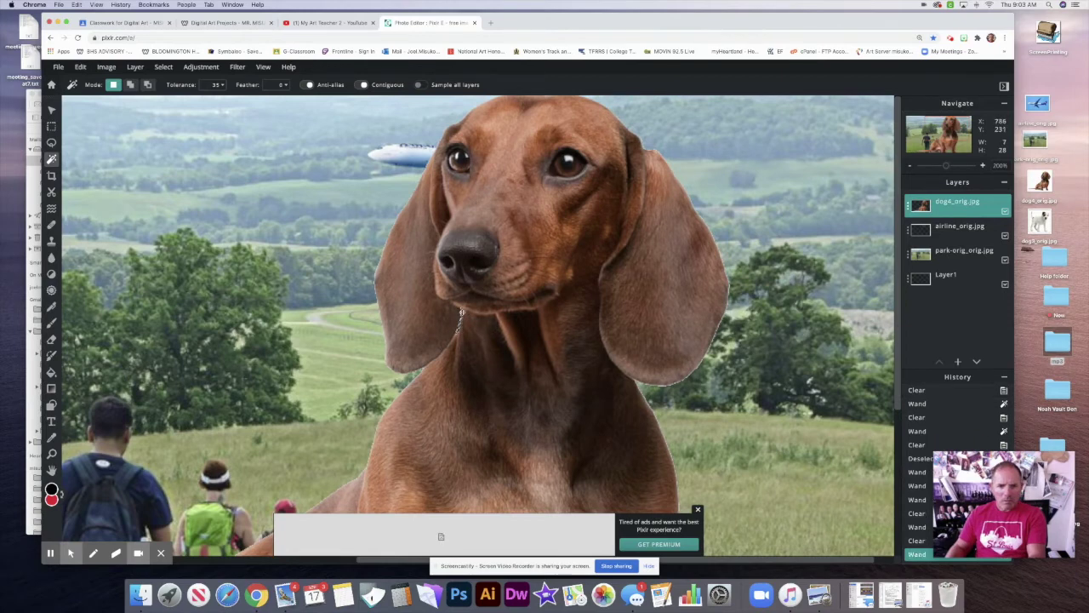
pyautogui.click(460, 312)
pyautogui.press('Delete')
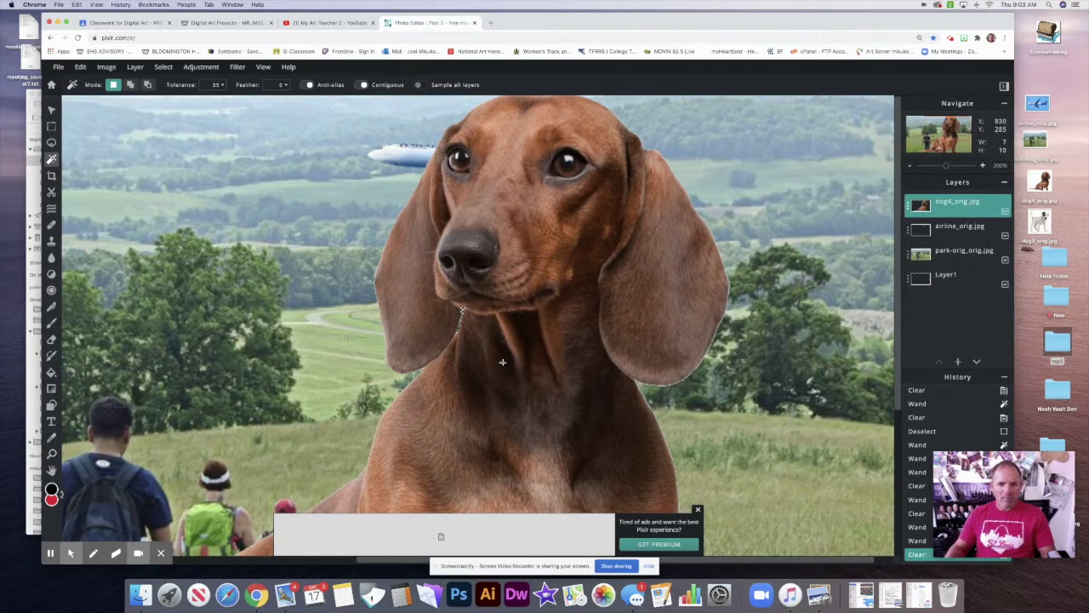
pyautogui.press('super+d')
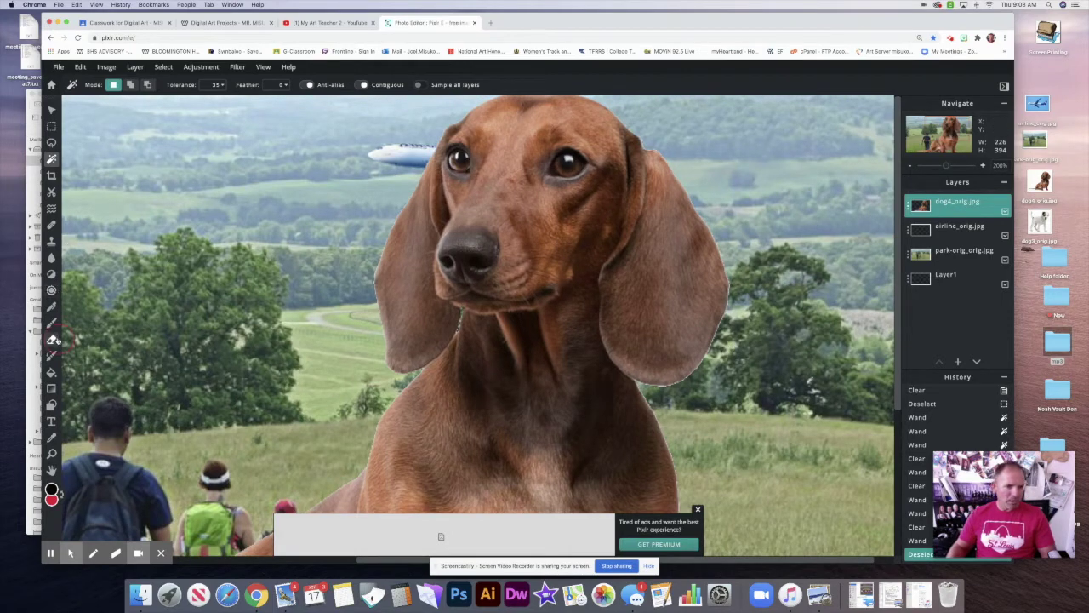
# Set the eraser brush to 47 px and erase the white fringe around the outer edge of the dog's right-hand ear
pyautogui.click(52, 339)
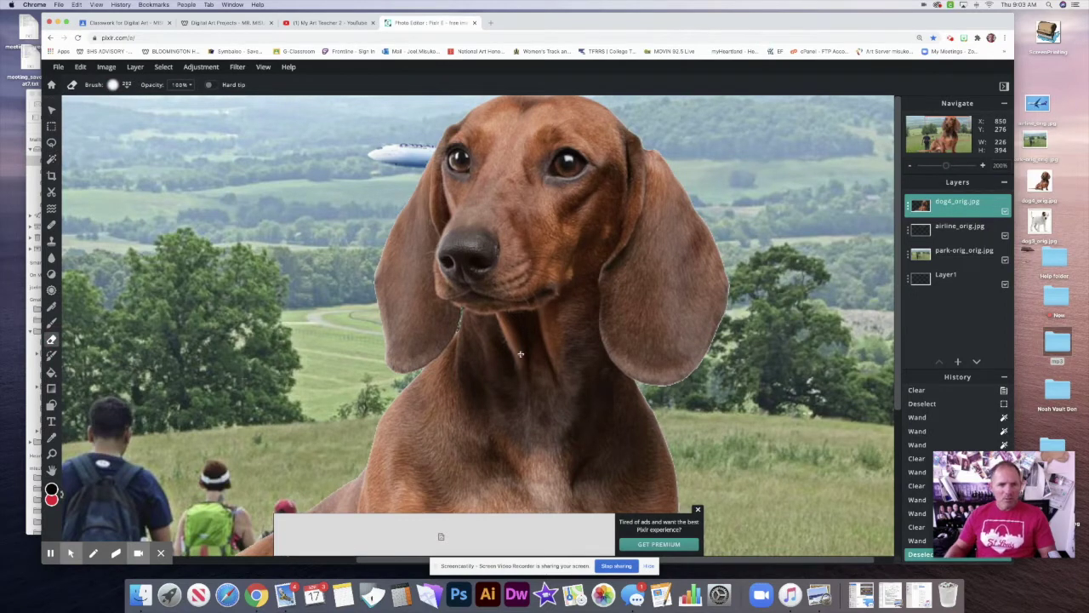
pyautogui.click(126, 84)
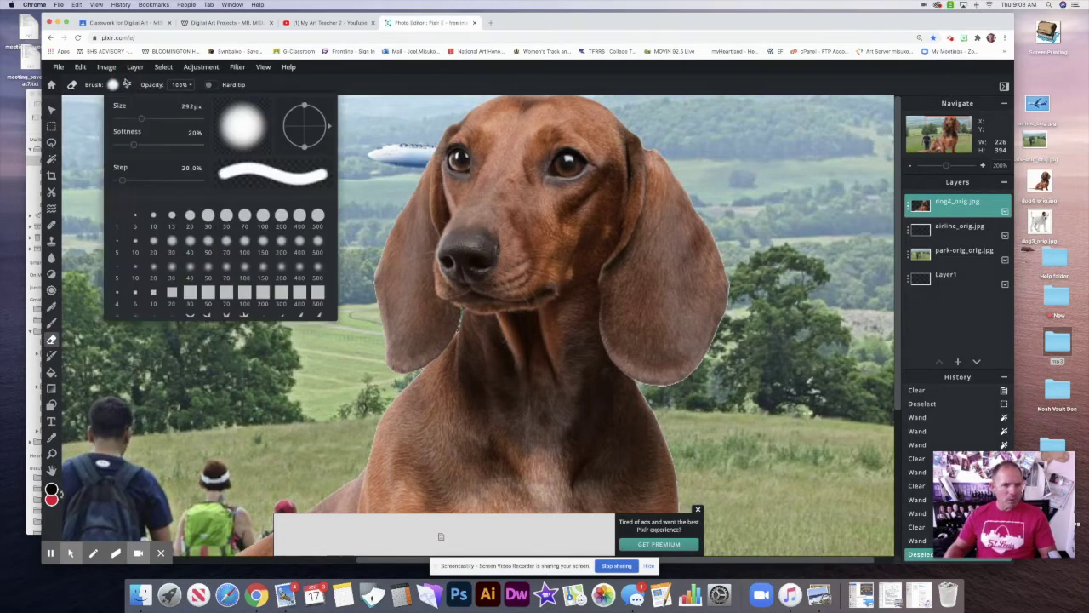
pyautogui.moveTo(144, 120); pyautogui.dragTo(120, 120)
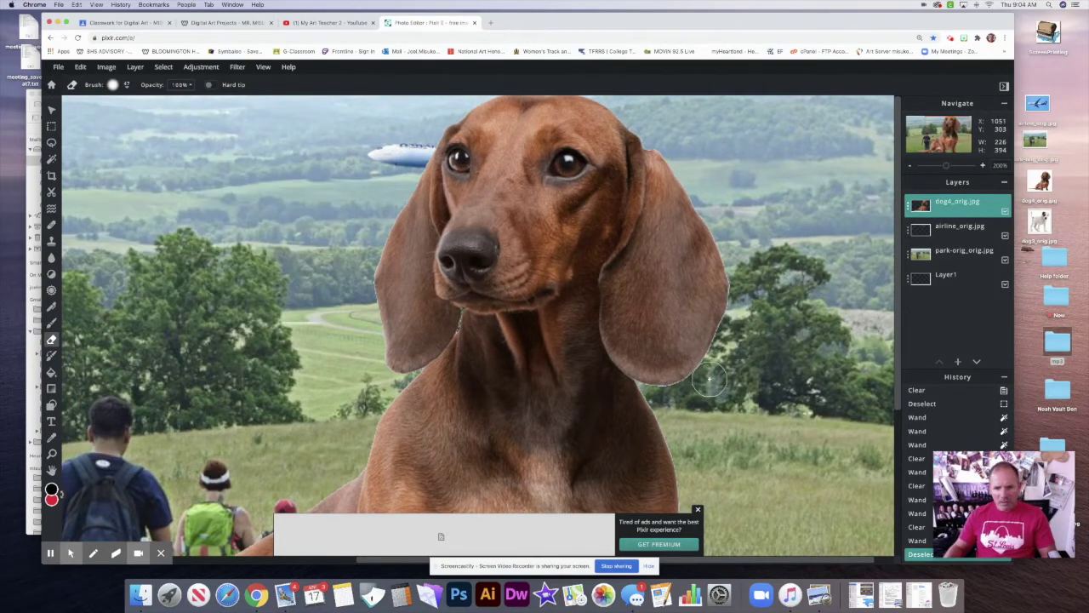
pyautogui.moveTo(704, 385)
pyautogui.mouseDown()
pyautogui.moveTo(693, 395)
pyautogui.moveTo(742, 331)
pyautogui.moveTo(730, 373)
pyautogui.moveTo(744, 265)
pyautogui.moveTo(732, 341)
pyautogui.mouseUp()
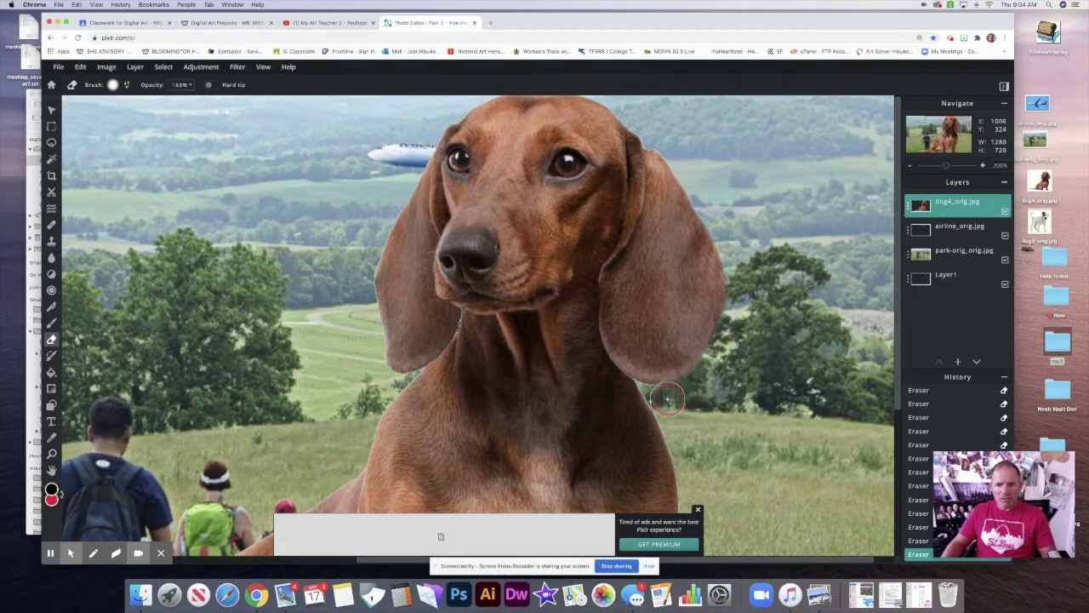
# Reduce the eraser brush size and erase the remaining white fringe beneath the dog's right-hand ear and along its shoulder
pyautogui.scroll(2, 416, 274)
pyautogui.scroll(1, 416, 274)
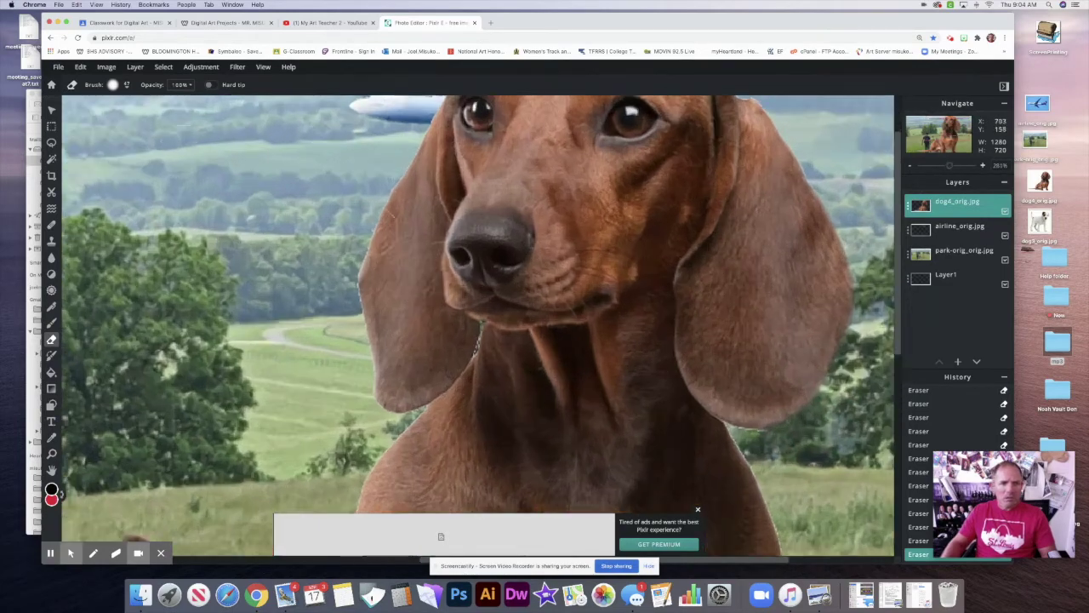
pyautogui.click(126, 85)
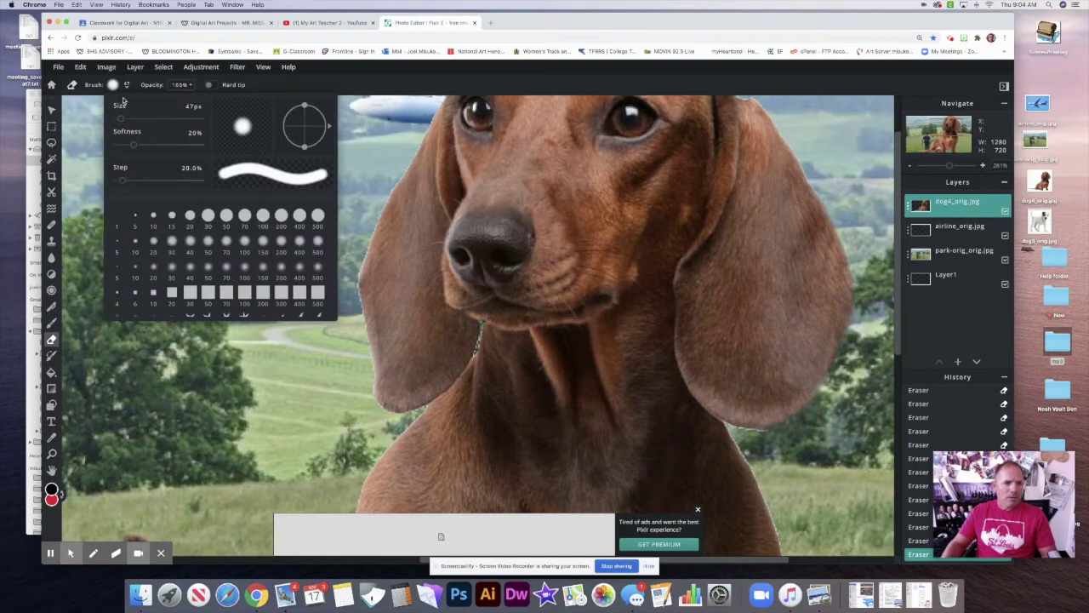
pyautogui.moveTo(120, 120); pyautogui.dragTo(118, 119)
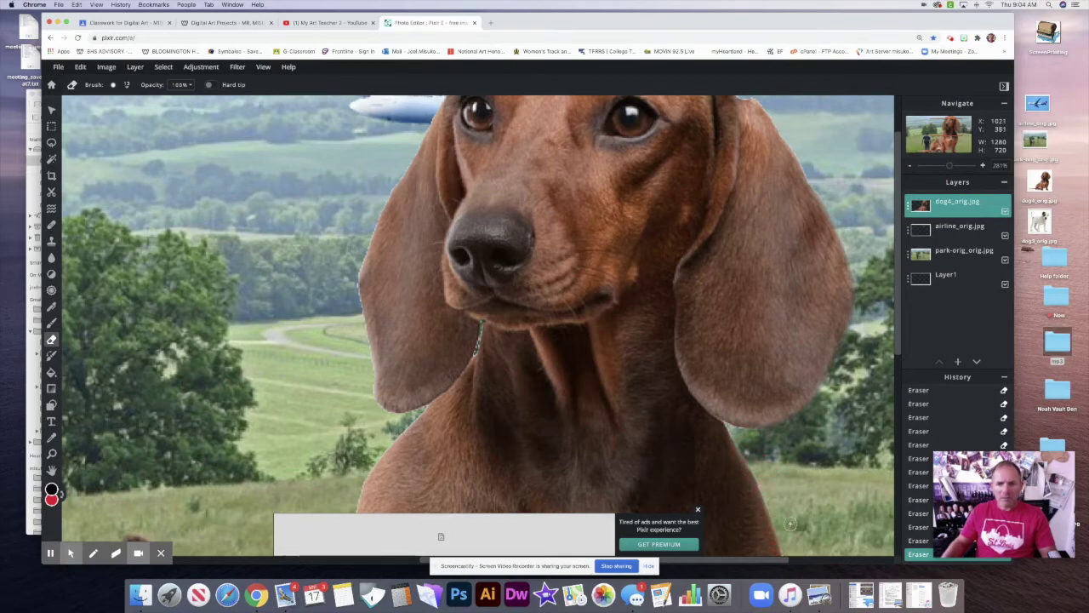
pyautogui.scroll(-1, 790, 524)
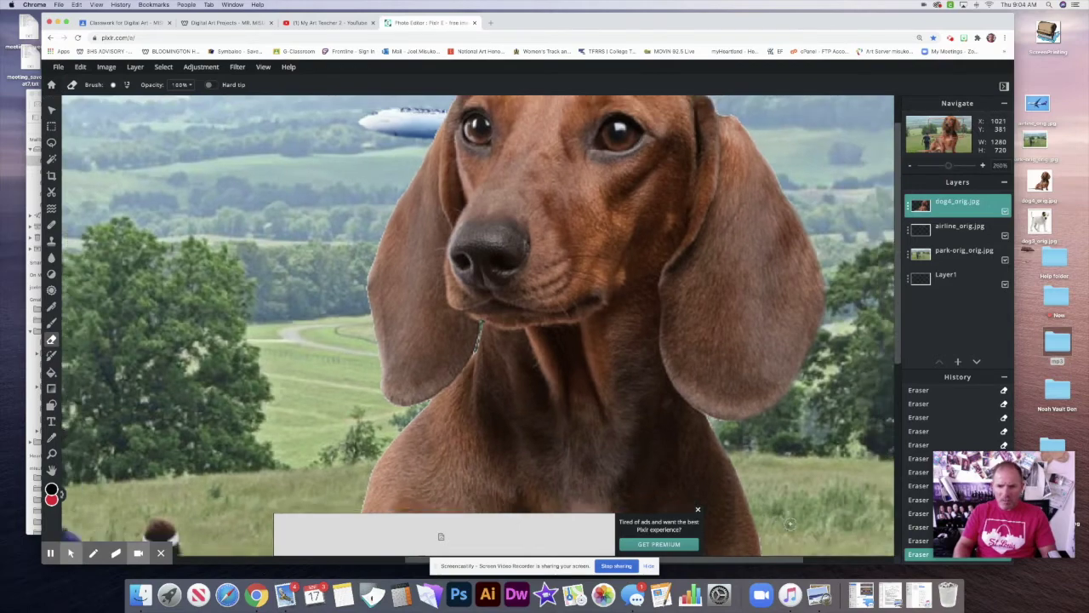
pyautogui.scroll(-4, 789, 523)
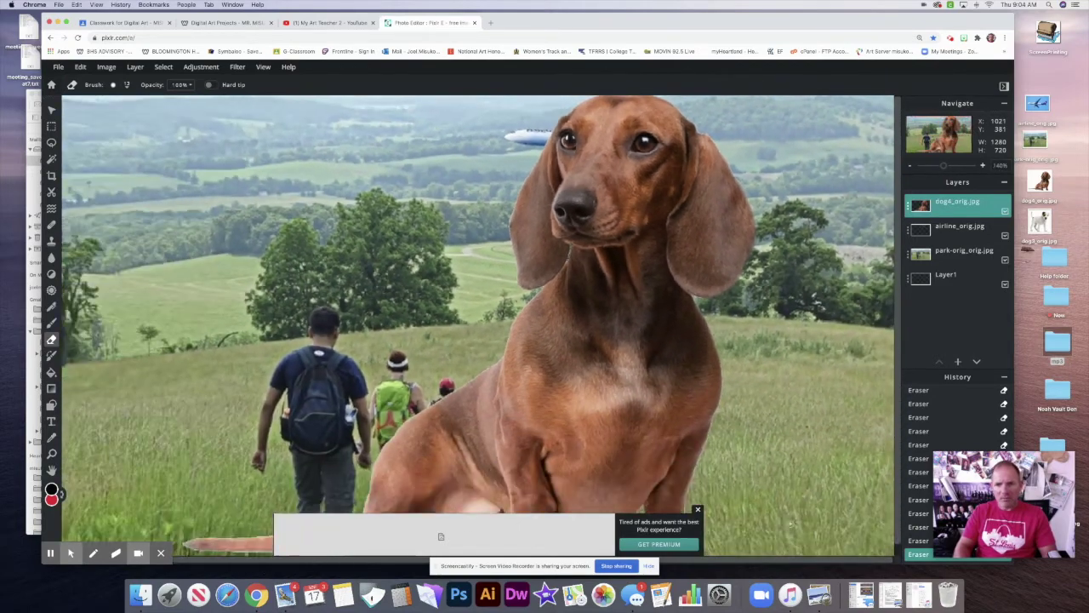
pyautogui.scroll(-4, 789, 523)
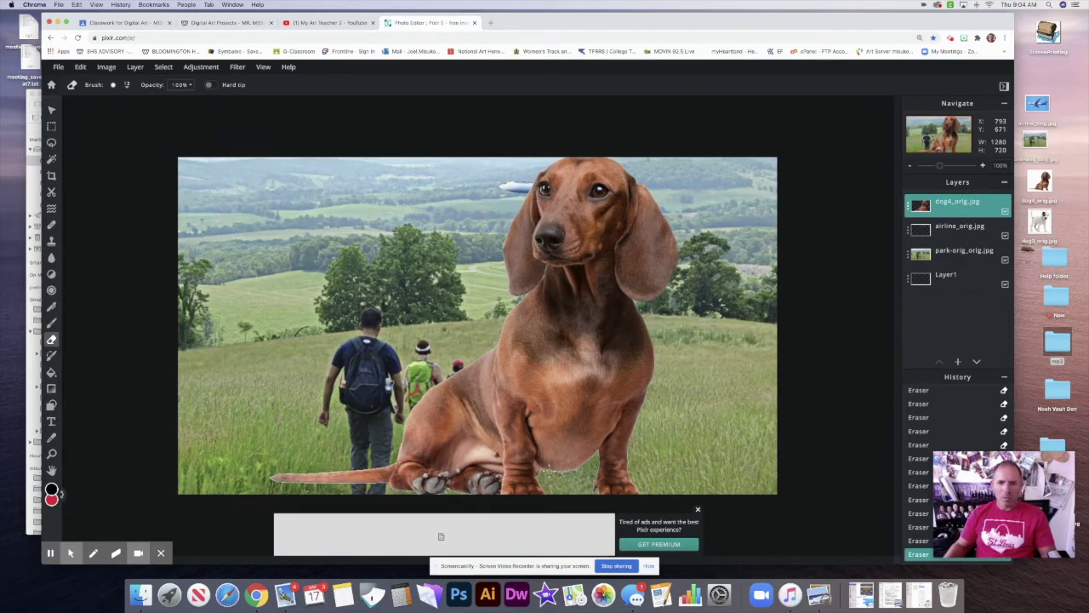
pyautogui.click(77, 69)
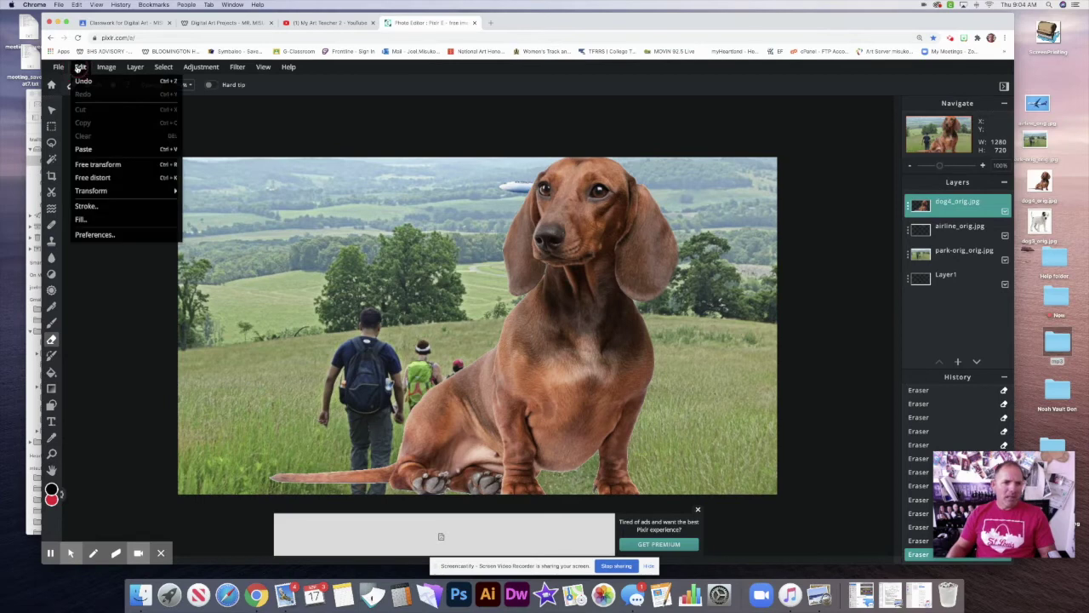
pyautogui.click(116, 166)
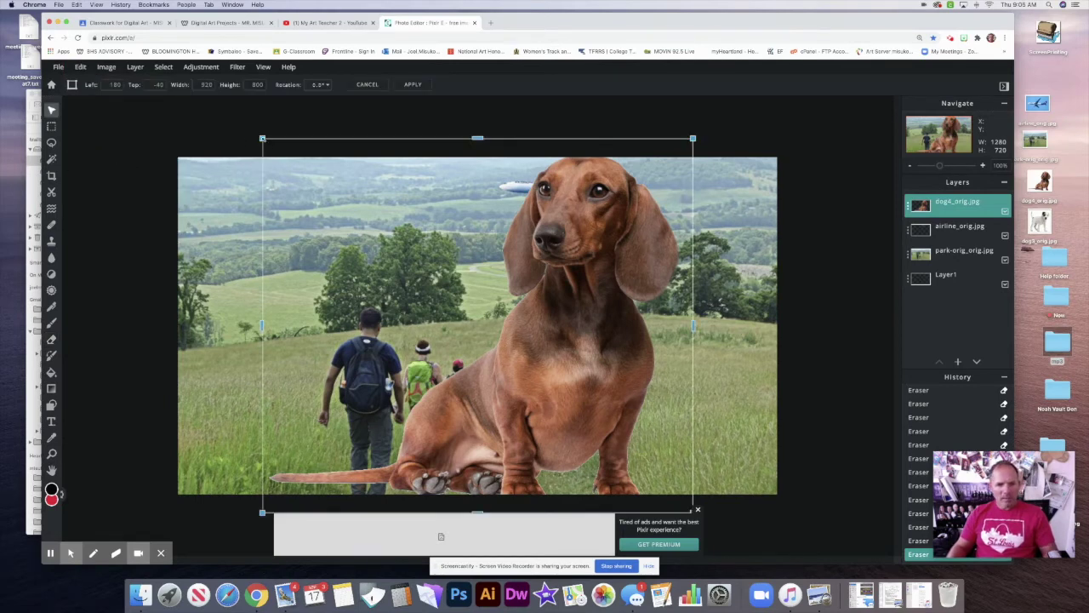
pyautogui.moveTo(263, 139); pyautogui.dragTo(375, 228)
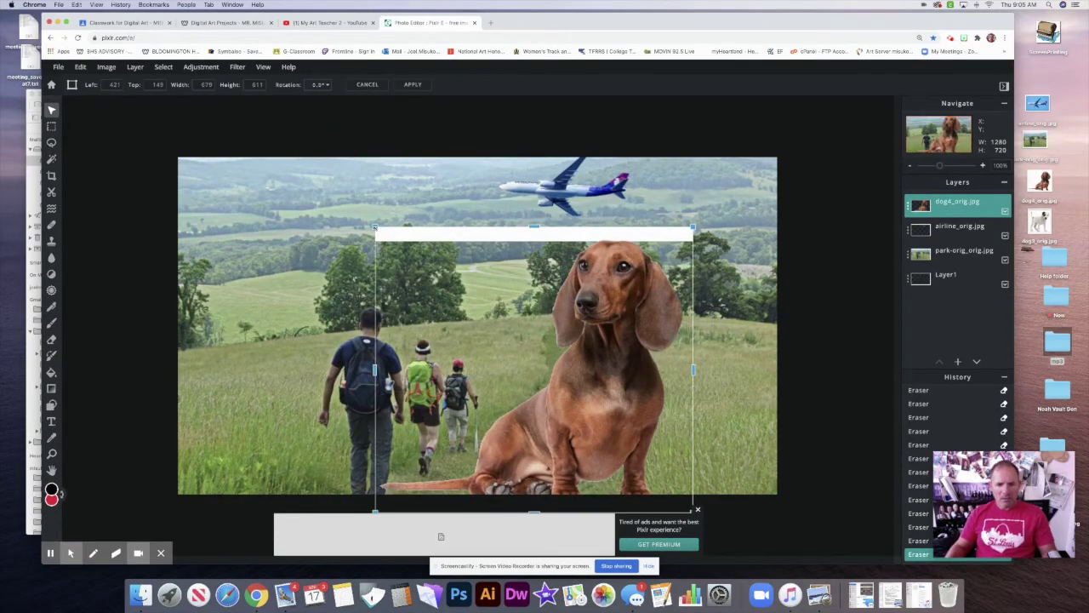
pyautogui.press('Escape')
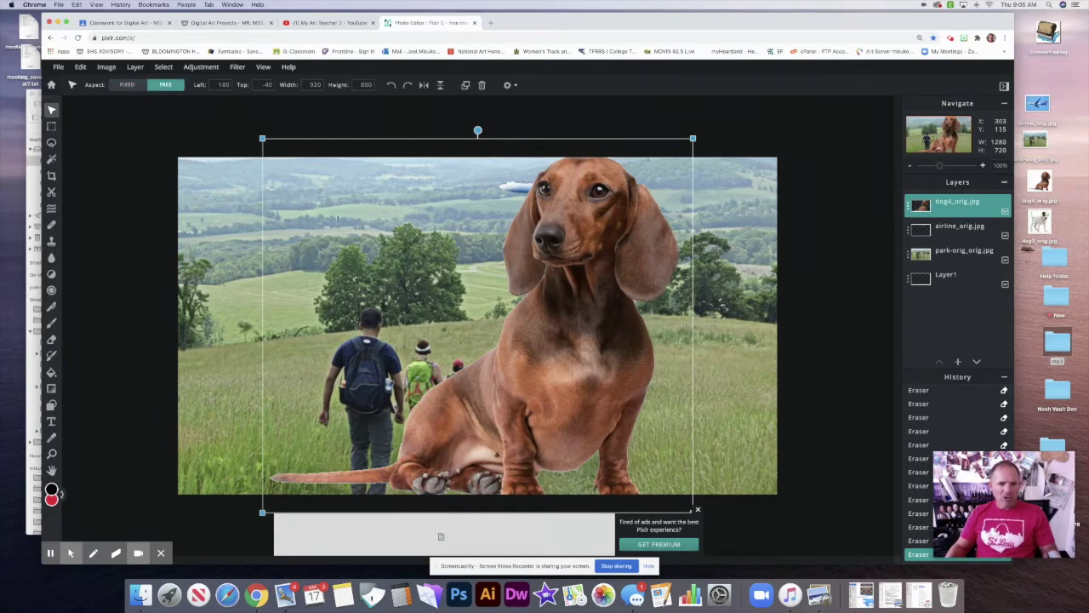
# Resize the dog layer to about 1004 × 777 px and set its aspect to fixed
pyautogui.moveTo(262, 137); pyautogui.dragTo(223, 149)
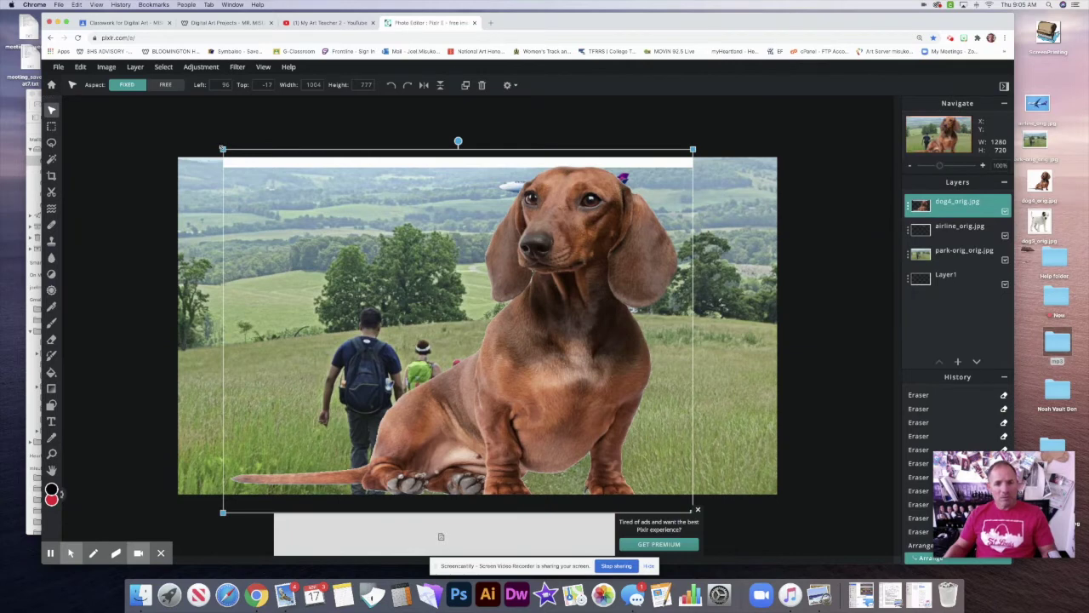
pyautogui.click(165, 85)
pyautogui.click(127, 85)
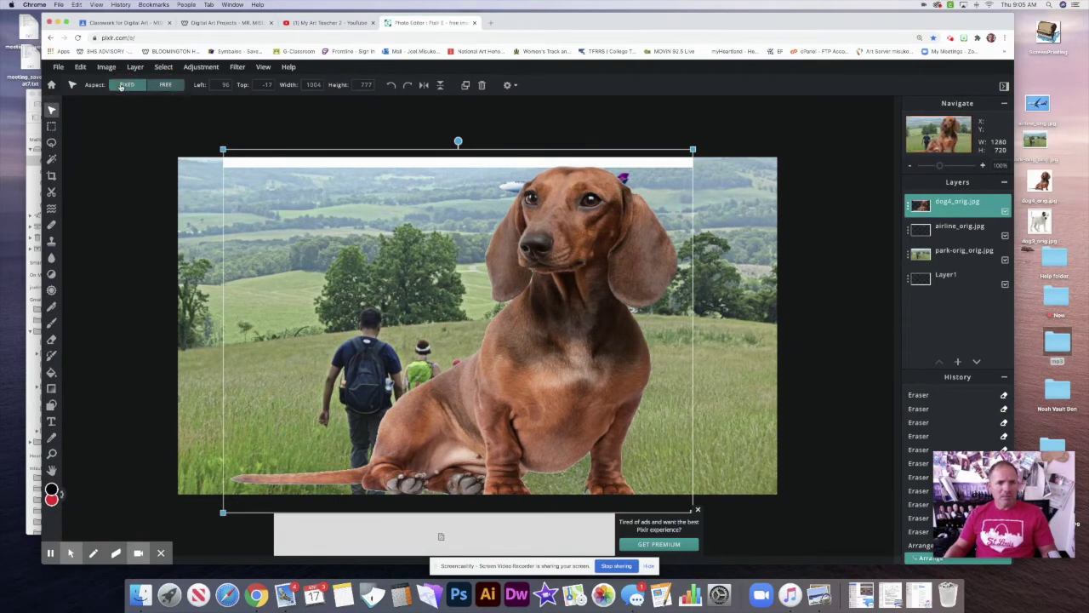
# Try to scale the dog layer down to about 731 × 470 px, revert to the earlier arrangement in the history, and restore fixed aspect
pyautogui.moveTo(223, 151); pyautogui.dragTo(351, 294)
pyautogui.click(166, 85)
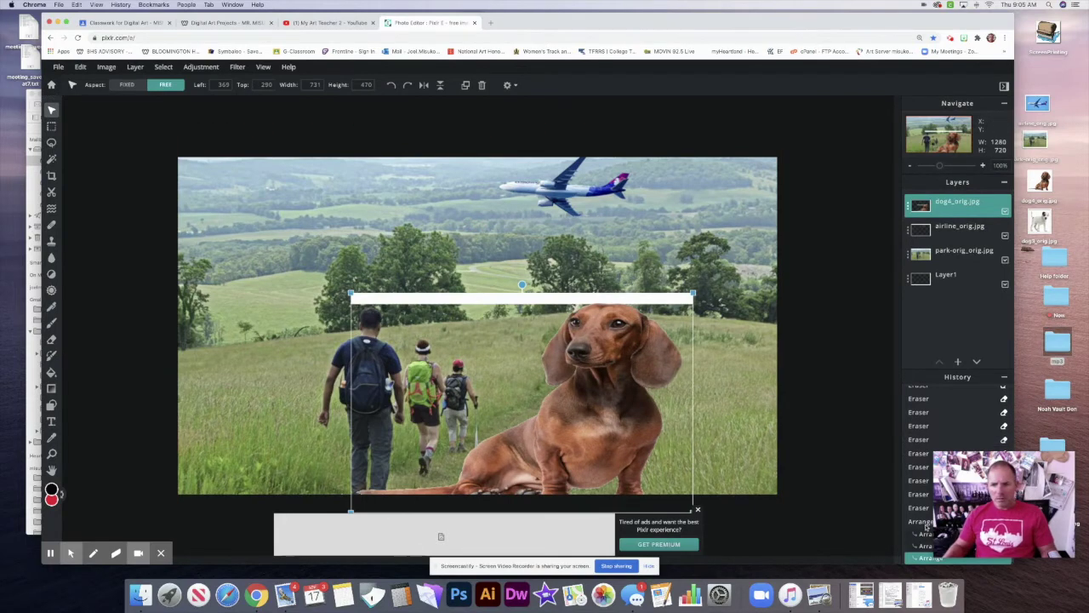
pyautogui.scroll(-1, 926, 534)
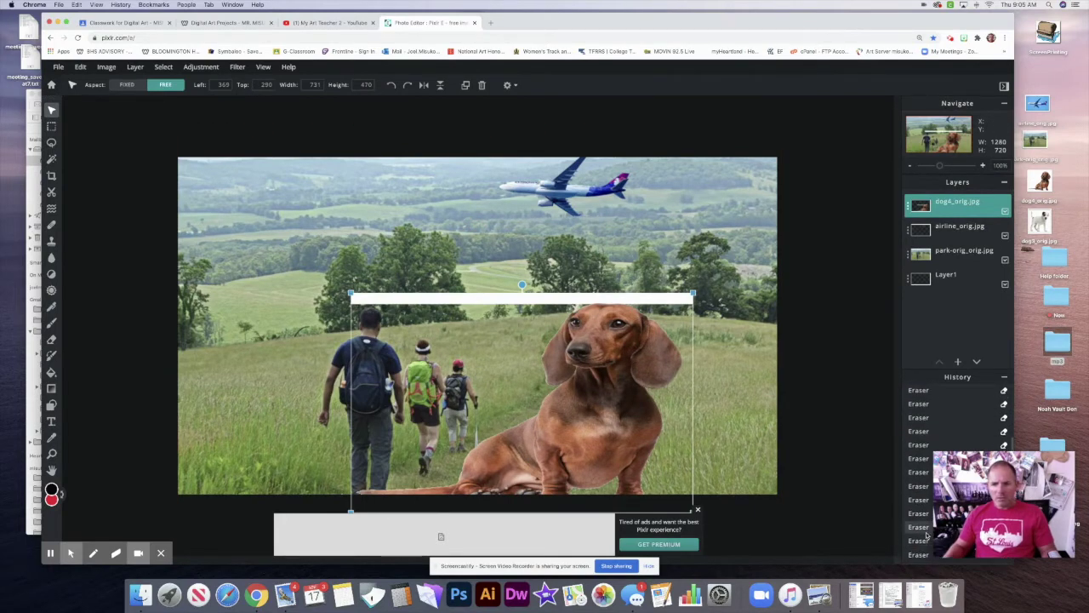
pyautogui.click(924, 530)
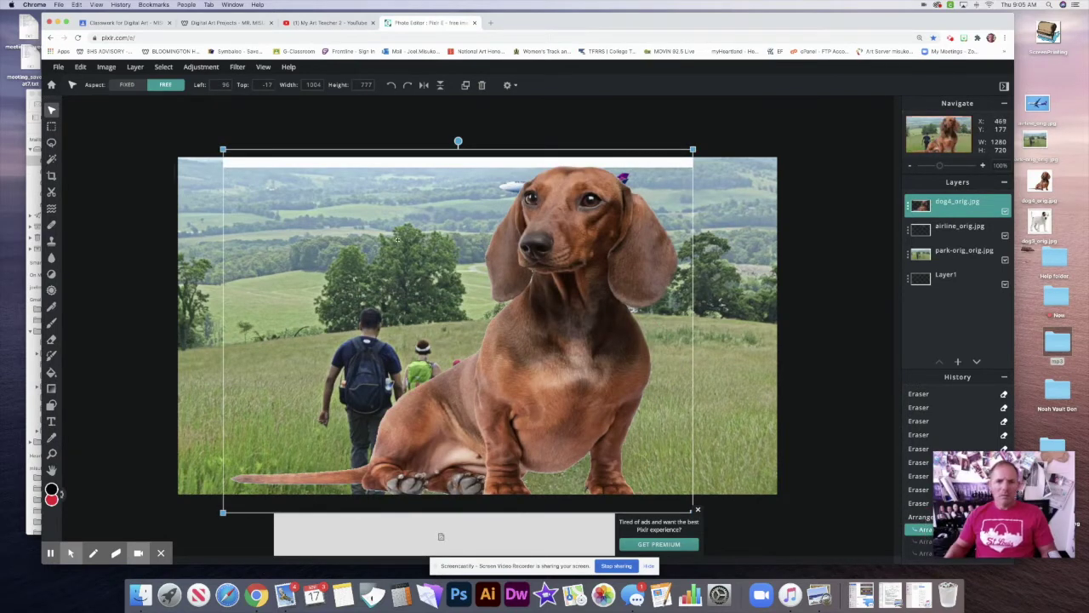
pyautogui.click(127, 86)
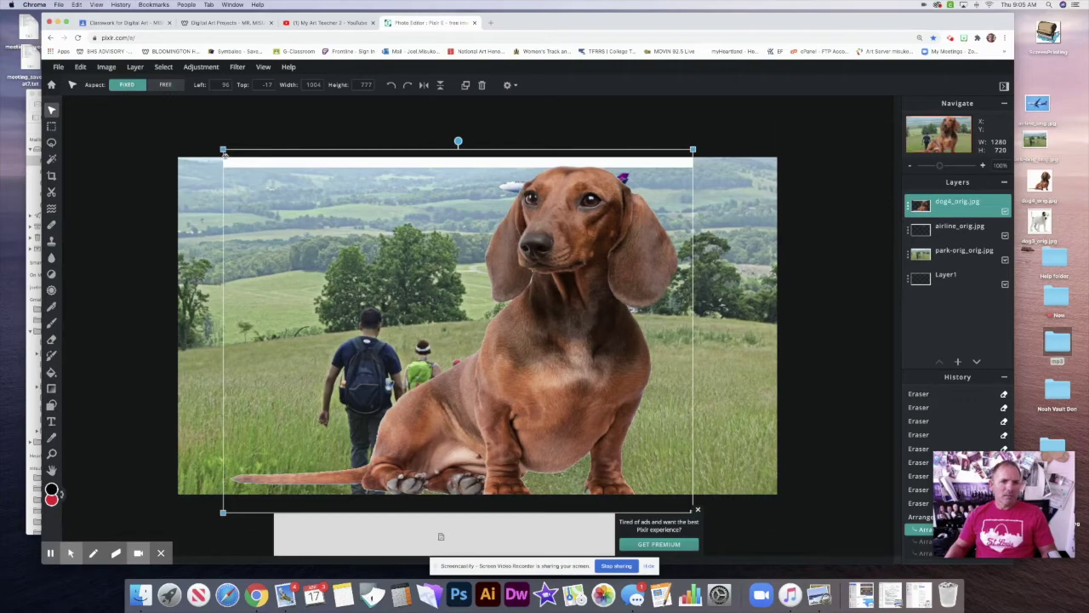
# Scale the dog layer down to about 249 × 217 px and place it at the foot of the path beside the hikers
pyautogui.moveTo(223, 150); pyautogui.dragTo(521, 418)
pyautogui.moveTo(616, 479); pyautogui.dragTo(574, 468)
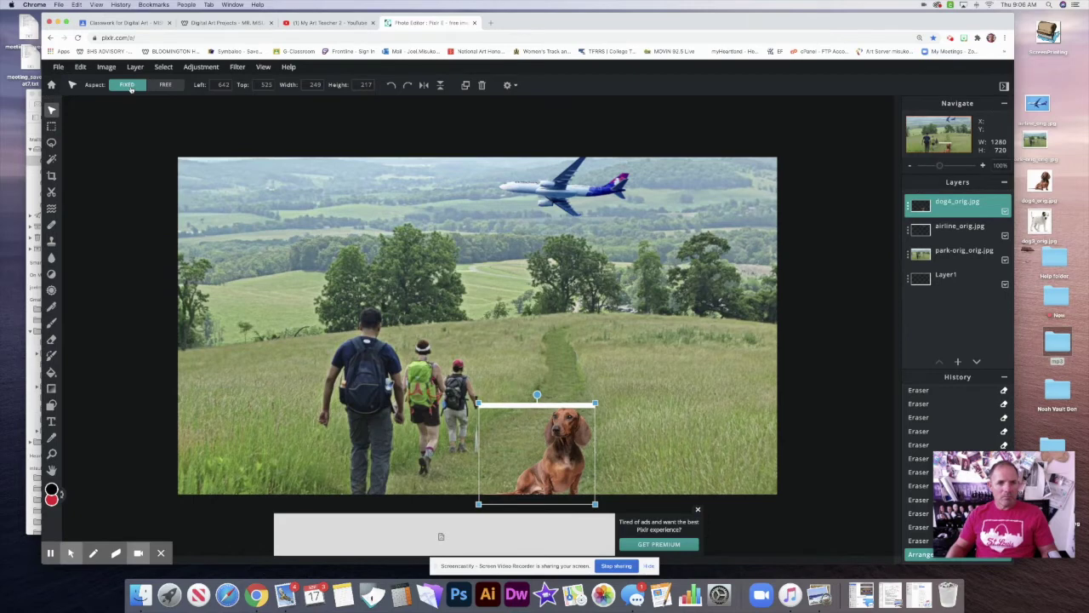
pyautogui.click(502, 366)
pyautogui.click(554, 426)
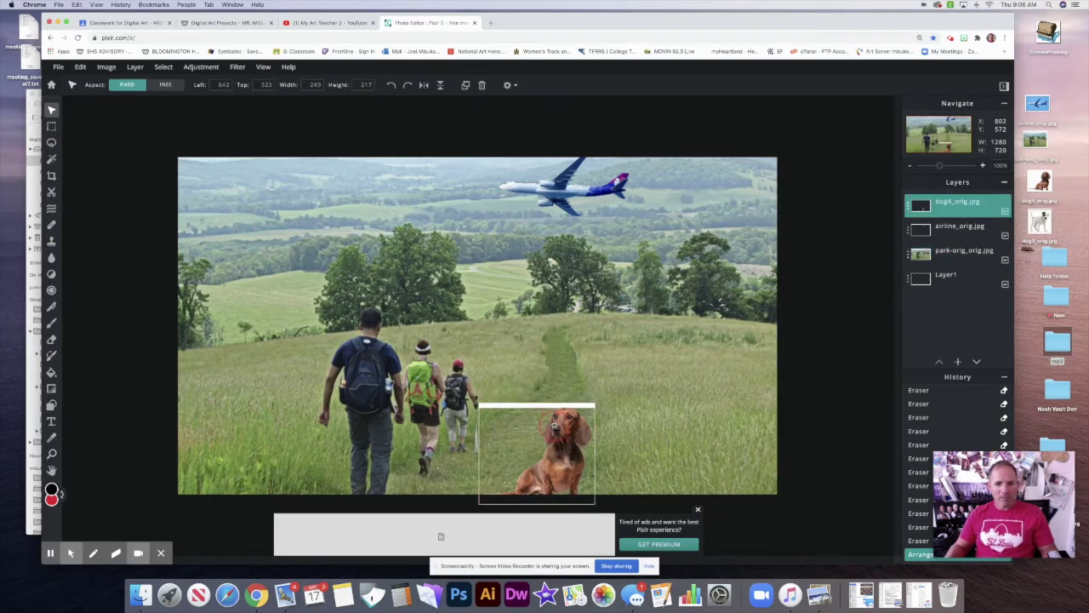
pyautogui.click(557, 421)
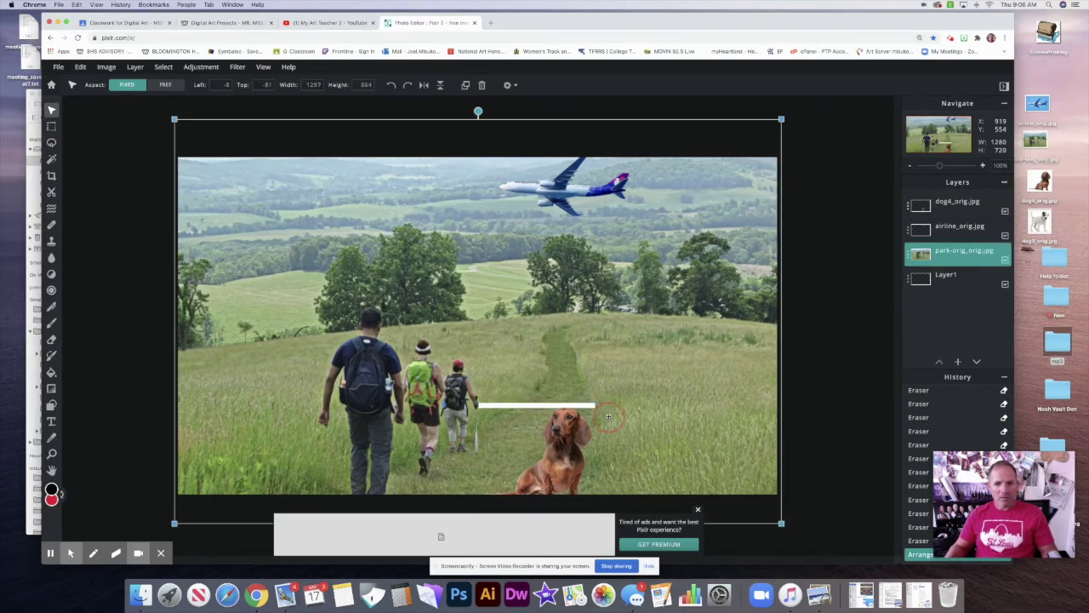
pyautogui.click(560, 416)
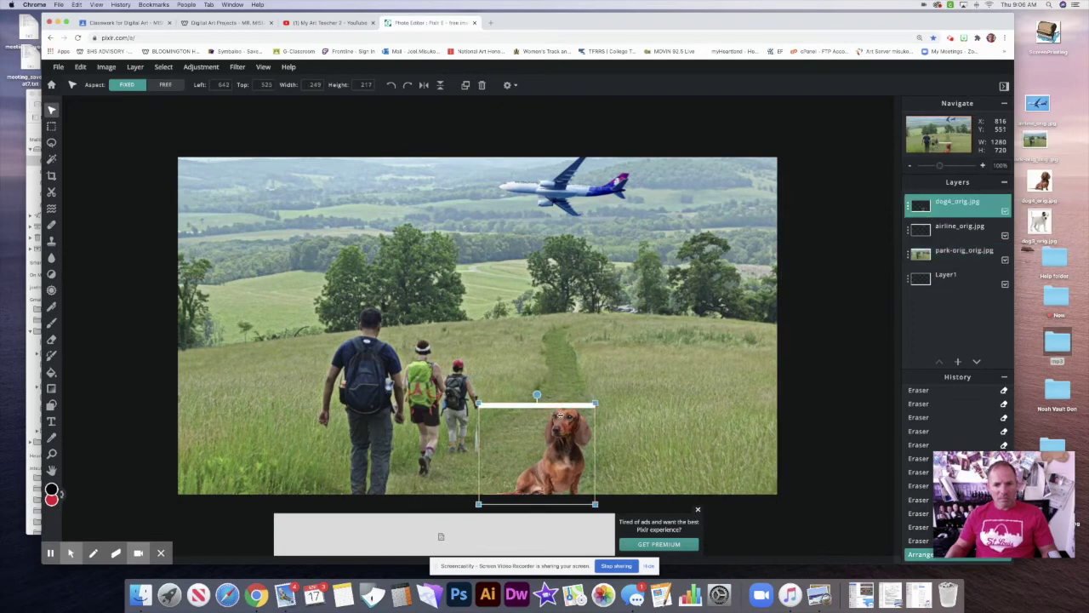
pyautogui.click(631, 434)
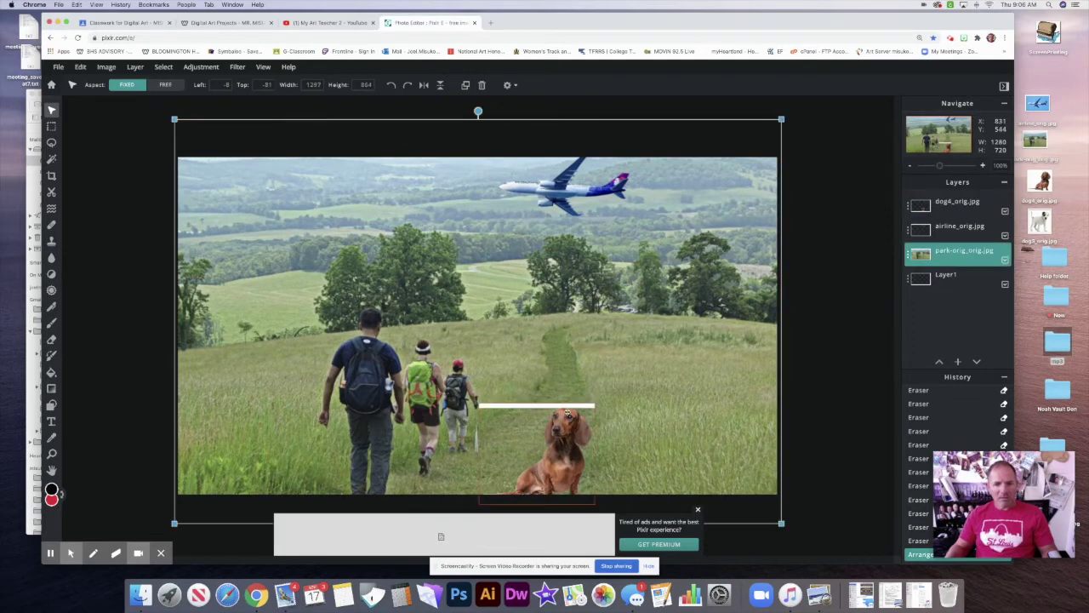
pyautogui.click(51, 159)
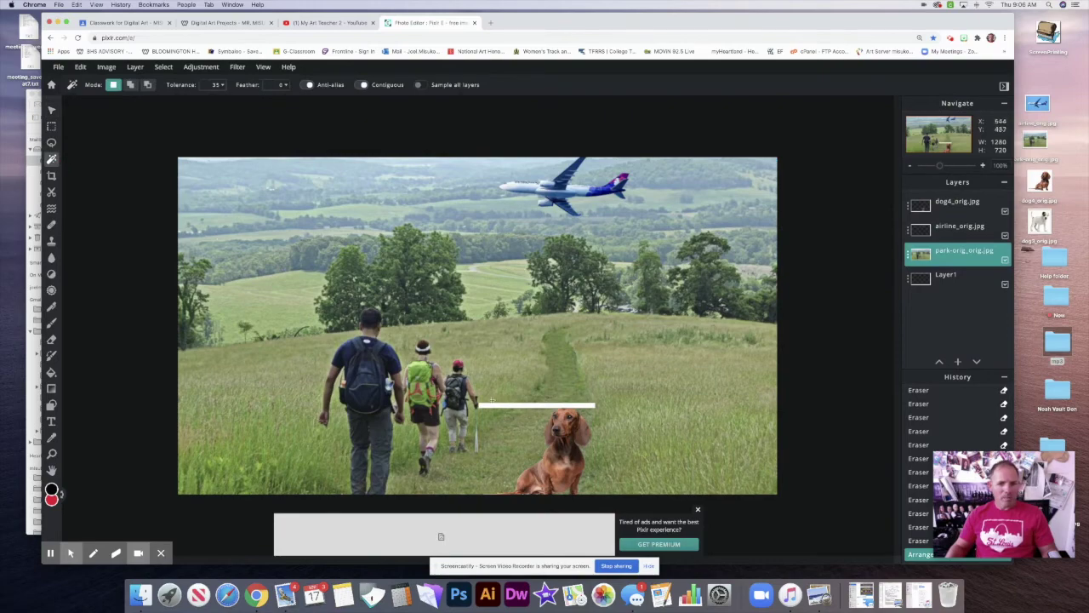
pyautogui.click(518, 406)
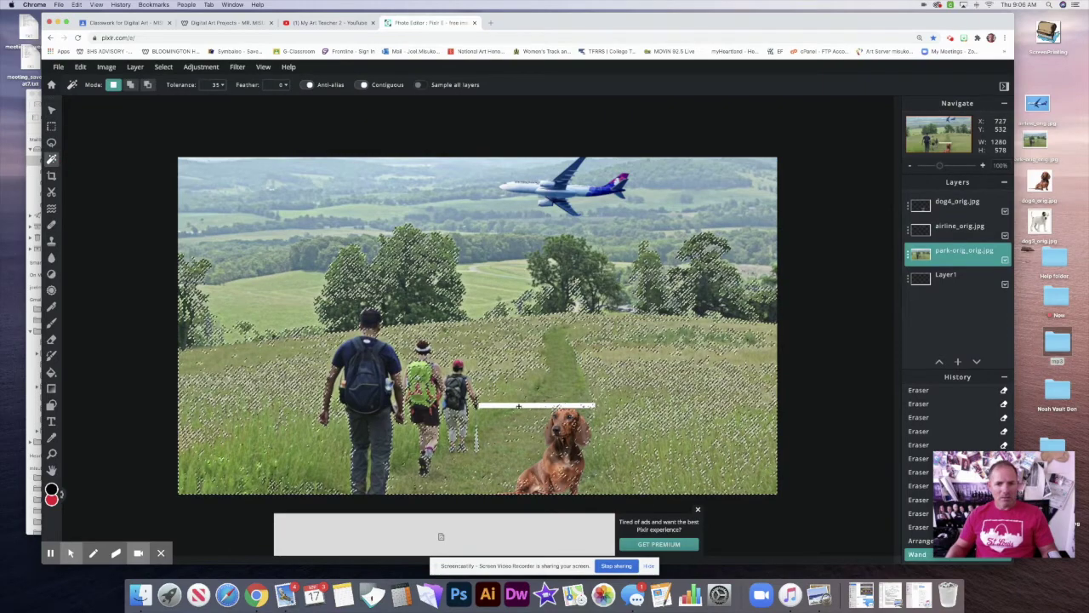
pyautogui.press('super+d')
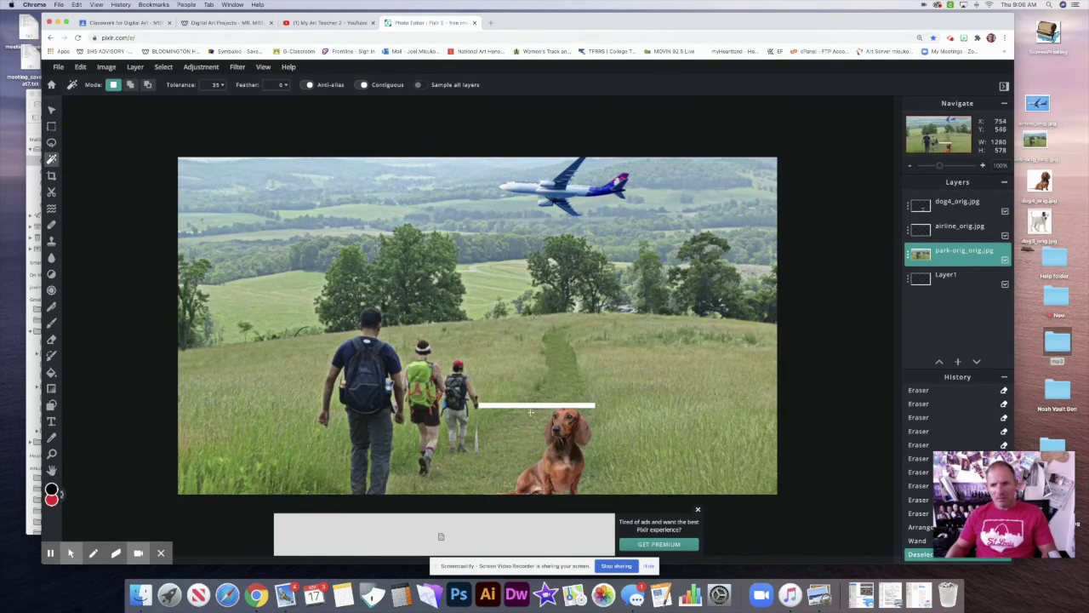
# Wand-select and delete the white strip above the dog on the dog4_orig.jpg layer, and nudge the dog slightly toward the hikers
pyautogui.click(958, 203)
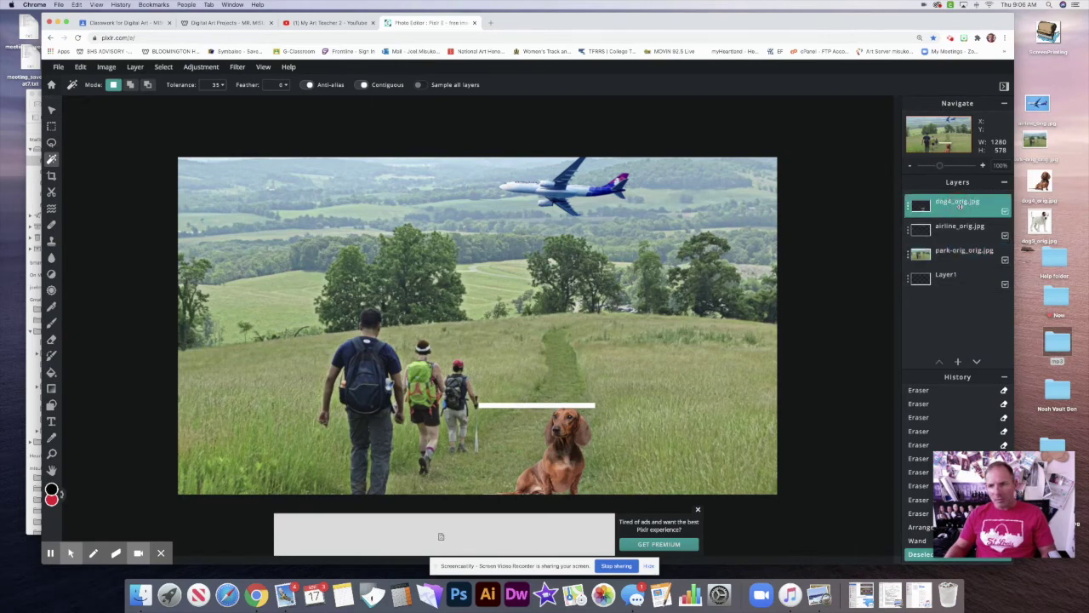
pyautogui.click(534, 406)
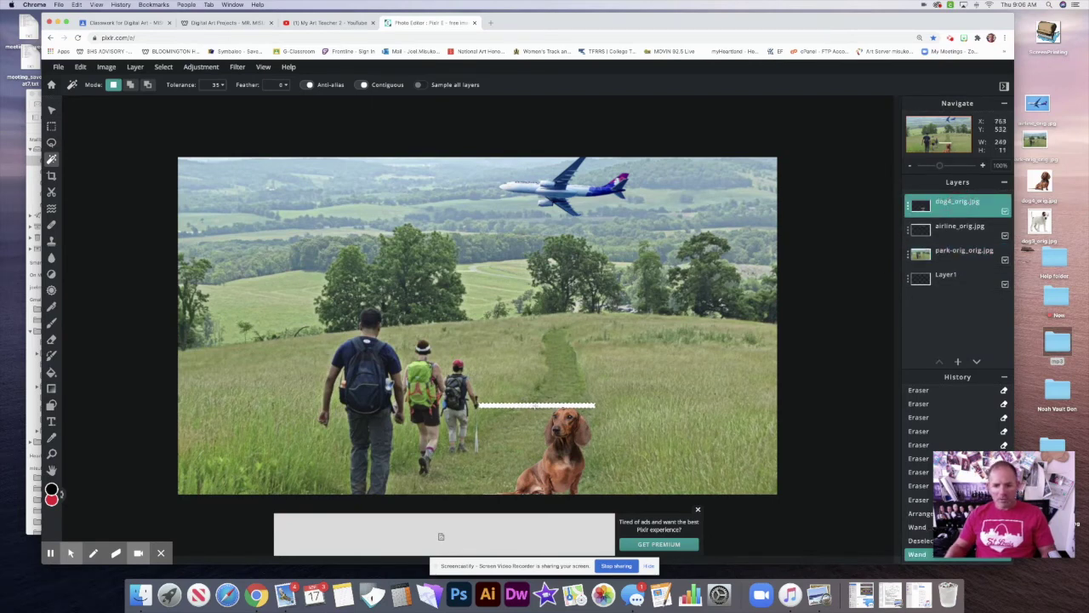
pyautogui.press('Delete')
pyautogui.press('super+d')
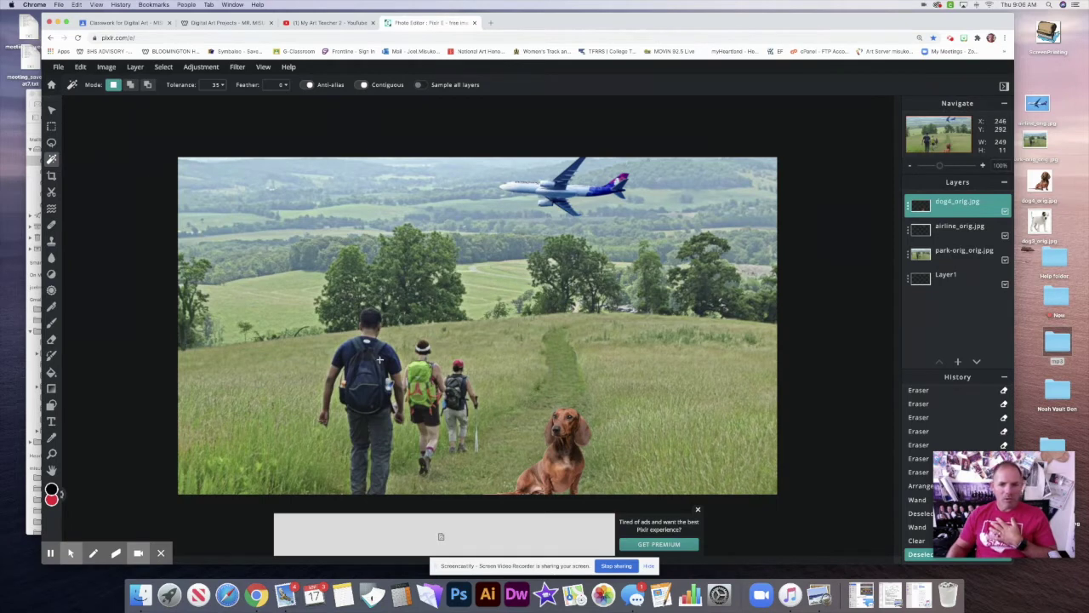
pyautogui.click(51, 110)
pyautogui.moveTo(572, 461); pyautogui.dragTo(567, 464)
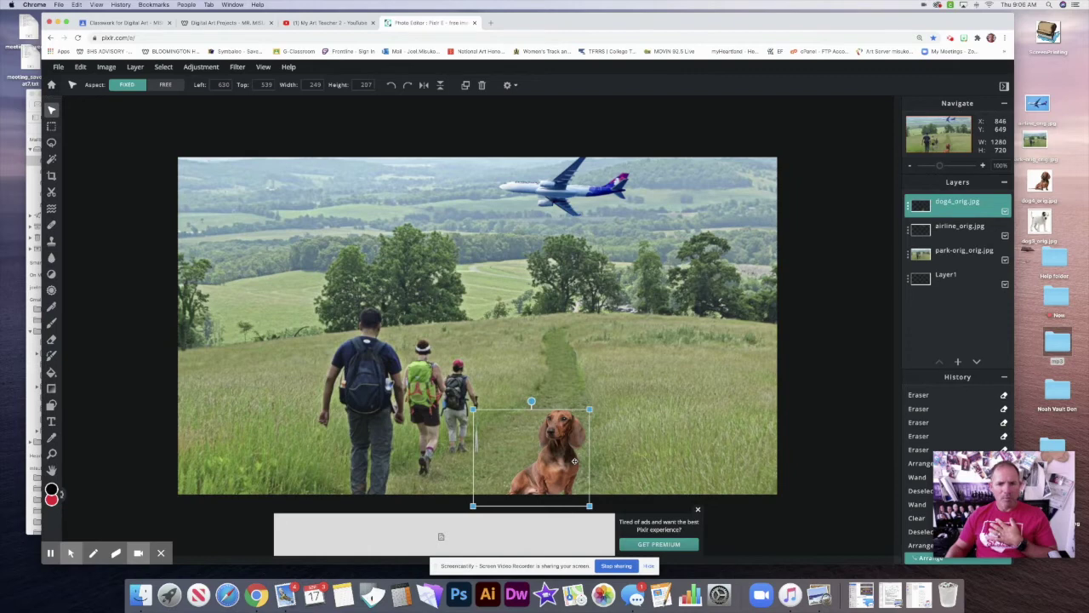
# Darken the dog layer slightly by lowering its brightness with the Brightness & contrast adjustment
pyautogui.click(202, 68)
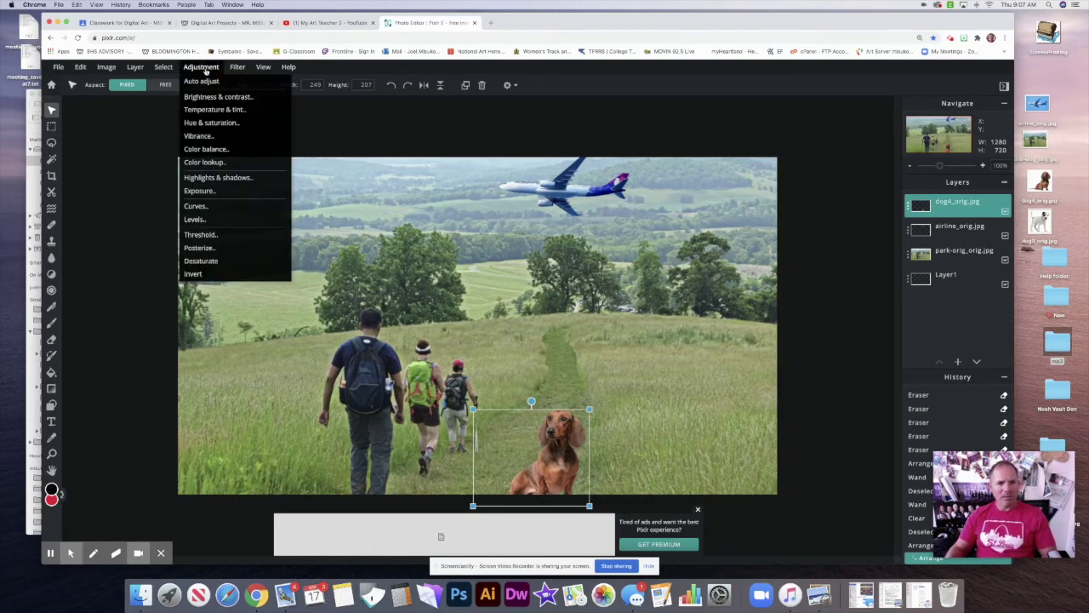
pyautogui.click(216, 97)
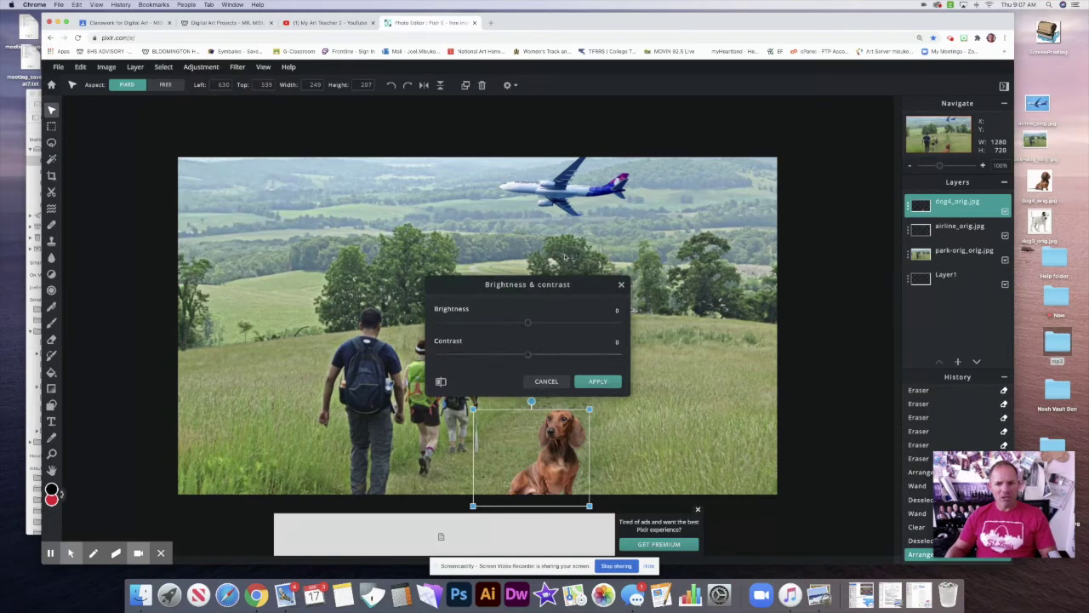
pyautogui.moveTo(559, 281); pyautogui.dragTo(627, 247)
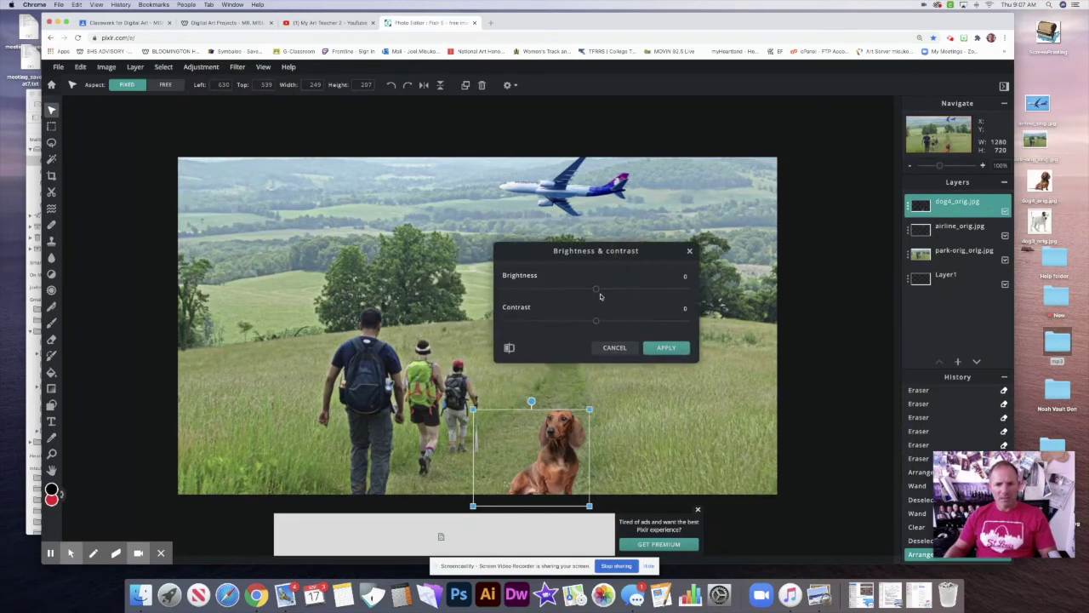
pyautogui.moveTo(596, 290); pyautogui.dragTo(578, 289)
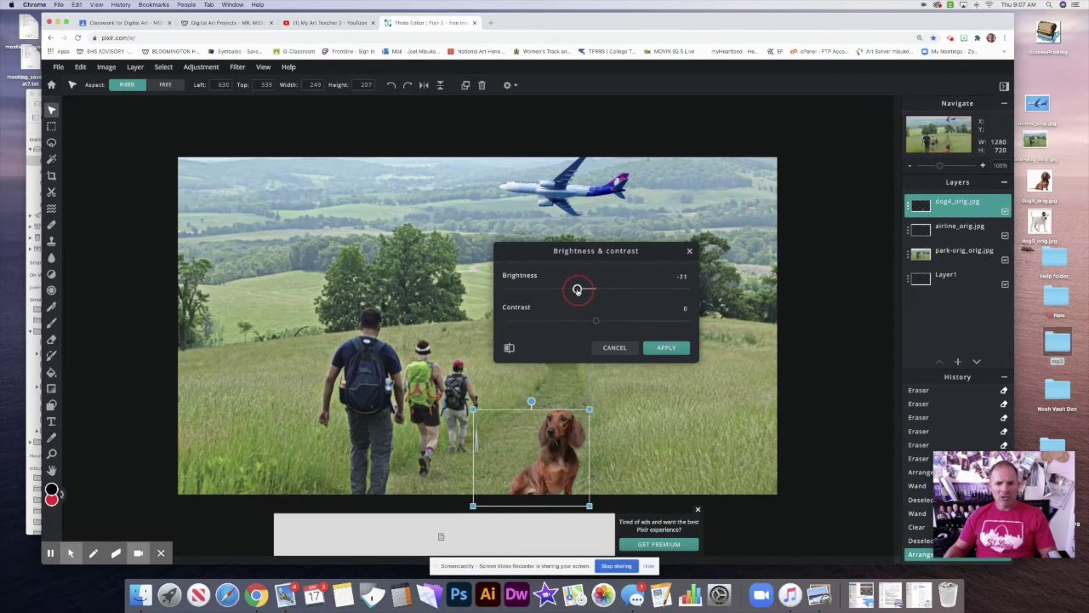
pyautogui.moveTo(576, 289); pyautogui.dragTo(596, 330)
pyautogui.moveTo(576, 289)
pyautogui.mouseDown()
pyautogui.moveTo(529, 292)
pyautogui.moveTo(689, 289)
pyautogui.moveTo(704, 299)
pyautogui.moveTo(587, 295)
pyautogui.mouseUp()
pyautogui.click(666, 347)
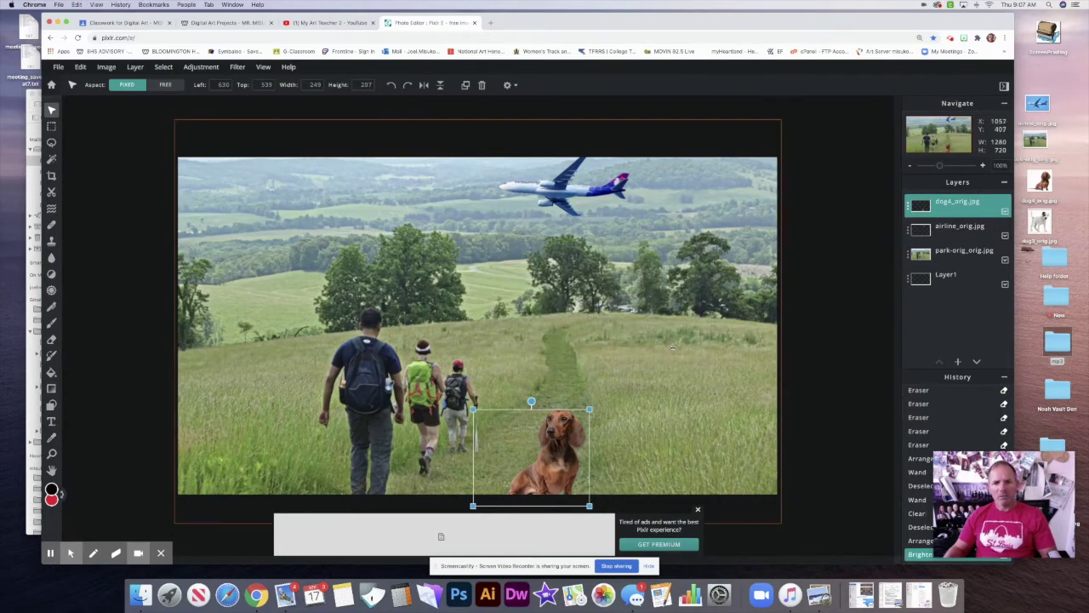
pyautogui.click(598, 325)
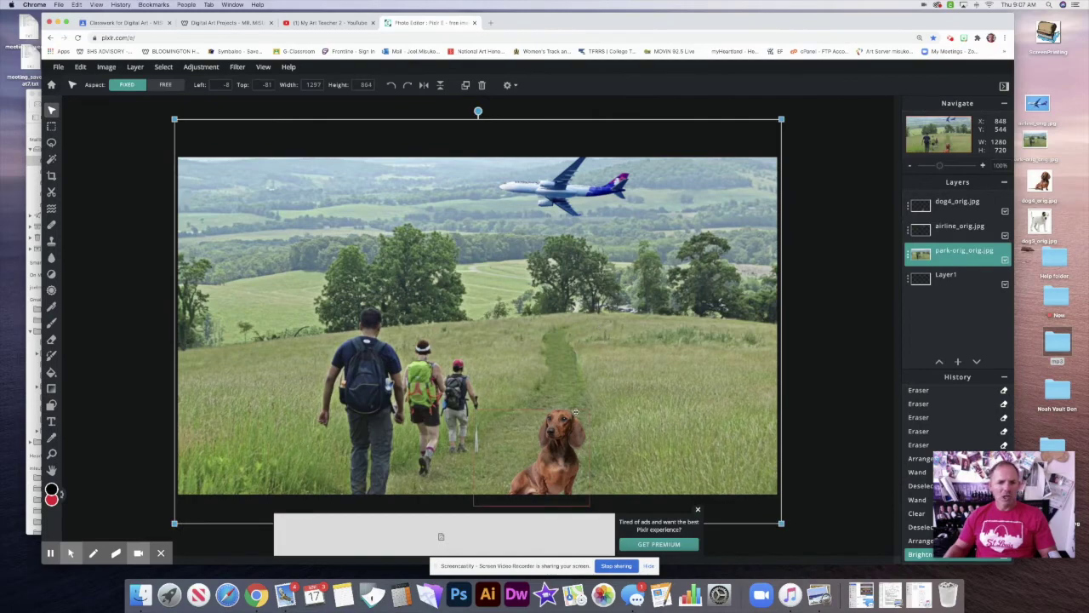
pyautogui.click(201, 67)
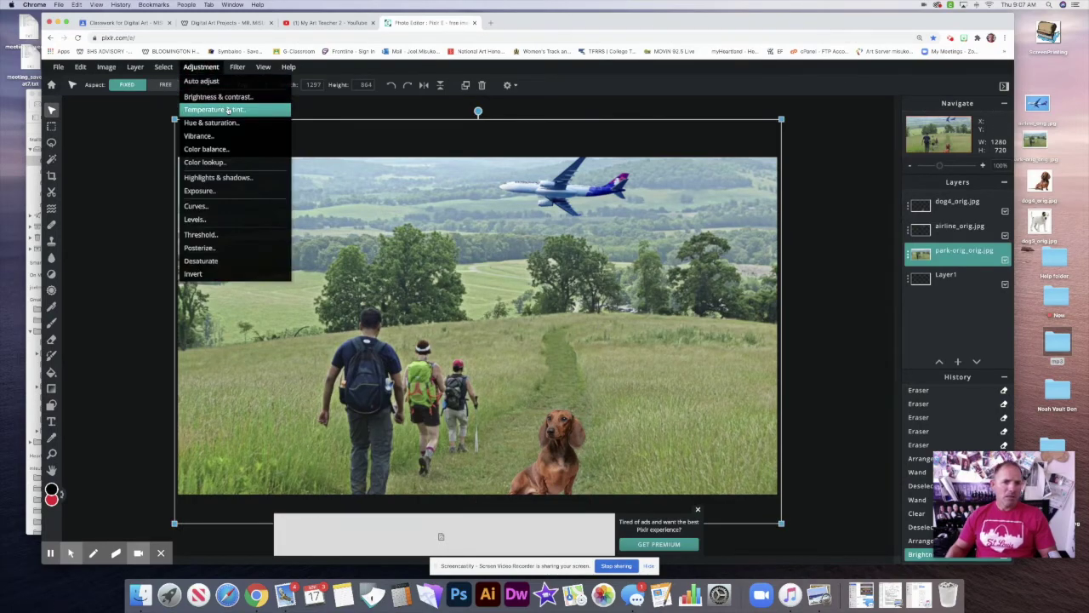
pyautogui.click(224, 150)
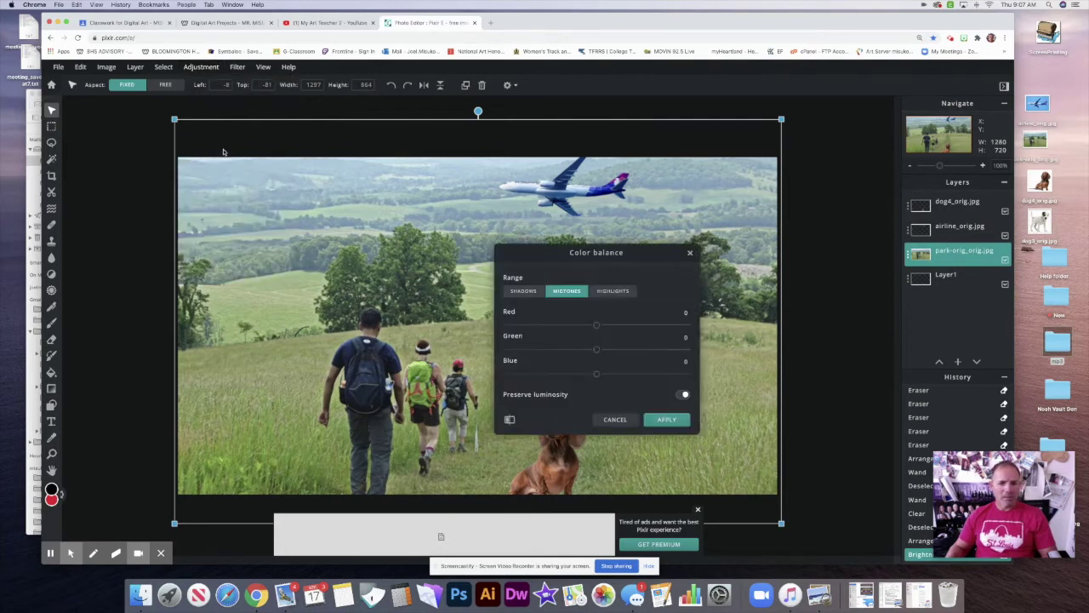
pyautogui.moveTo(601, 257); pyautogui.dragTo(643, 173)
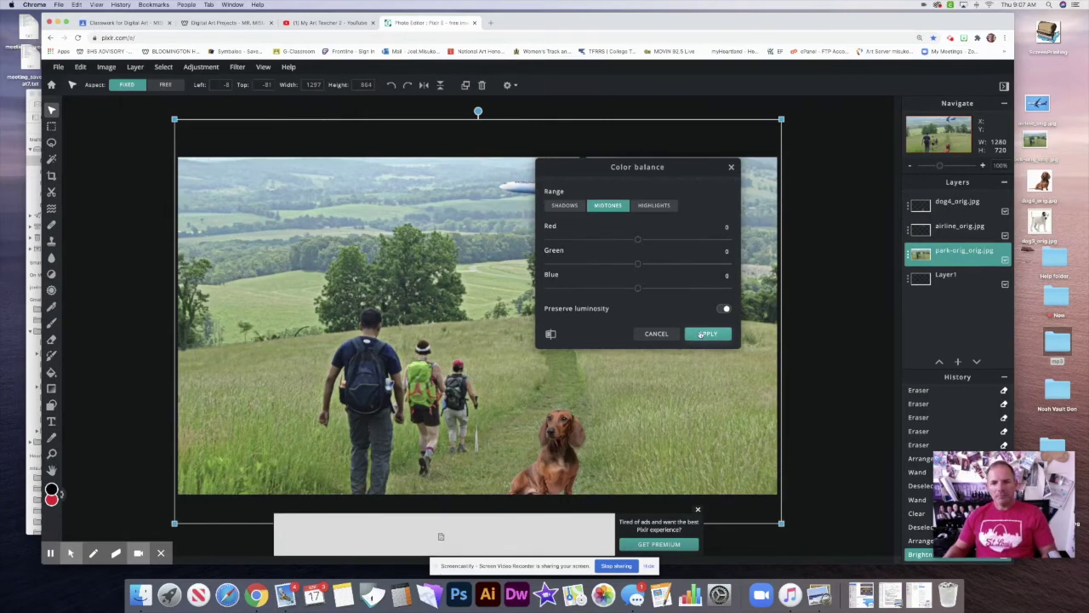
pyautogui.click(664, 334)
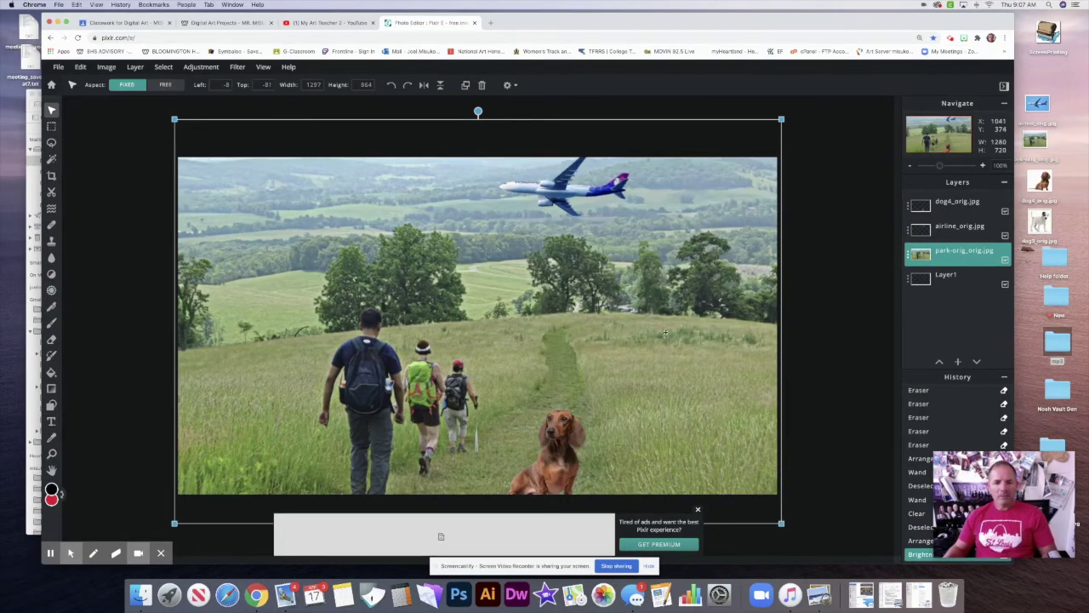
pyautogui.scroll(-5, 642, 374)
pyautogui.scroll(2, 643, 374)
pyautogui.scroll(-2, 642, 375)
pyautogui.scroll(2, 642, 375)
pyautogui.scroll(-3, 642, 375)
pyautogui.scroll(5, 641, 375)
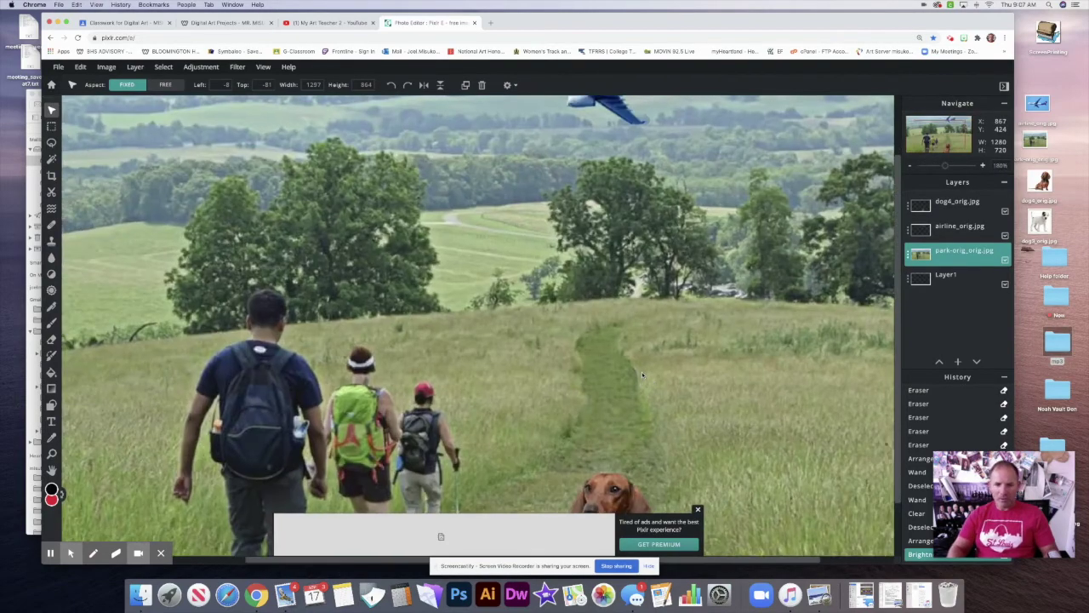
pyautogui.scroll(-3, 642, 372)
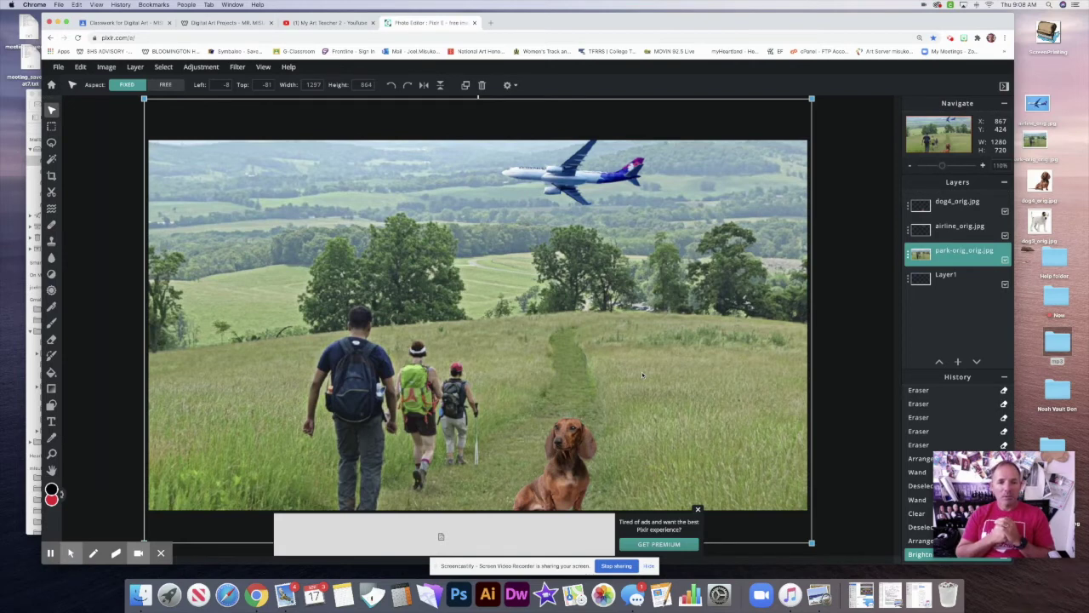
# Rotate the airplane nose-down and move it lower in the scene, just above the treetops behind the path
pyautogui.click(593, 193)
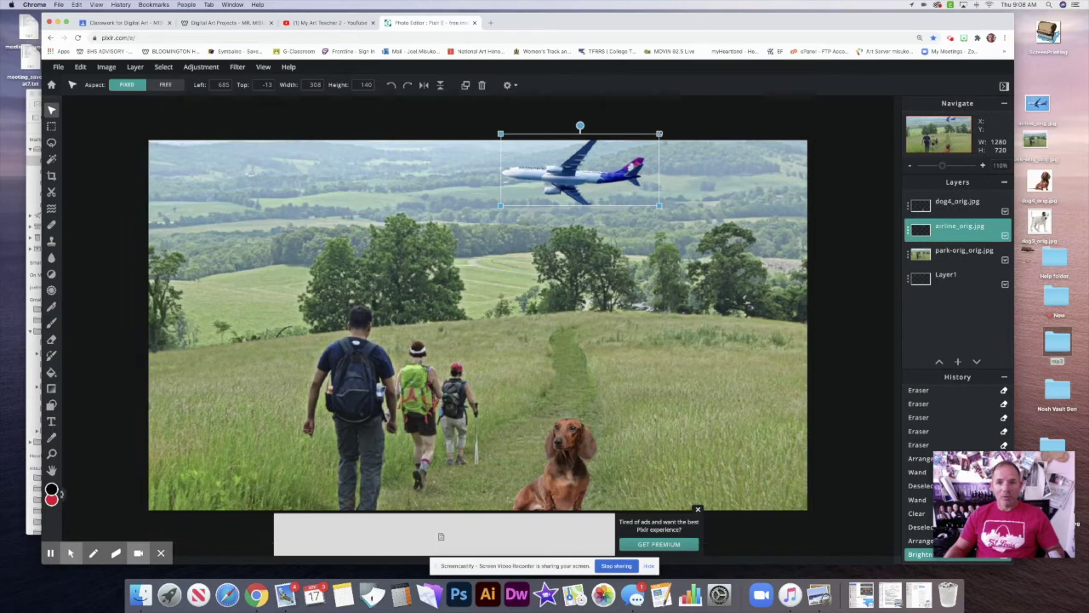
pyautogui.moveTo(630, 134); pyautogui.dragTo(631, 137)
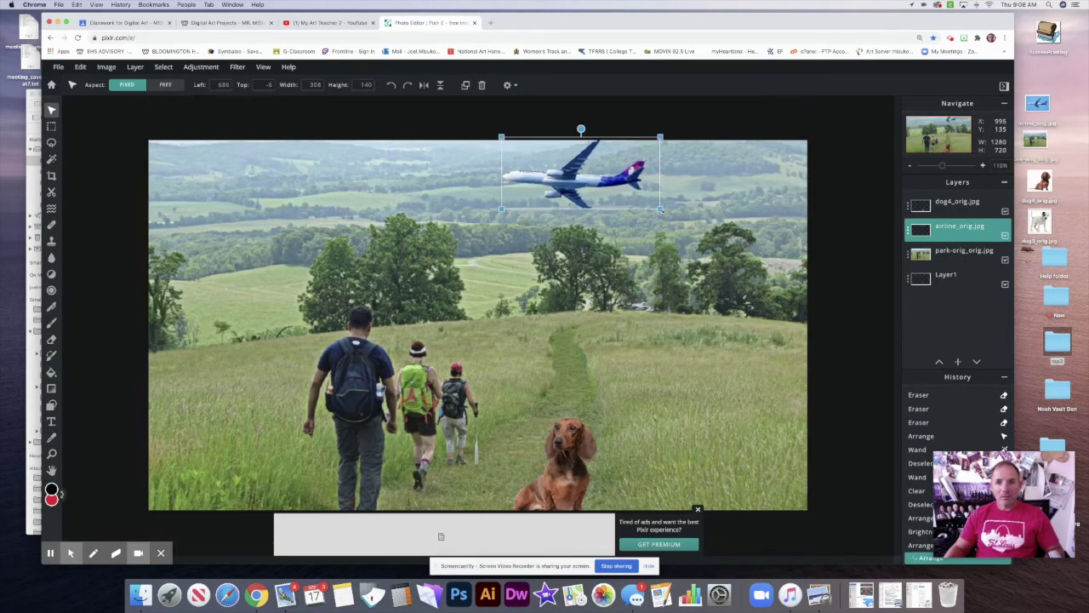
pyautogui.moveTo(581, 130); pyautogui.dragTo(556, 133)
pyautogui.click(685, 213)
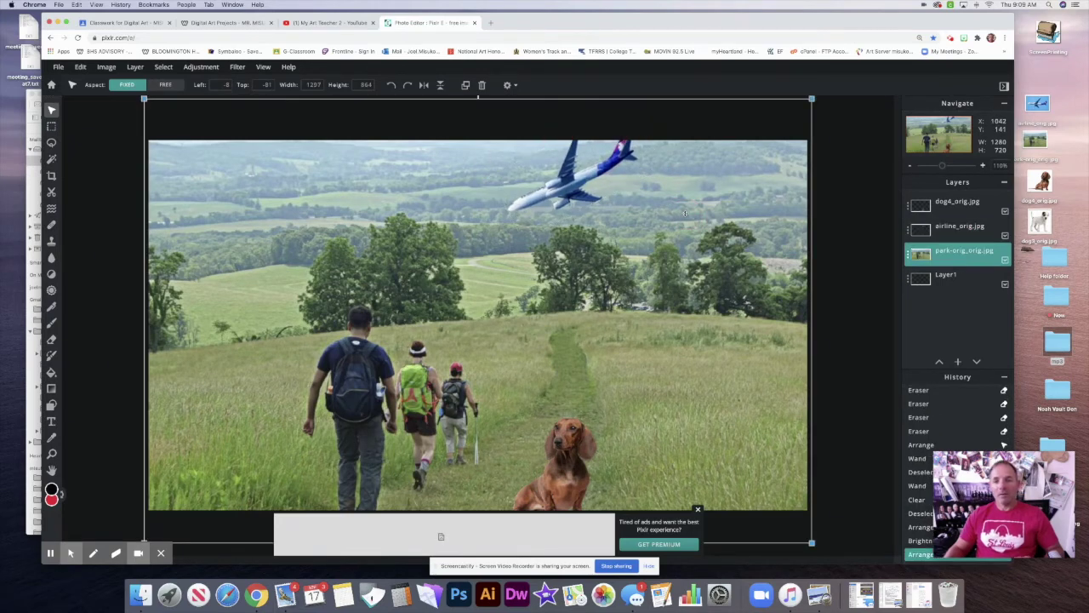
pyautogui.click(820, 277)
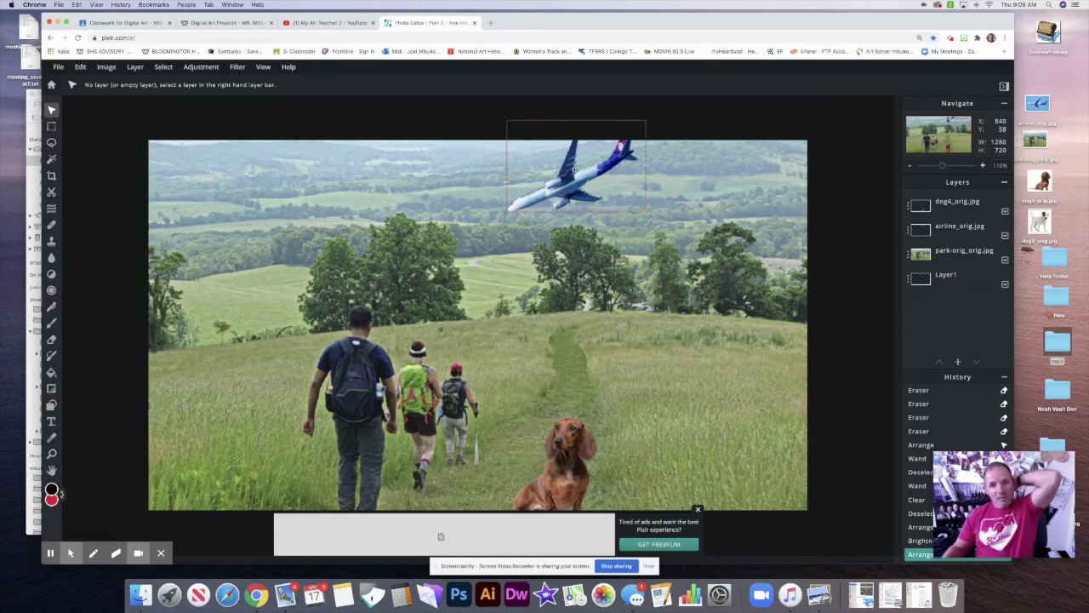
pyautogui.moveTo(579, 175); pyautogui.dragTo(506, 295)
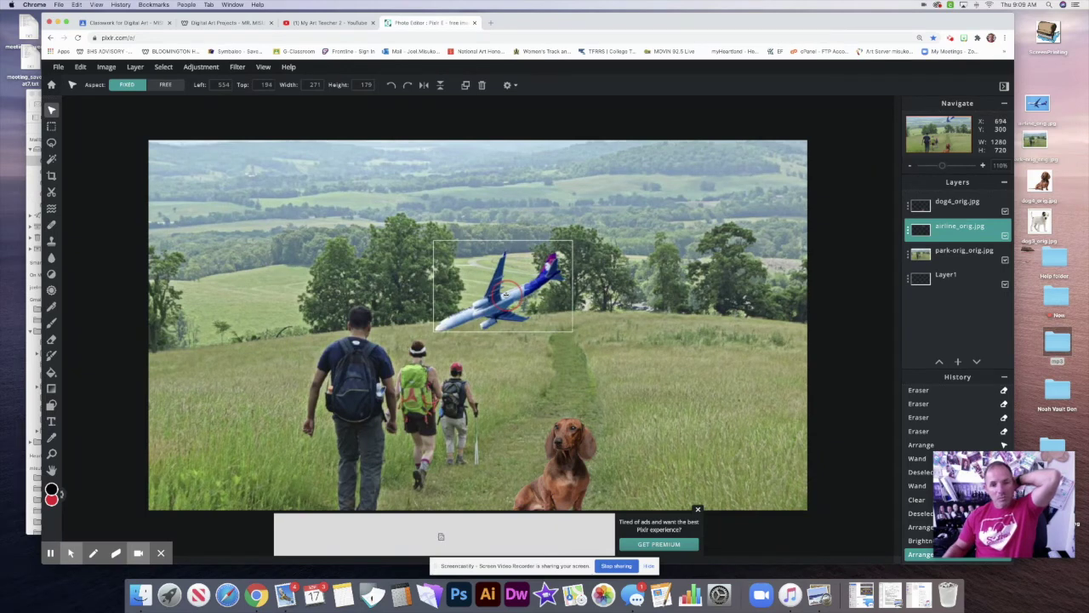
pyautogui.moveTo(506, 294); pyautogui.dragTo(551, 207)
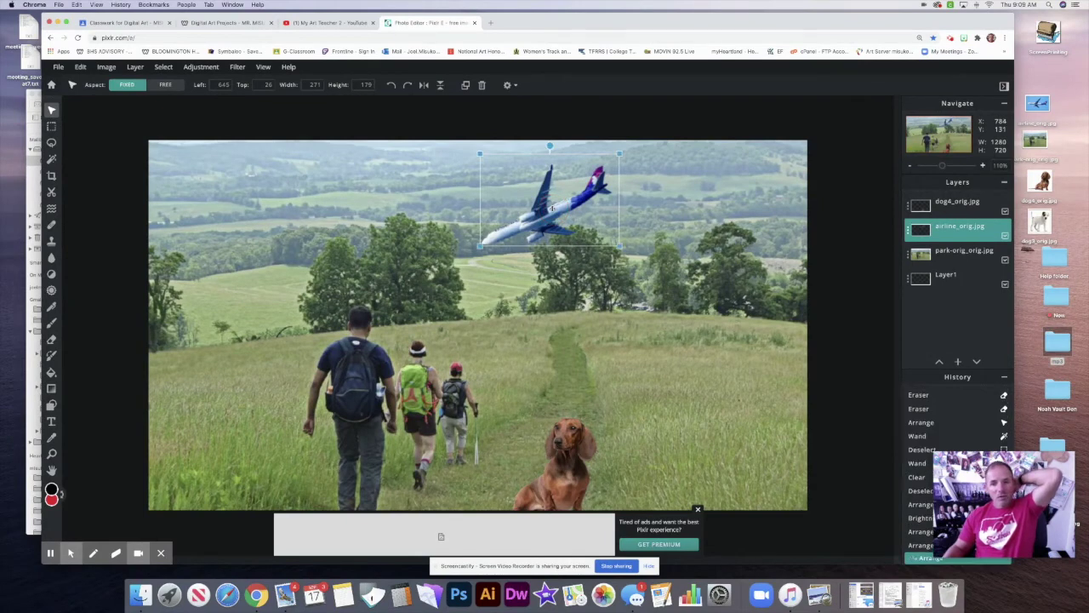
# Duplicate the park-orig_orig.jpg background layer
pyautogui.click(940, 251)
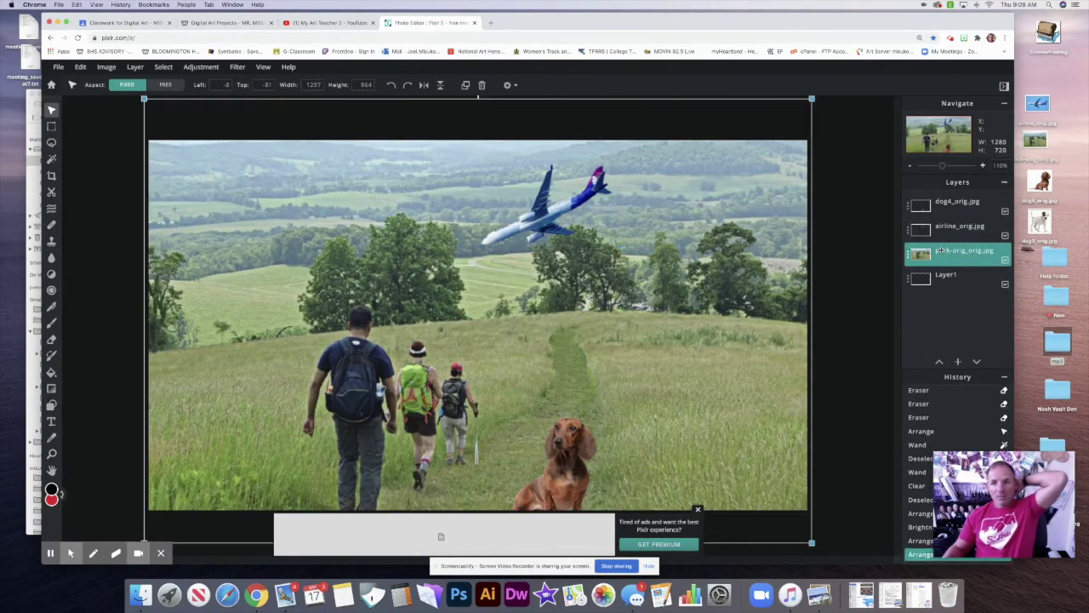
pyautogui.click(908, 255)
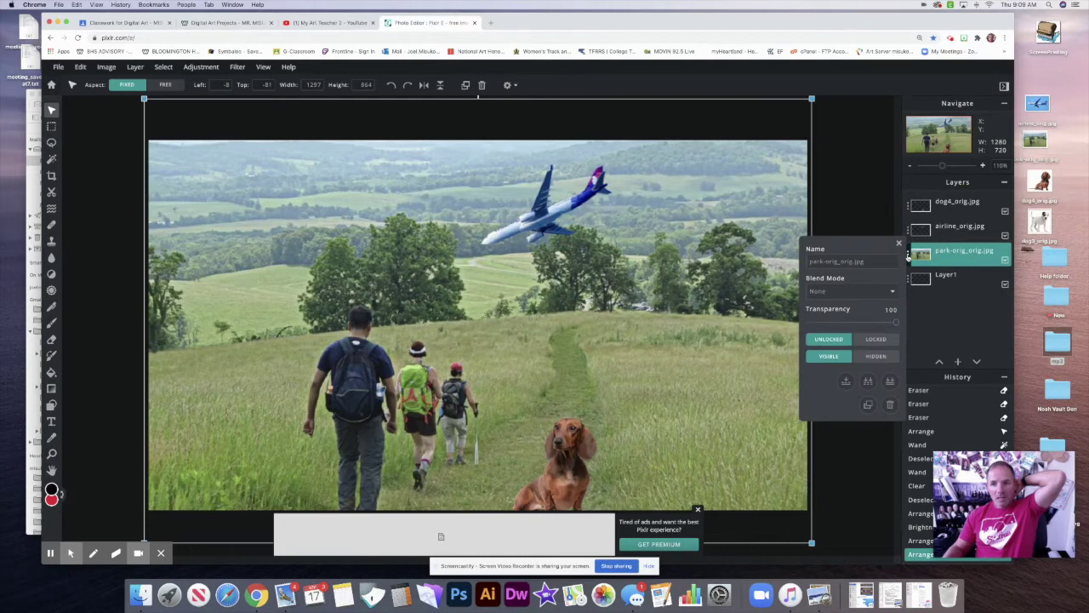
pyautogui.click(868, 404)
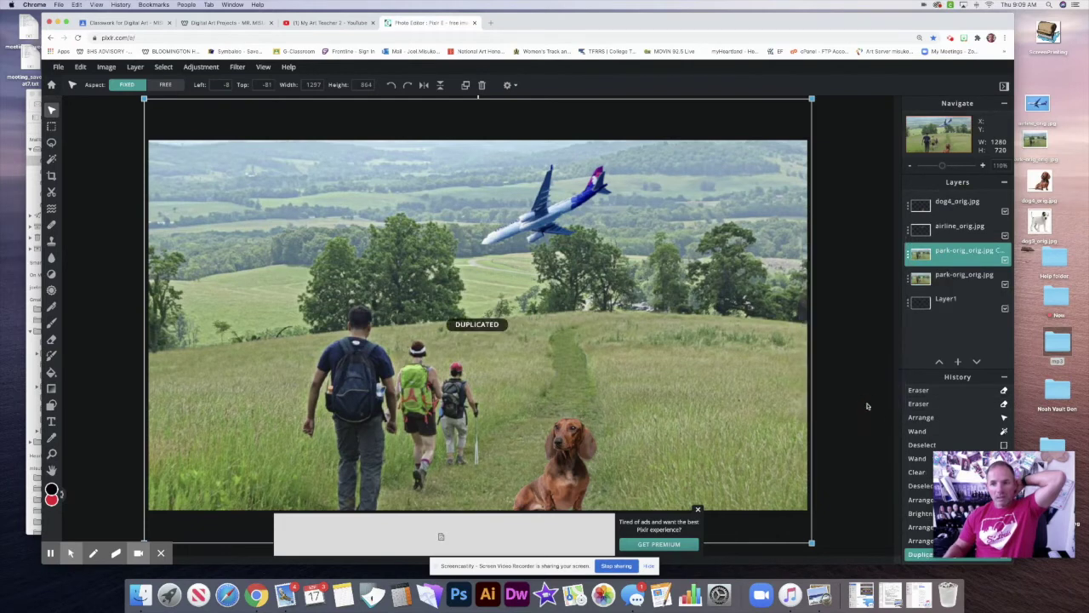
# Hide the duplicated park layer and try erasing the trees behind the airplane on the original park-orig_orig.jpg layer with a very large eraser brush
pyautogui.click(954, 278)
pyautogui.click(1005, 260)
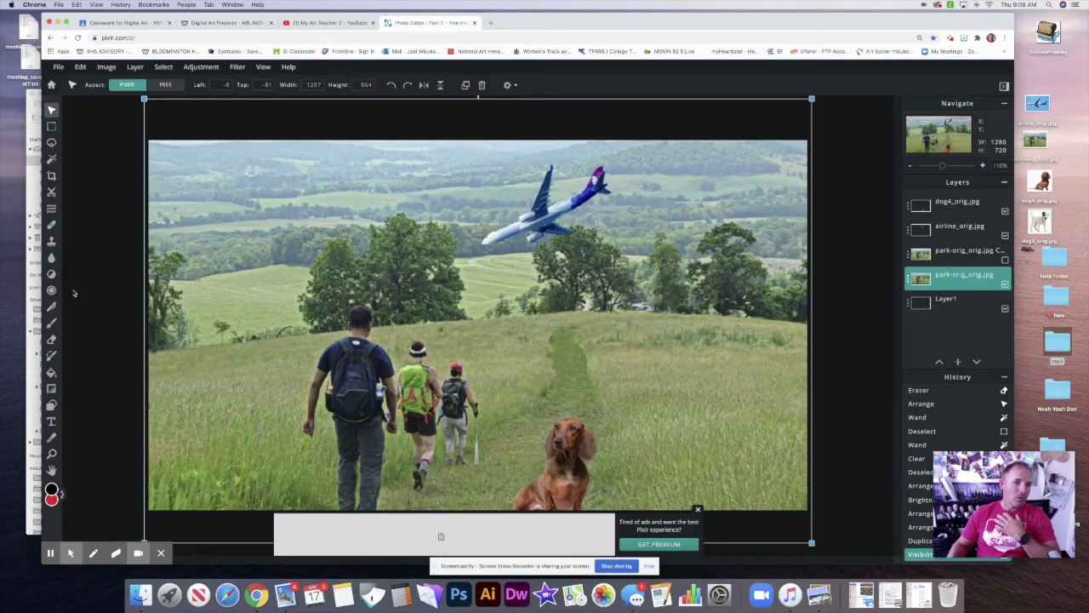
pyautogui.click(52, 339)
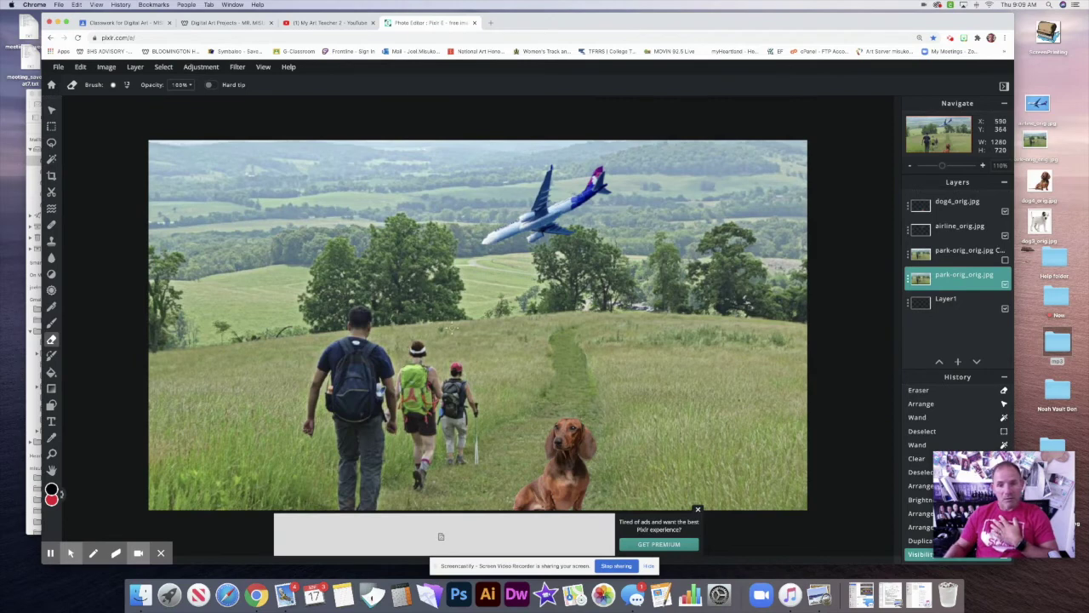
pyautogui.click(127, 86)
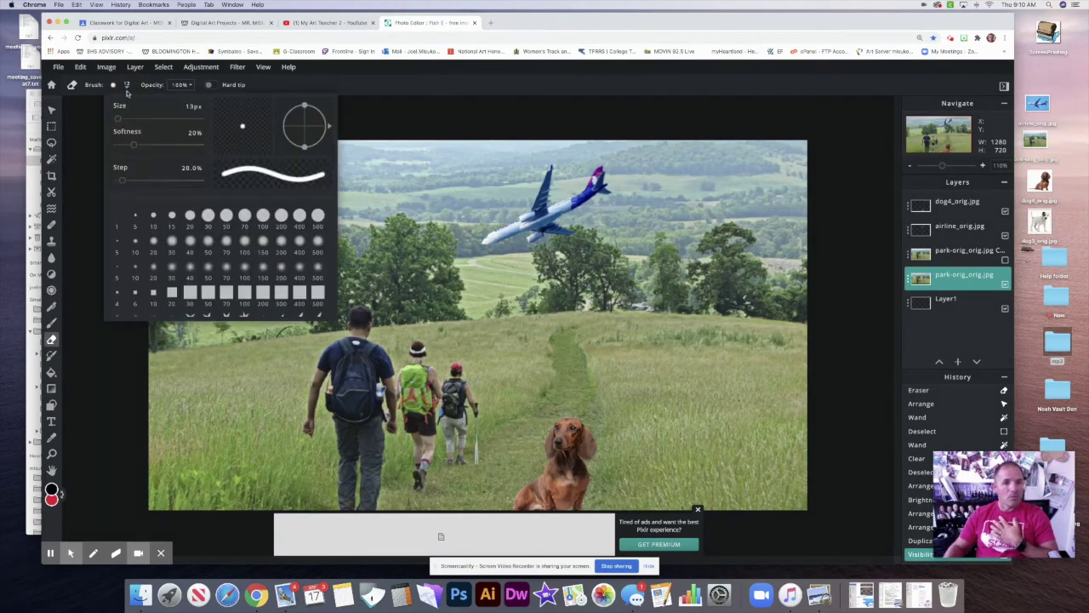
pyautogui.moveTo(147, 120); pyautogui.dragTo(167, 120)
pyautogui.click(404, 274)
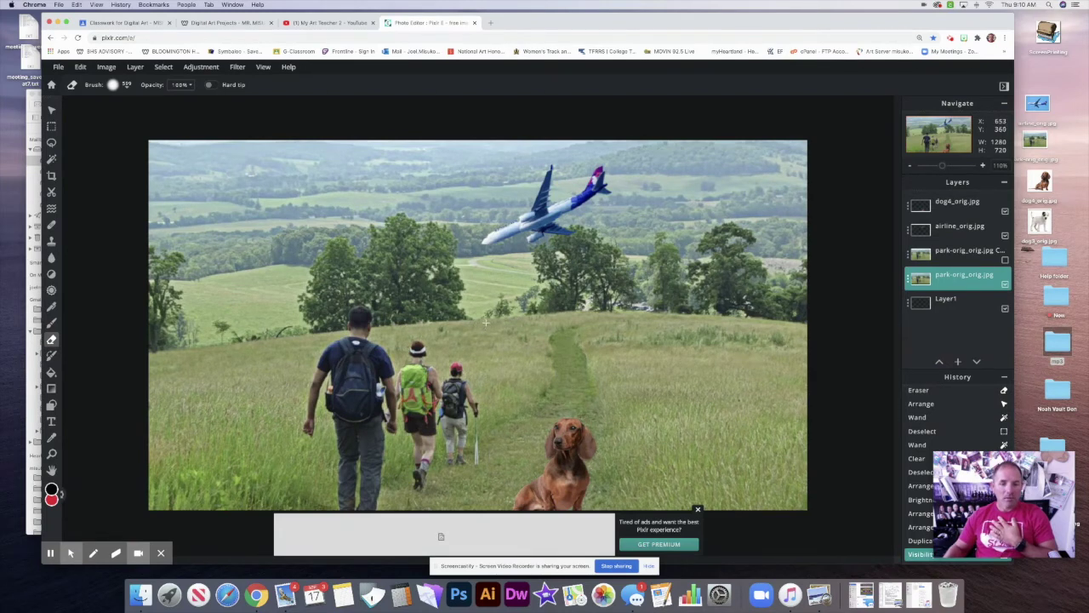
pyautogui.moveTo(488, 310); pyautogui.dragTo(550, 299)
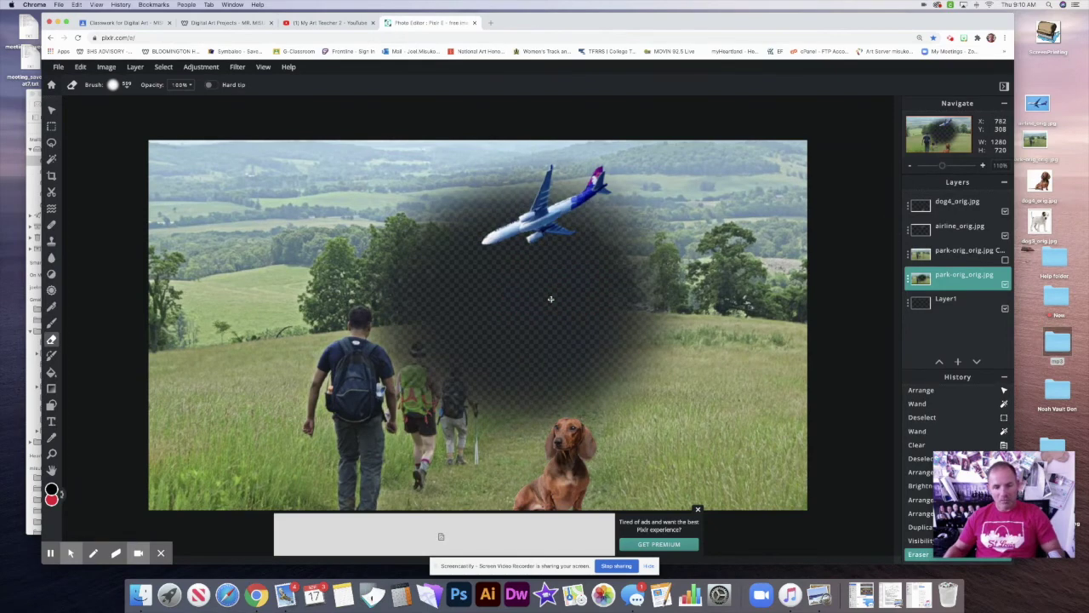
pyautogui.press('super+z')
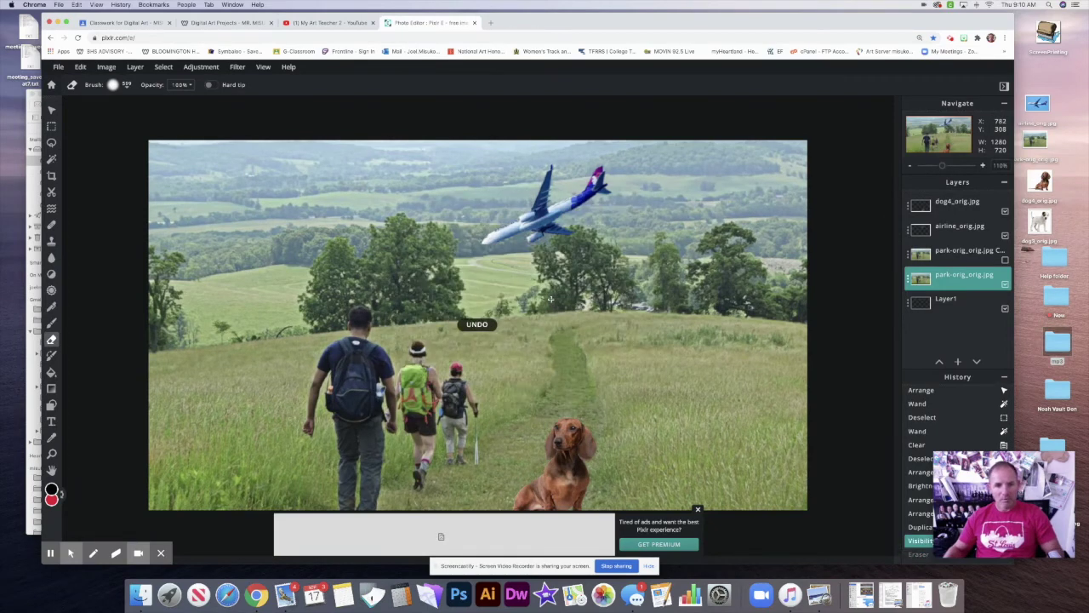
# Reduce the eraser brush size and erase the sky, hills and trees above the meadow's horizon on the park-orig_orig.jpg layer
pyautogui.click(126, 86)
pyautogui.moveTo(145, 120); pyautogui.dragTo(137, 121)
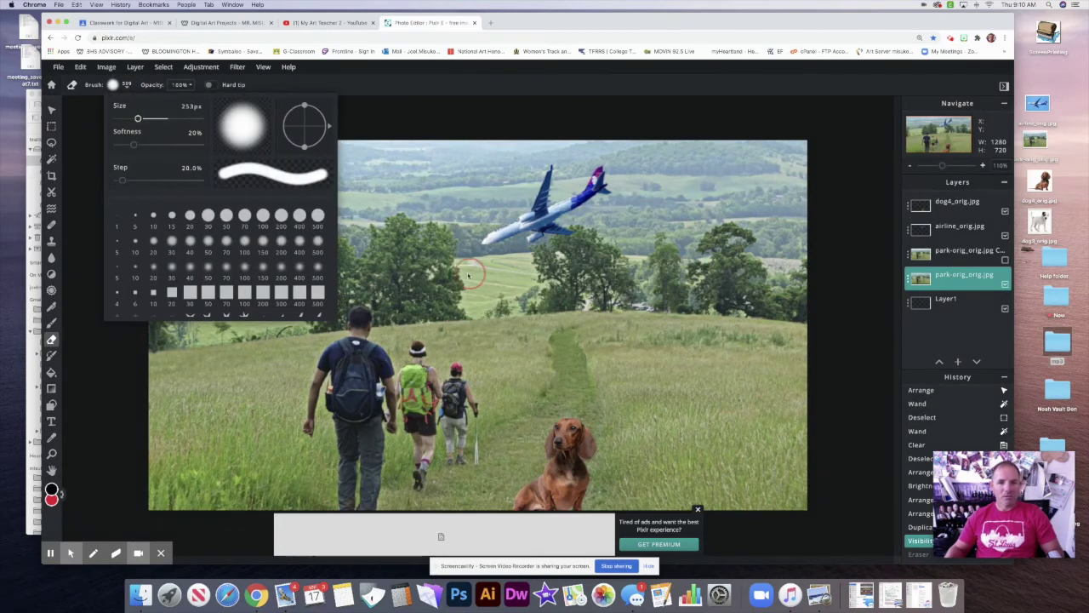
pyautogui.click(390, 273)
pyautogui.moveTo(390, 272)
pyautogui.mouseDown()
pyautogui.moveTo(155, 294)
pyautogui.moveTo(403, 264)
pyautogui.moveTo(805, 263)
pyautogui.moveTo(608, 246)
pyautogui.moveTo(696, 201)
pyautogui.moveTo(702, 177)
pyautogui.moveTo(813, 161)
pyautogui.moveTo(768, 191)
pyautogui.moveTo(790, 193)
pyautogui.moveTo(718, 172)
pyautogui.moveTo(399, 139)
pyautogui.moveTo(125, 130)
pyautogui.moveTo(145, 155)
pyautogui.moveTo(143, 228)
pyautogui.moveTo(310, 205)
pyautogui.moveTo(621, 224)
pyautogui.moveTo(531, 224)
pyautogui.moveTo(355, 255)
pyautogui.moveTo(286, 282)
pyautogui.moveTo(160, 292)
pyautogui.mouseUp()
pyautogui.click(161, 292)
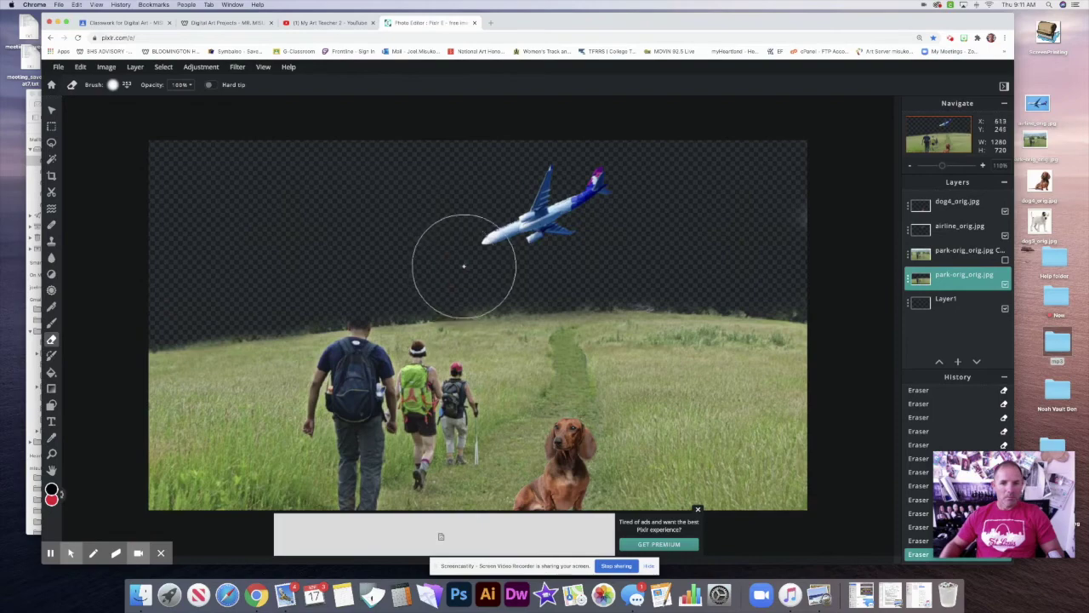
pyautogui.moveTo(609, 261)
pyautogui.mouseDown()
pyautogui.moveTo(658, 253)
pyautogui.moveTo(706, 266)
pyautogui.mouseUp()
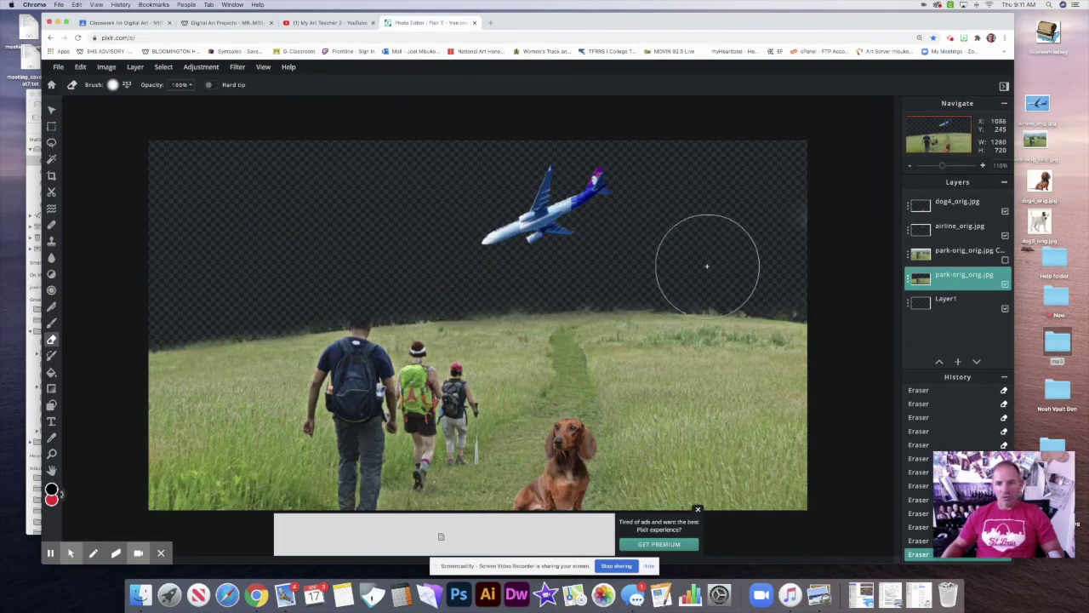
# Move the airplane down to the meadow's horizon and reorder the erased park-orig_orig.jpg layer above the airline_orig.jpg layer
pyautogui.click(50, 110)
pyautogui.click(544, 208)
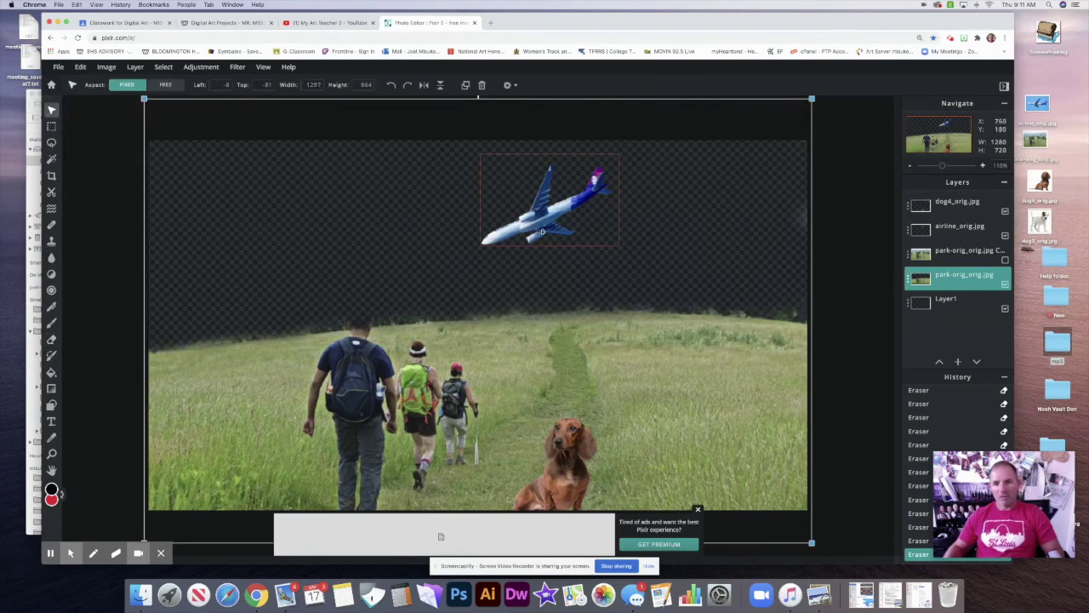
pyautogui.moveTo(540, 232); pyautogui.dragTo(504, 313)
pyautogui.moveTo(978, 281); pyautogui.dragTo(964, 227)
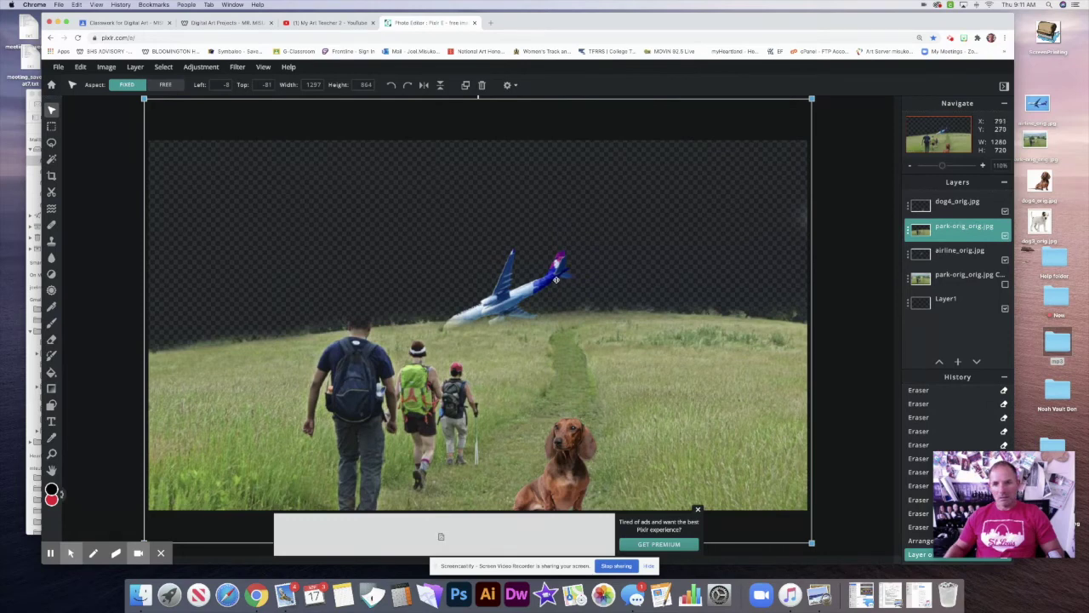
pyautogui.moveTo(550, 278); pyautogui.dragTo(550, 279)
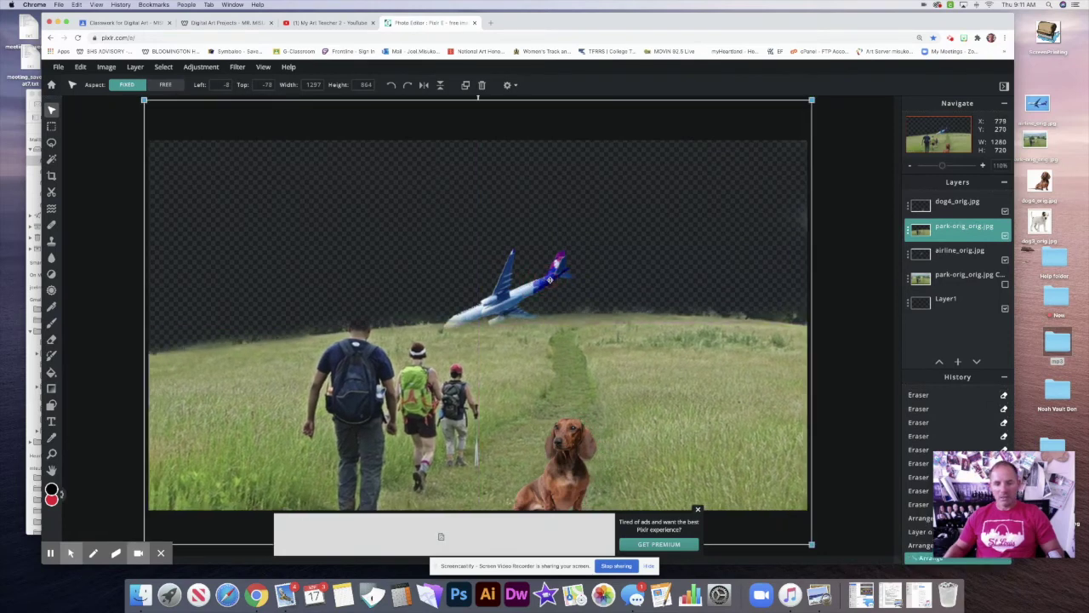
pyautogui.press('super+z')
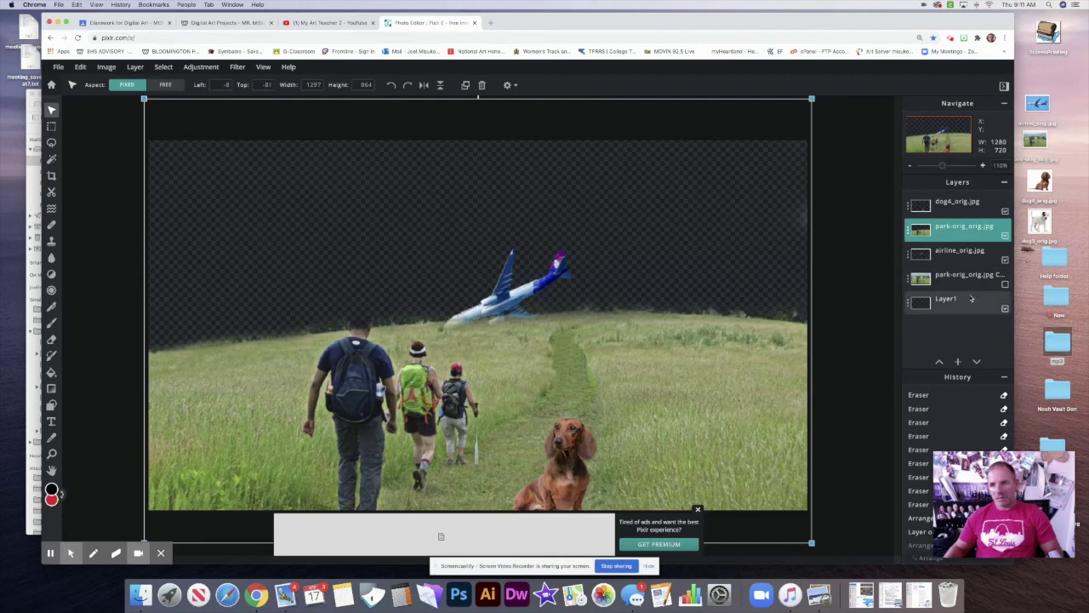
pyautogui.moveTo(520, 271); pyautogui.dragTo(528, 274)
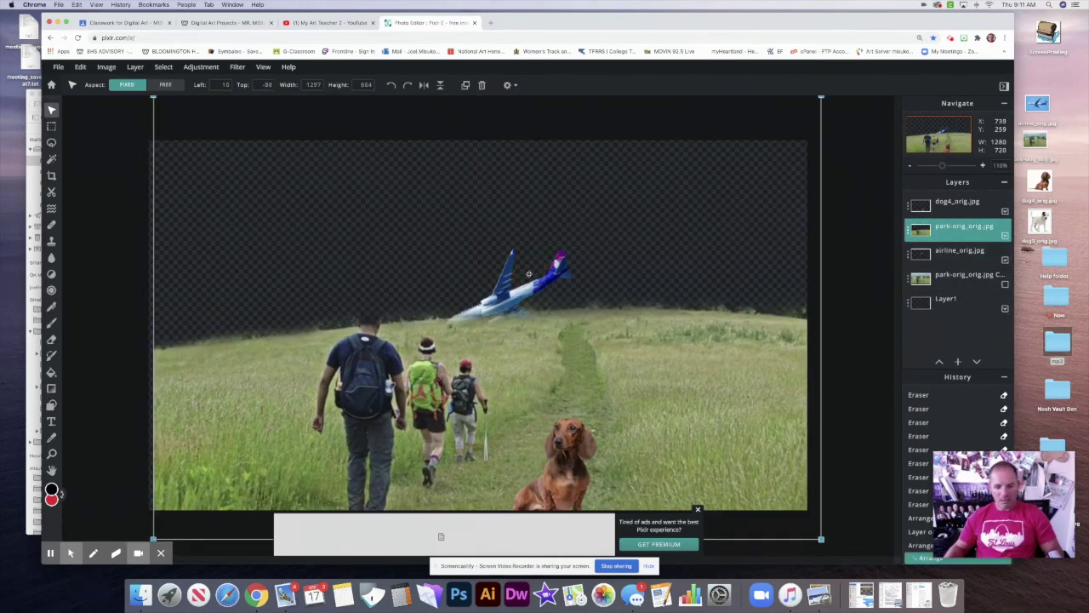
pyautogui.press('super+z')
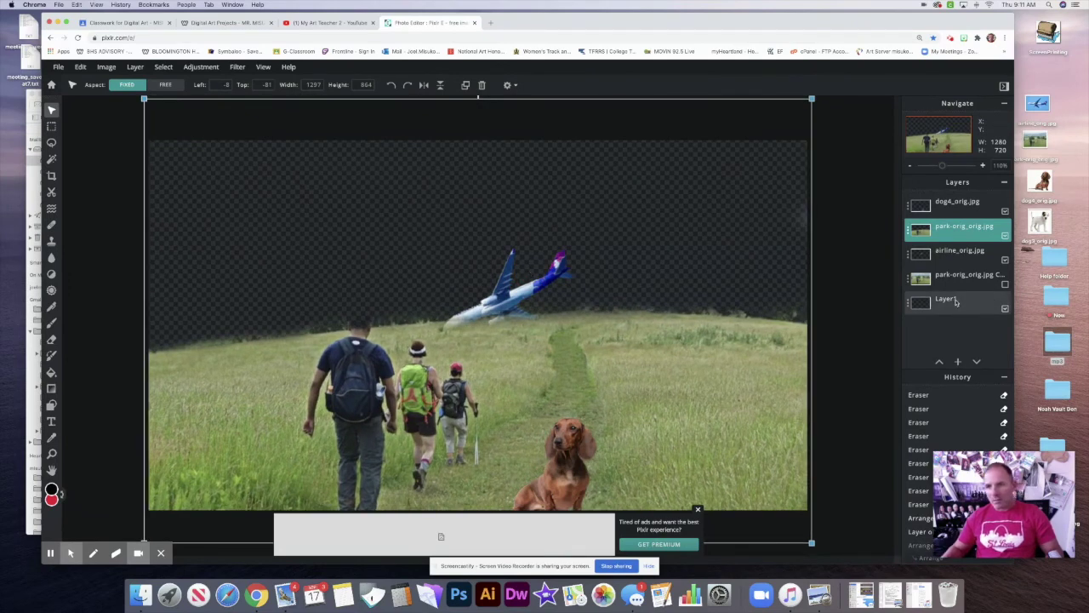
pyautogui.click(967, 255)
pyautogui.moveTo(527, 288); pyautogui.dragTo(526, 292)
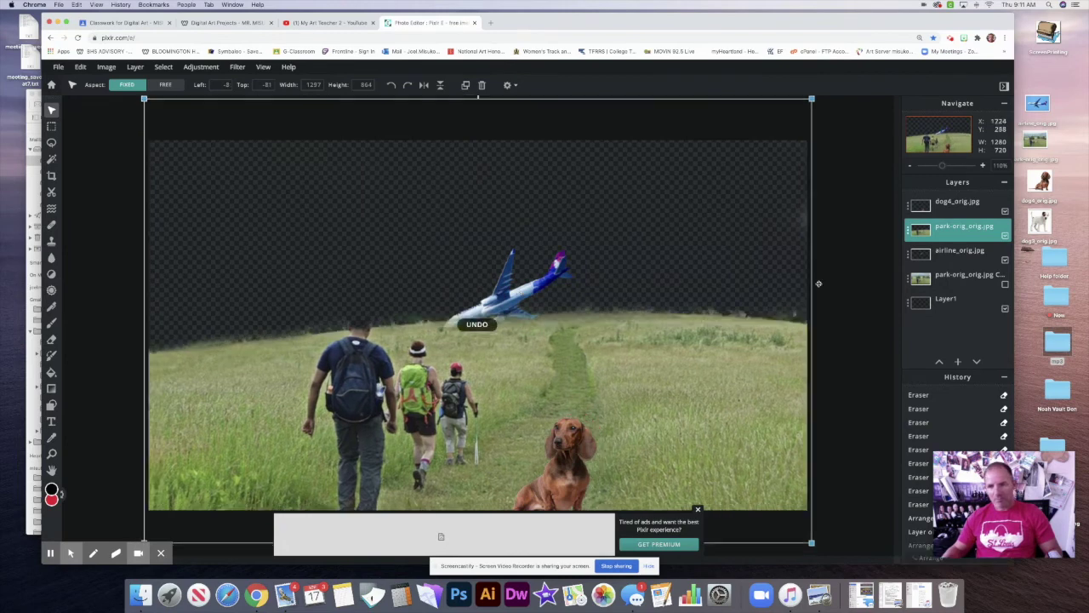
# Bring the airplane layer to the front, lower the airplane's nose onto the meadow, and put the erased park layer back above it
pyautogui.click(940, 252)
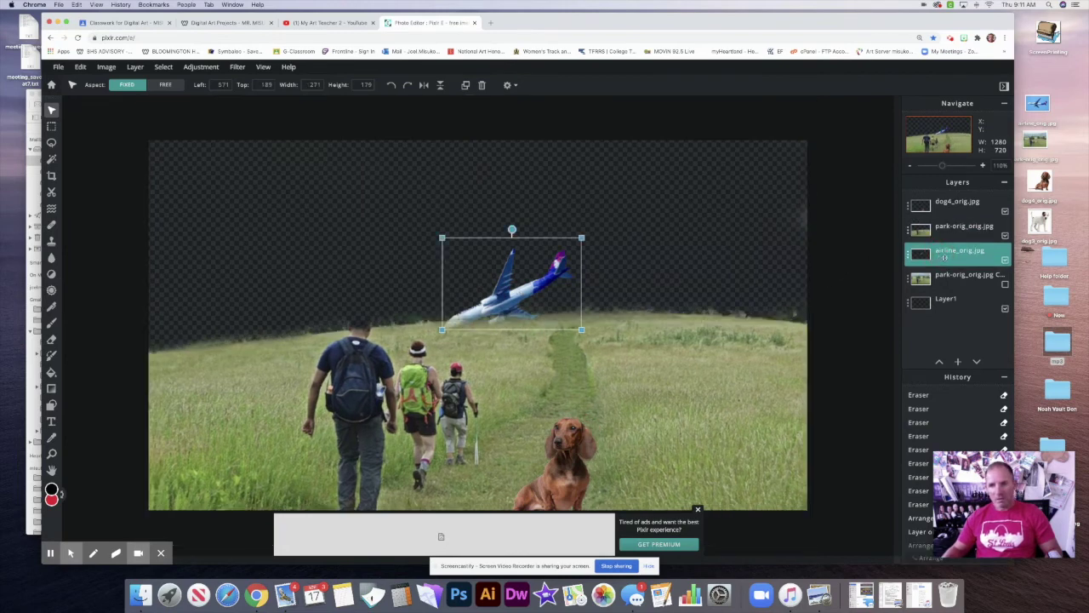
pyautogui.moveTo(945, 255); pyautogui.dragTo(945, 226)
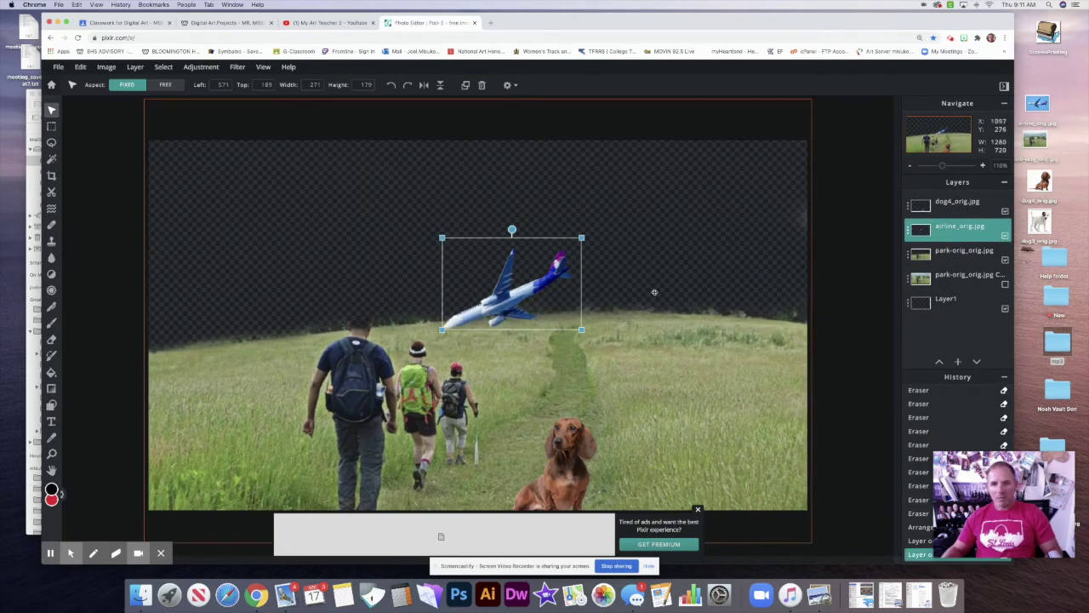
pyautogui.moveTo(540, 285); pyautogui.dragTo(520, 304)
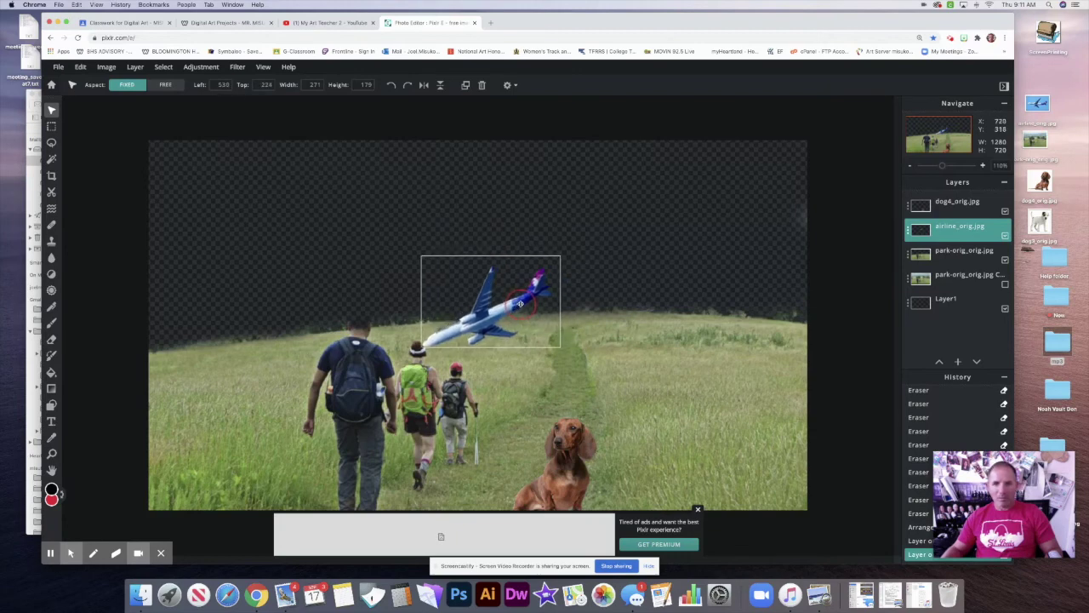
pyautogui.click(962, 250)
pyautogui.moveTo(962, 250); pyautogui.dragTo(962, 230)
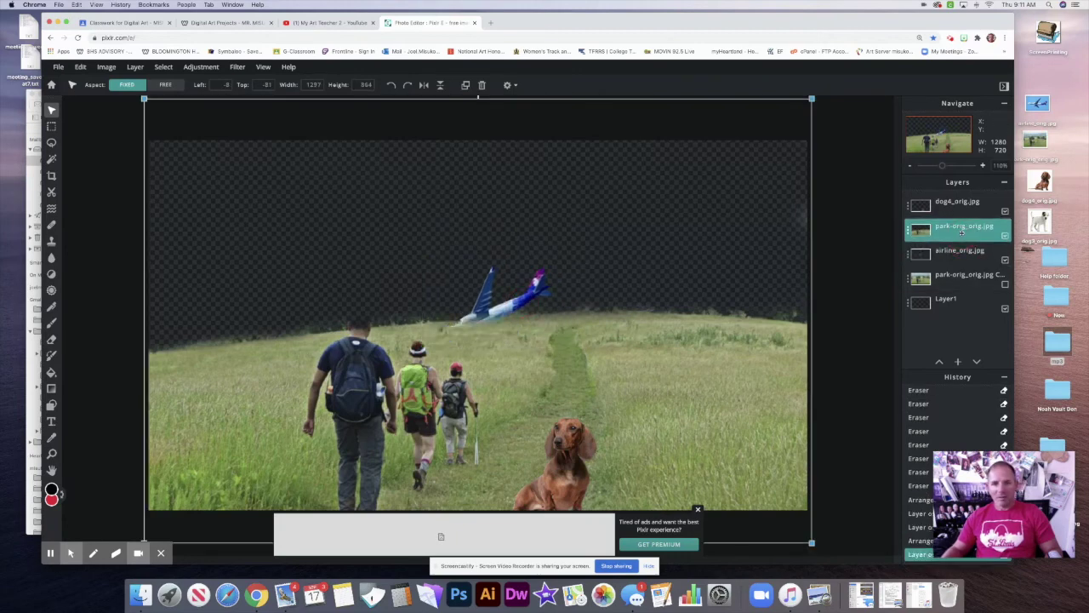
# Show the park copy layer as the backdrop behind the airplane and the erased meadow layer
pyautogui.click(963, 277)
pyautogui.click(1005, 284)
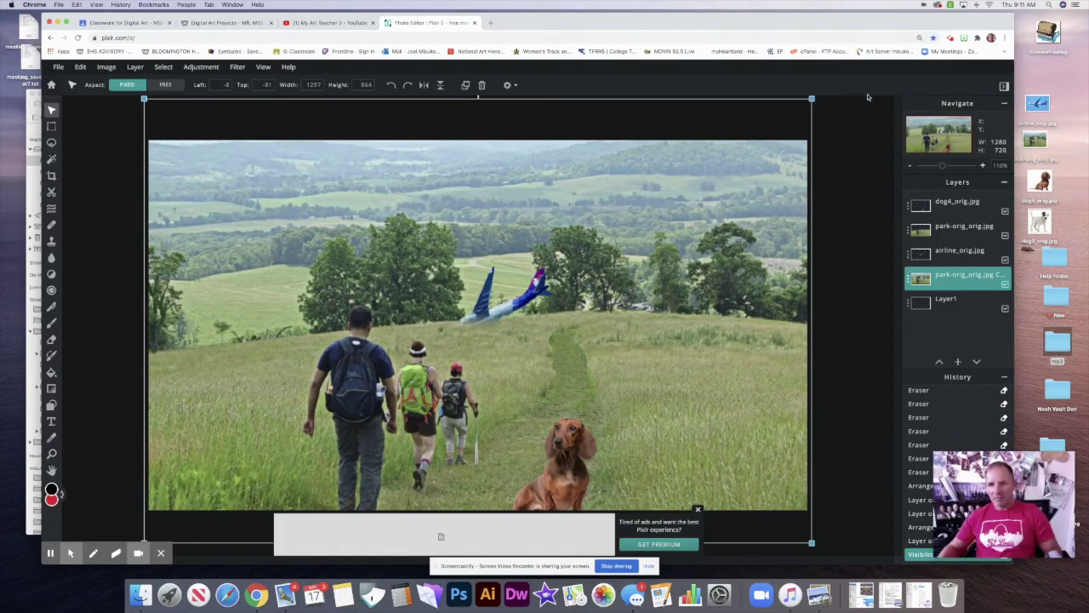
pyautogui.moveTo(862, 27); pyautogui.dragTo(827, 23)
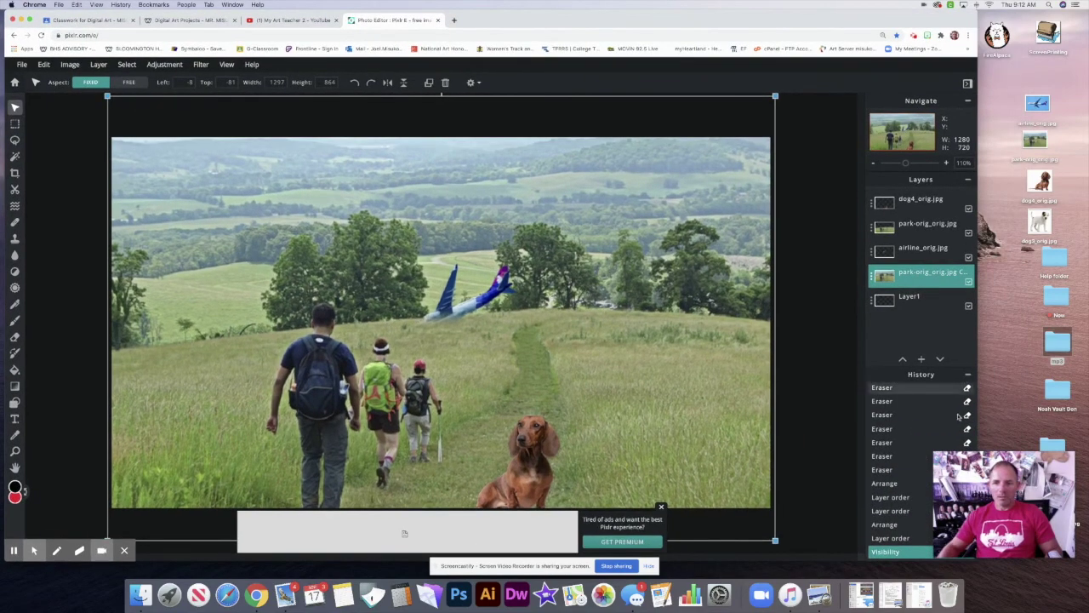
# Step back through the history to an early Eraser state, undoing the layer reordering and the airplane's move
pyautogui.click(917, 497)
pyautogui.click(900, 483)
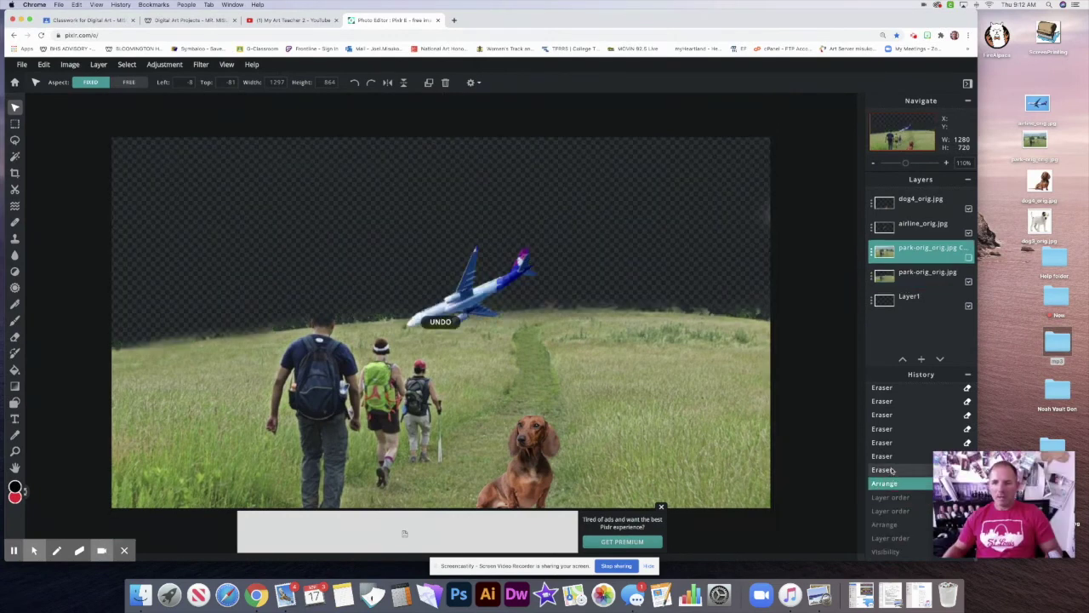
pyautogui.click(892, 470)
pyautogui.click(892, 427)
pyautogui.click(893, 401)
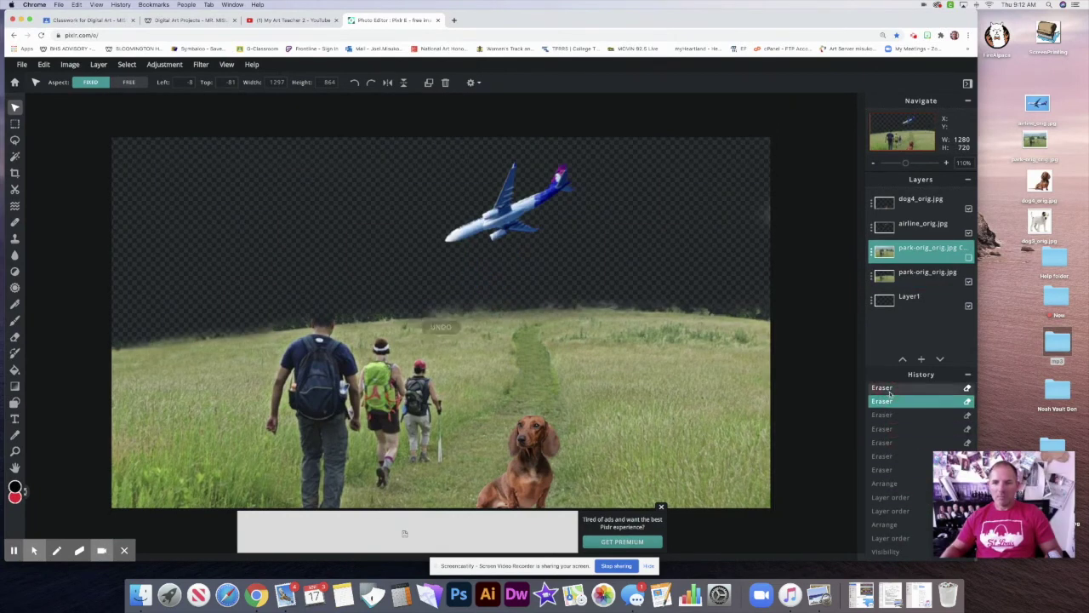
pyautogui.click(894, 390)
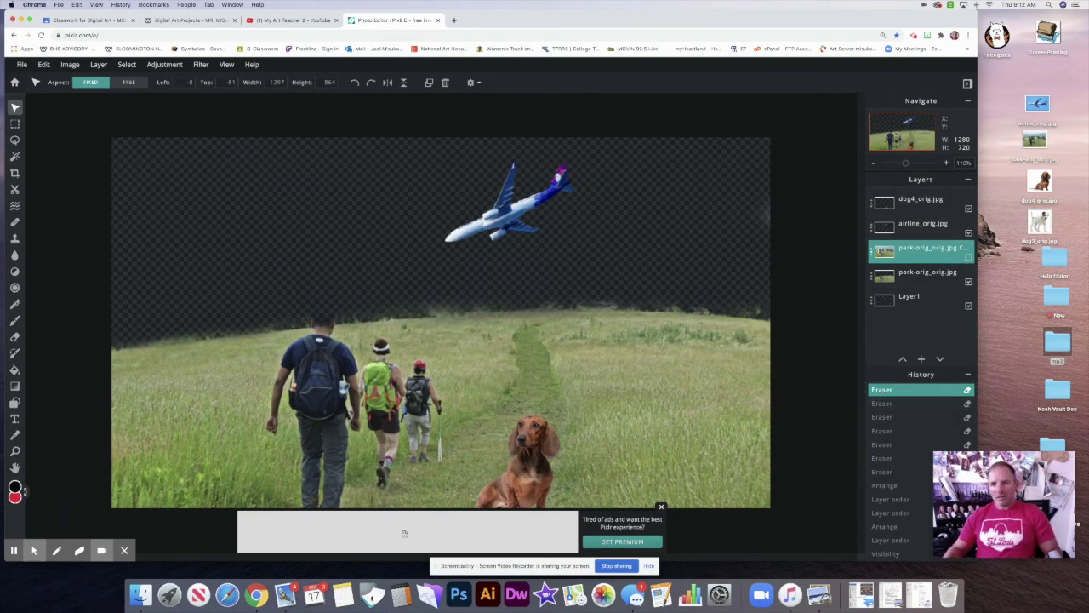
# Delete the partly erased park-orig_orig.jpg layer, then show the park copy layer and view the image at 100%
pyautogui.click(876, 276)
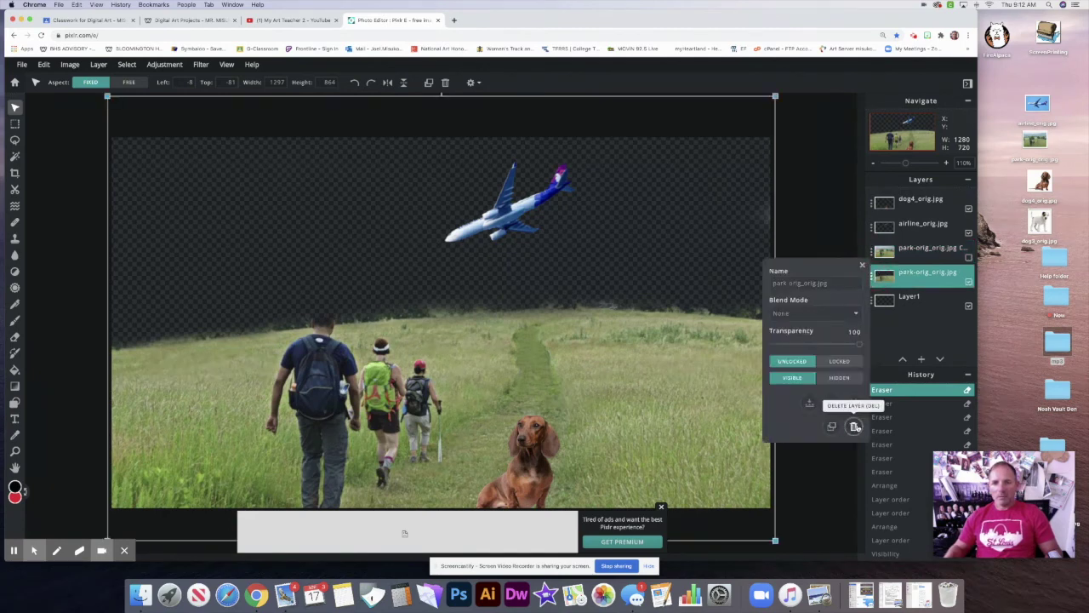
pyautogui.click(855, 426)
pyautogui.click(968, 256)
pyautogui.press('super+1')
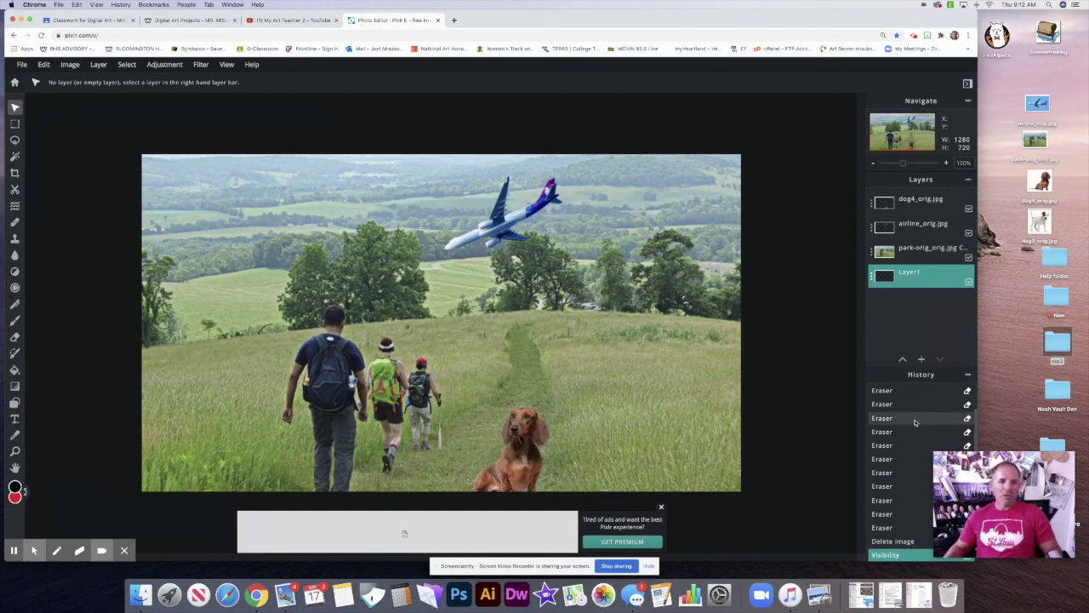
# Review the file name, file type and quality options for saving the image, and close them without downloading
pyautogui.click(21, 64)
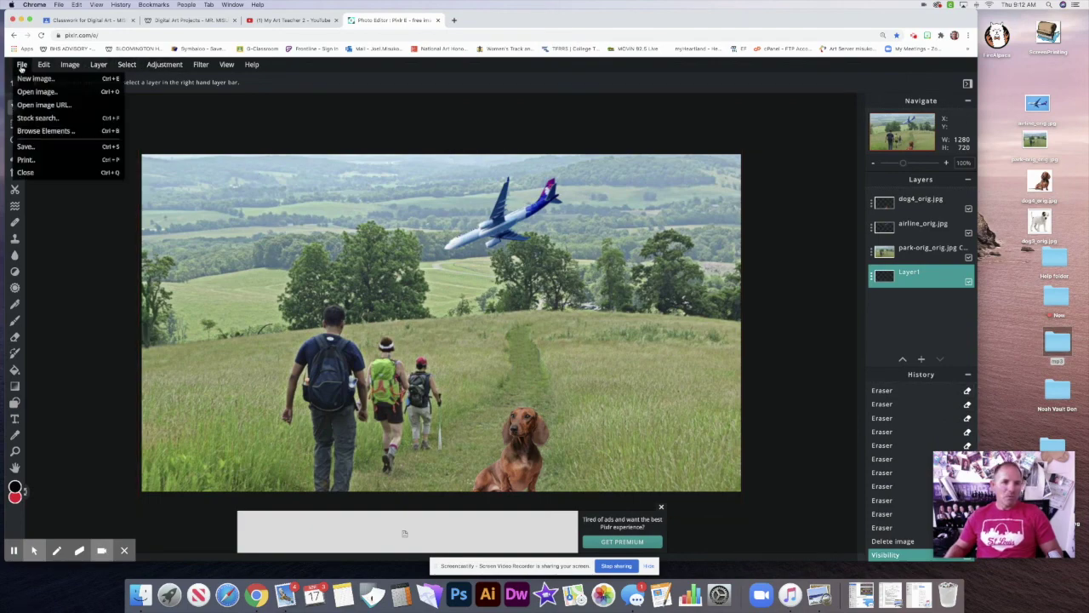
pyautogui.click(38, 146)
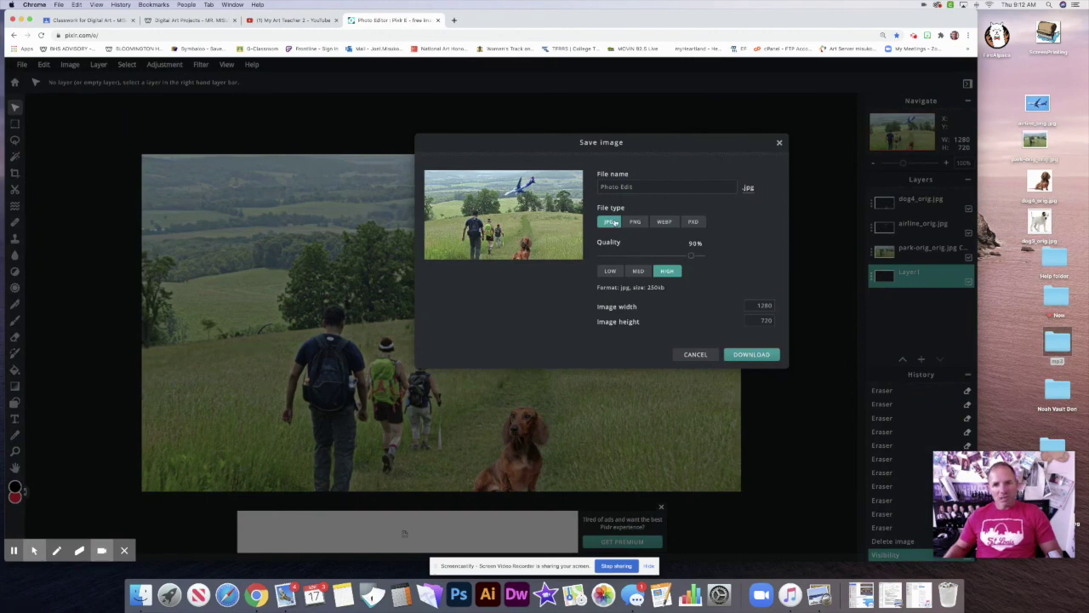
pyautogui.click(629, 187)
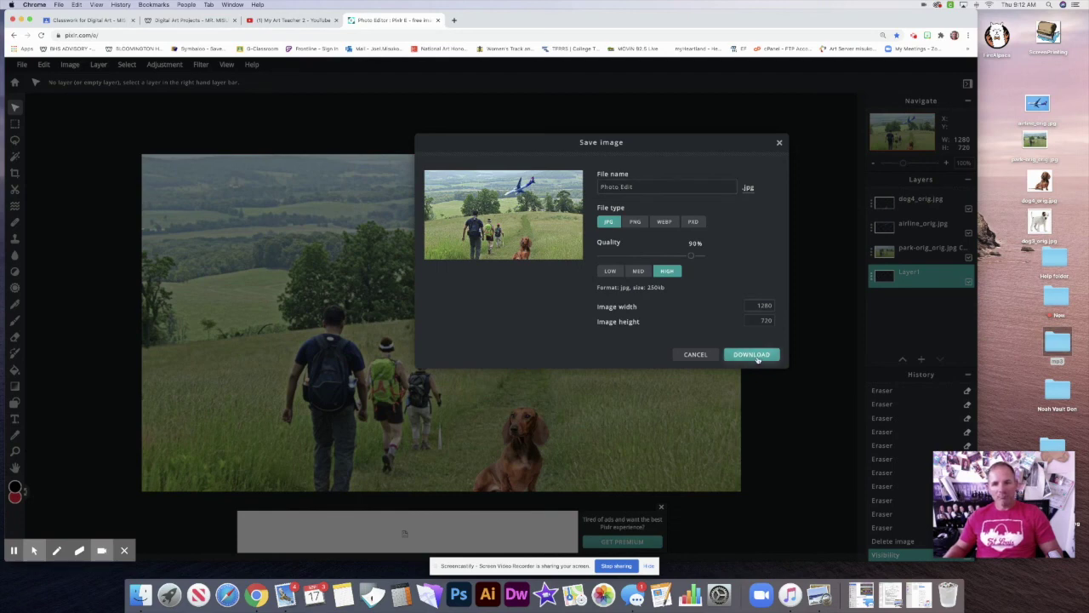
pyautogui.click(780, 144)
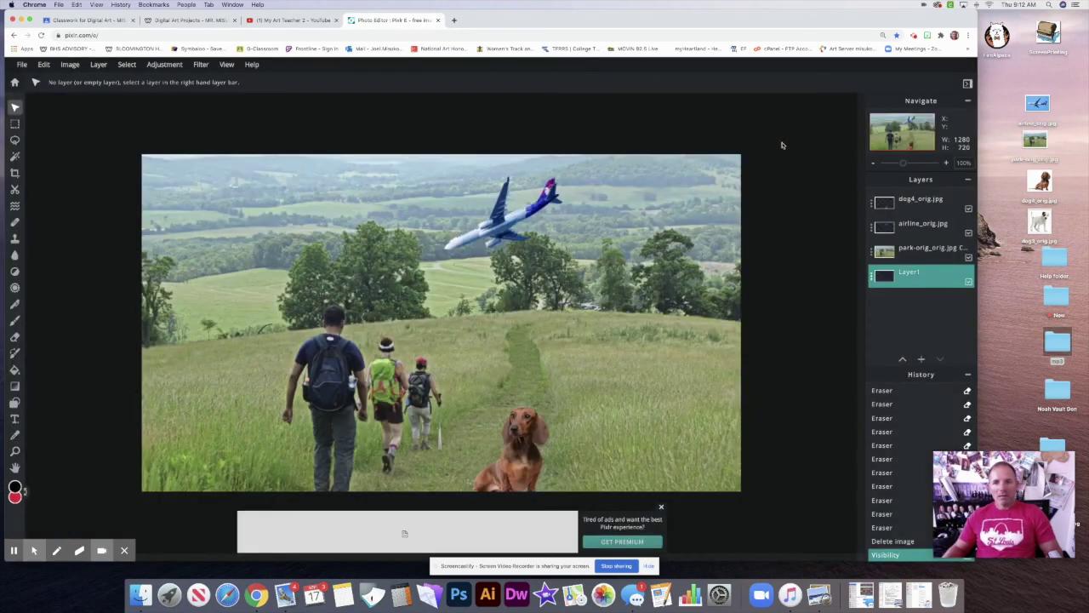